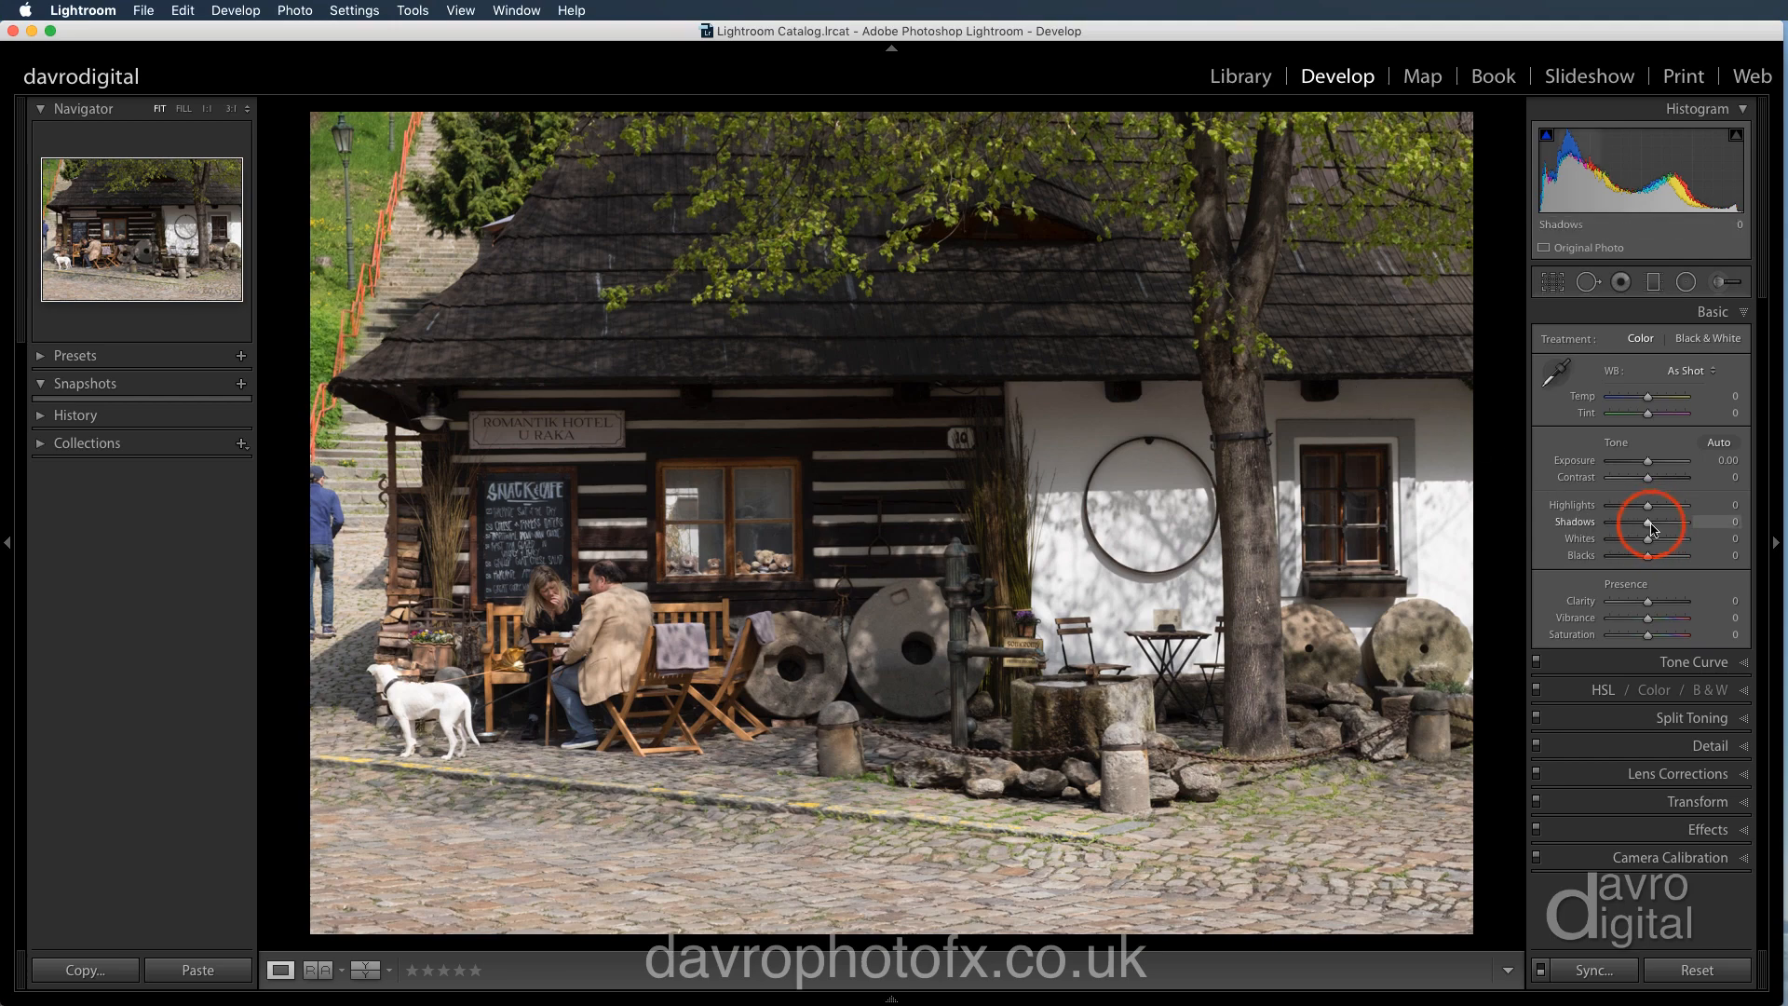
Set the basic tone to Shadows +60, Highlights −51, Exposure +0.30, Clarity +25 and Whites +17
{"action": "left_click_drag", "start_coordinate": [1647, 522], "coordinate": [1674, 530]}
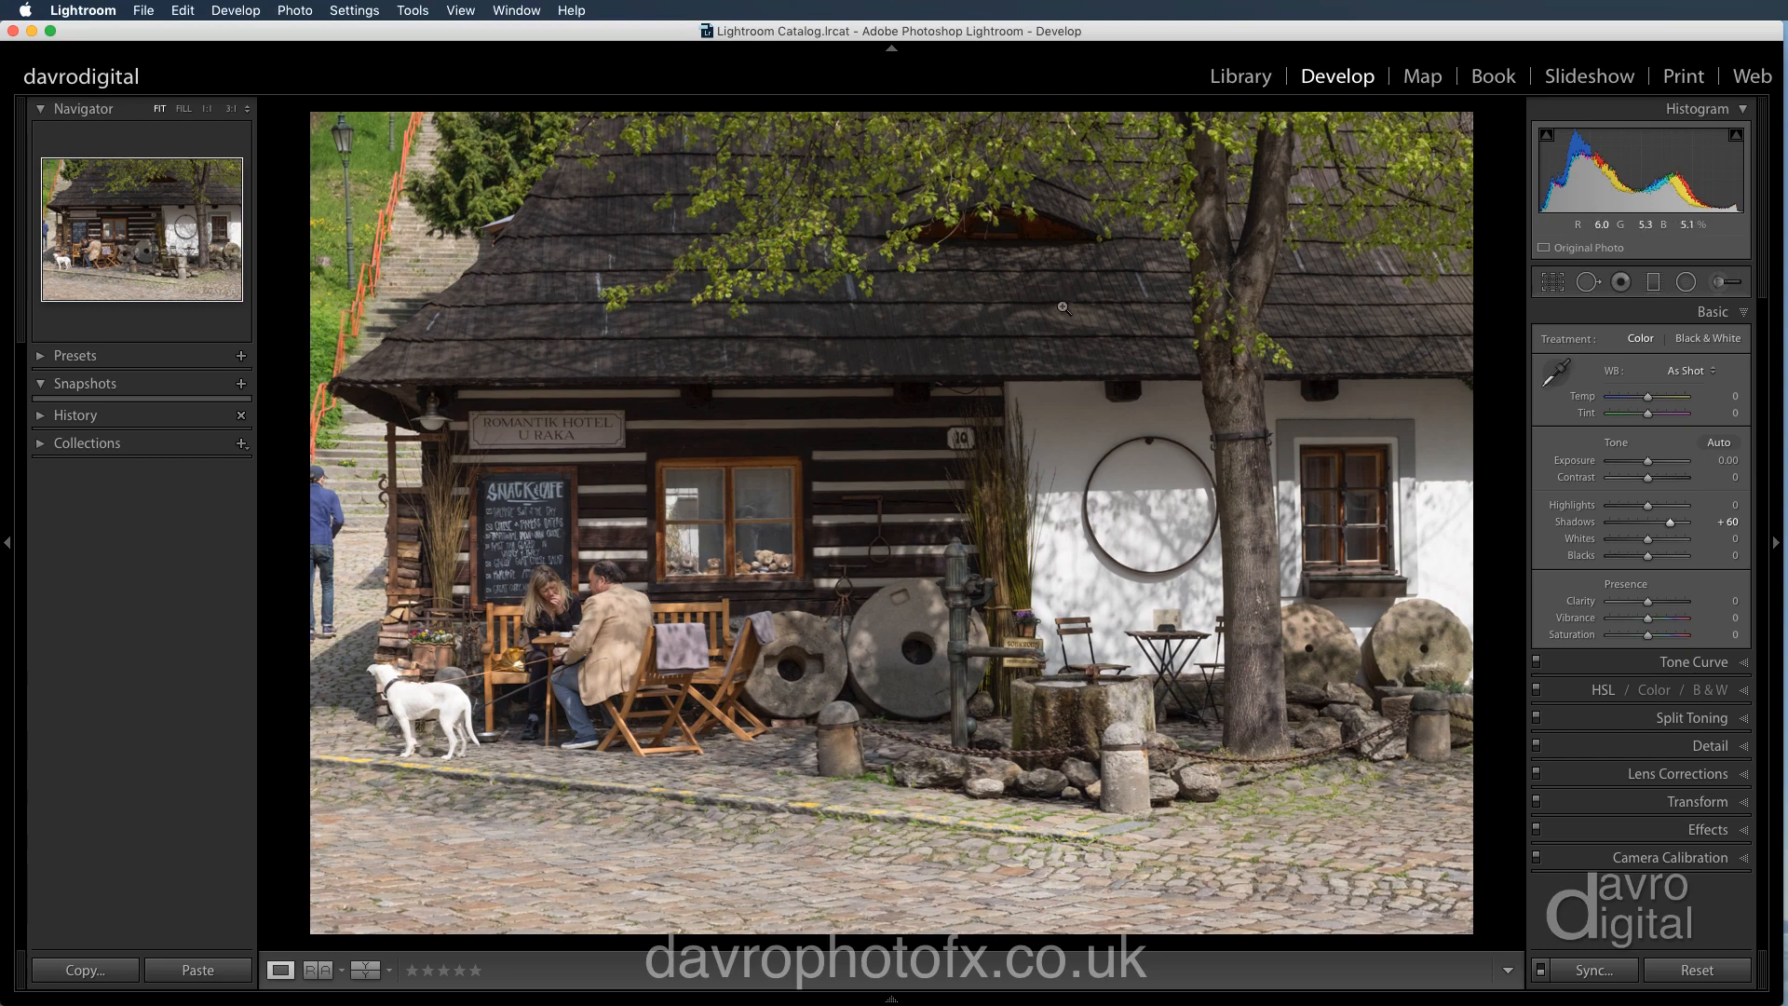
{"action": "left_click_drag", "start_coordinate": [1649, 508], "coordinate": [1630, 510]}
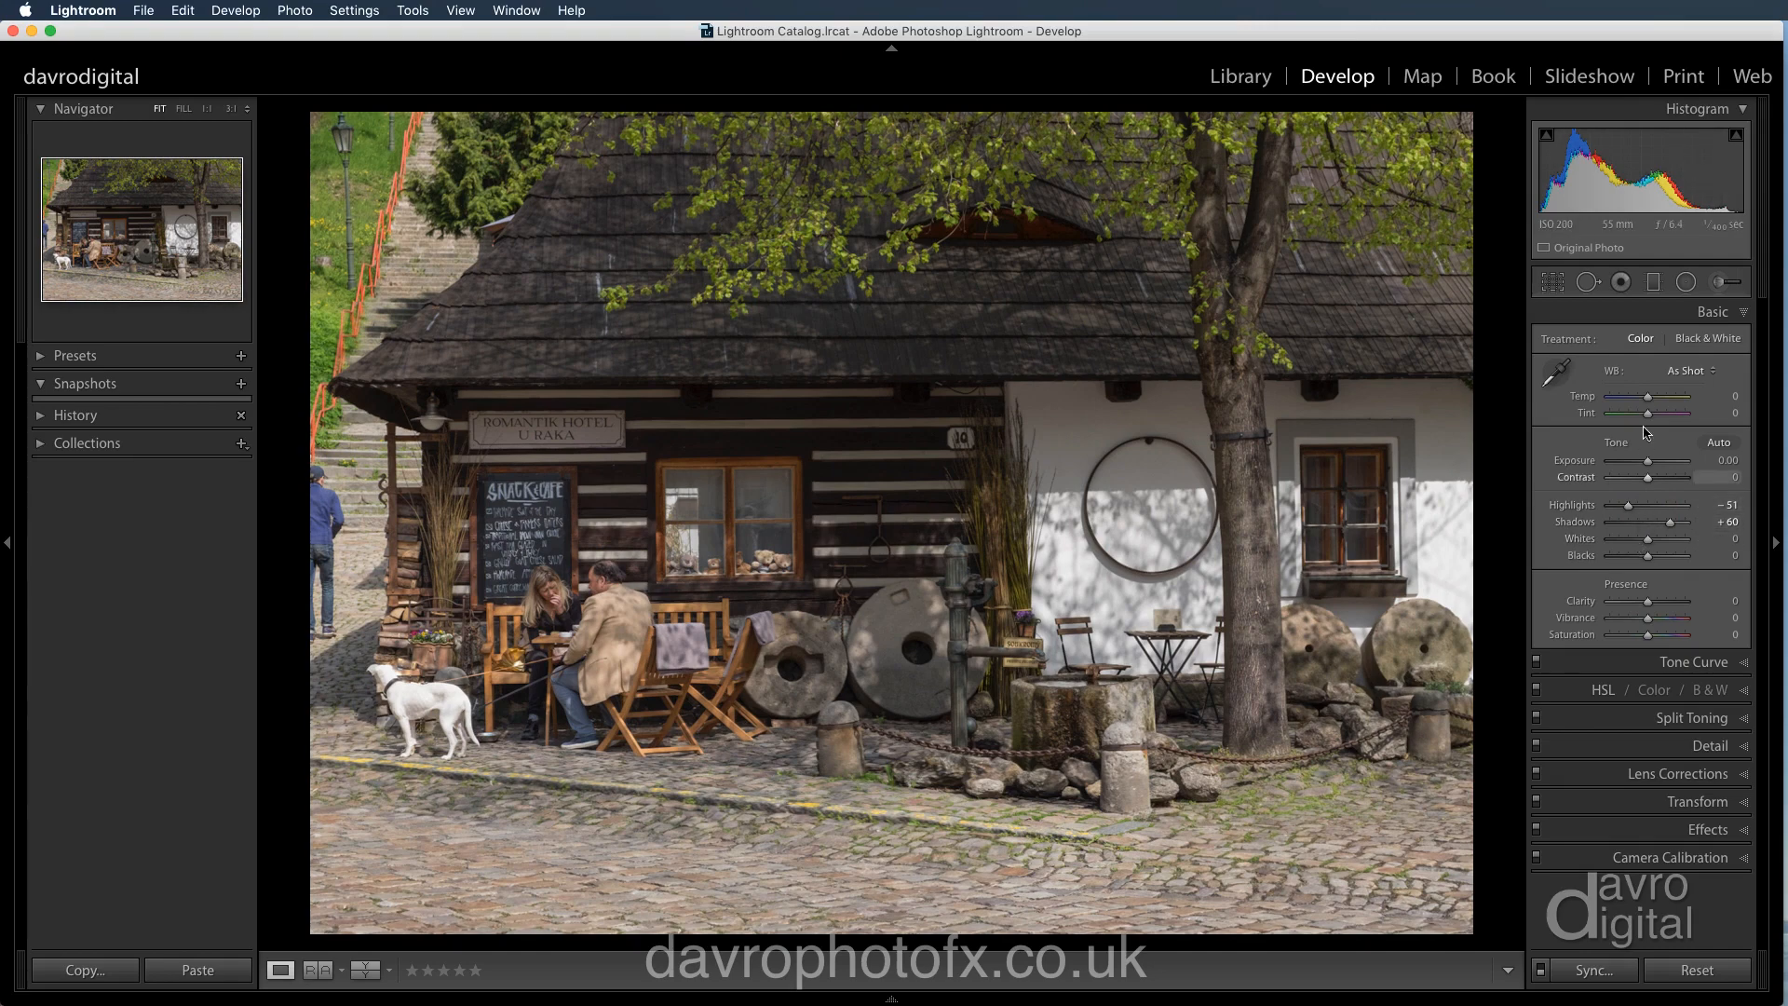
{"action": "left_click", "coordinate": [1647, 461]}
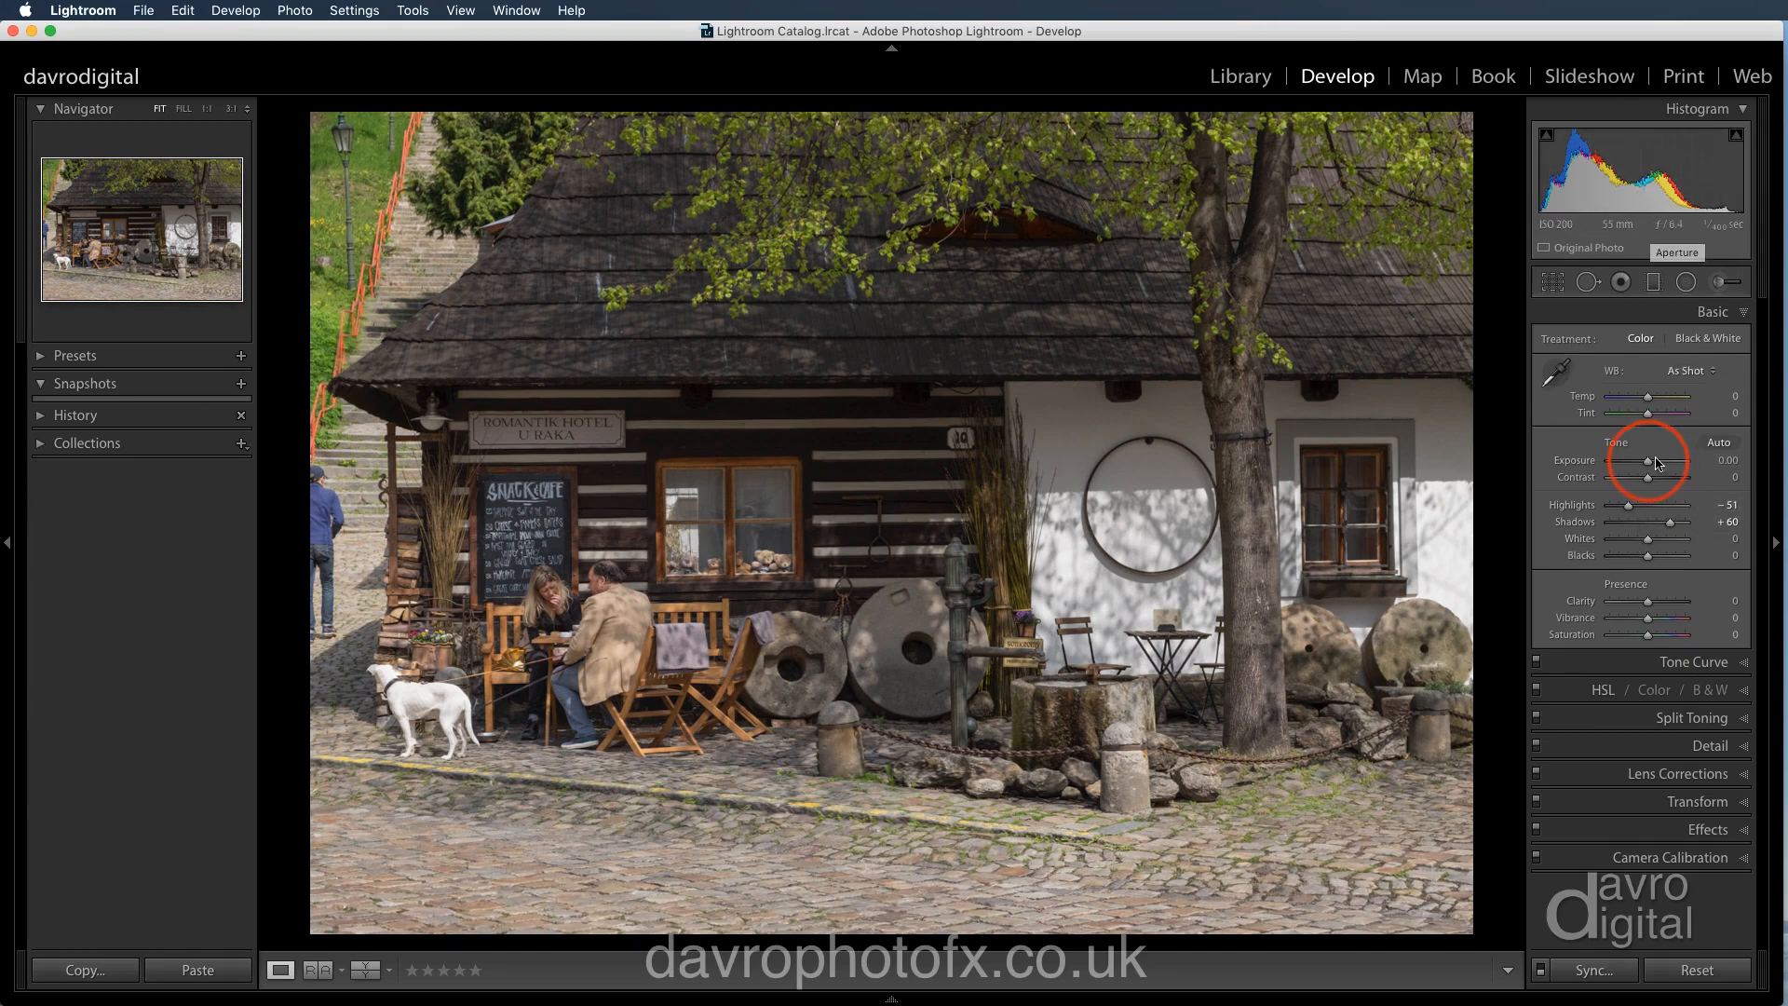
{"action": "left_click_drag", "start_coordinate": [1649, 464], "coordinate": [1651, 466]}
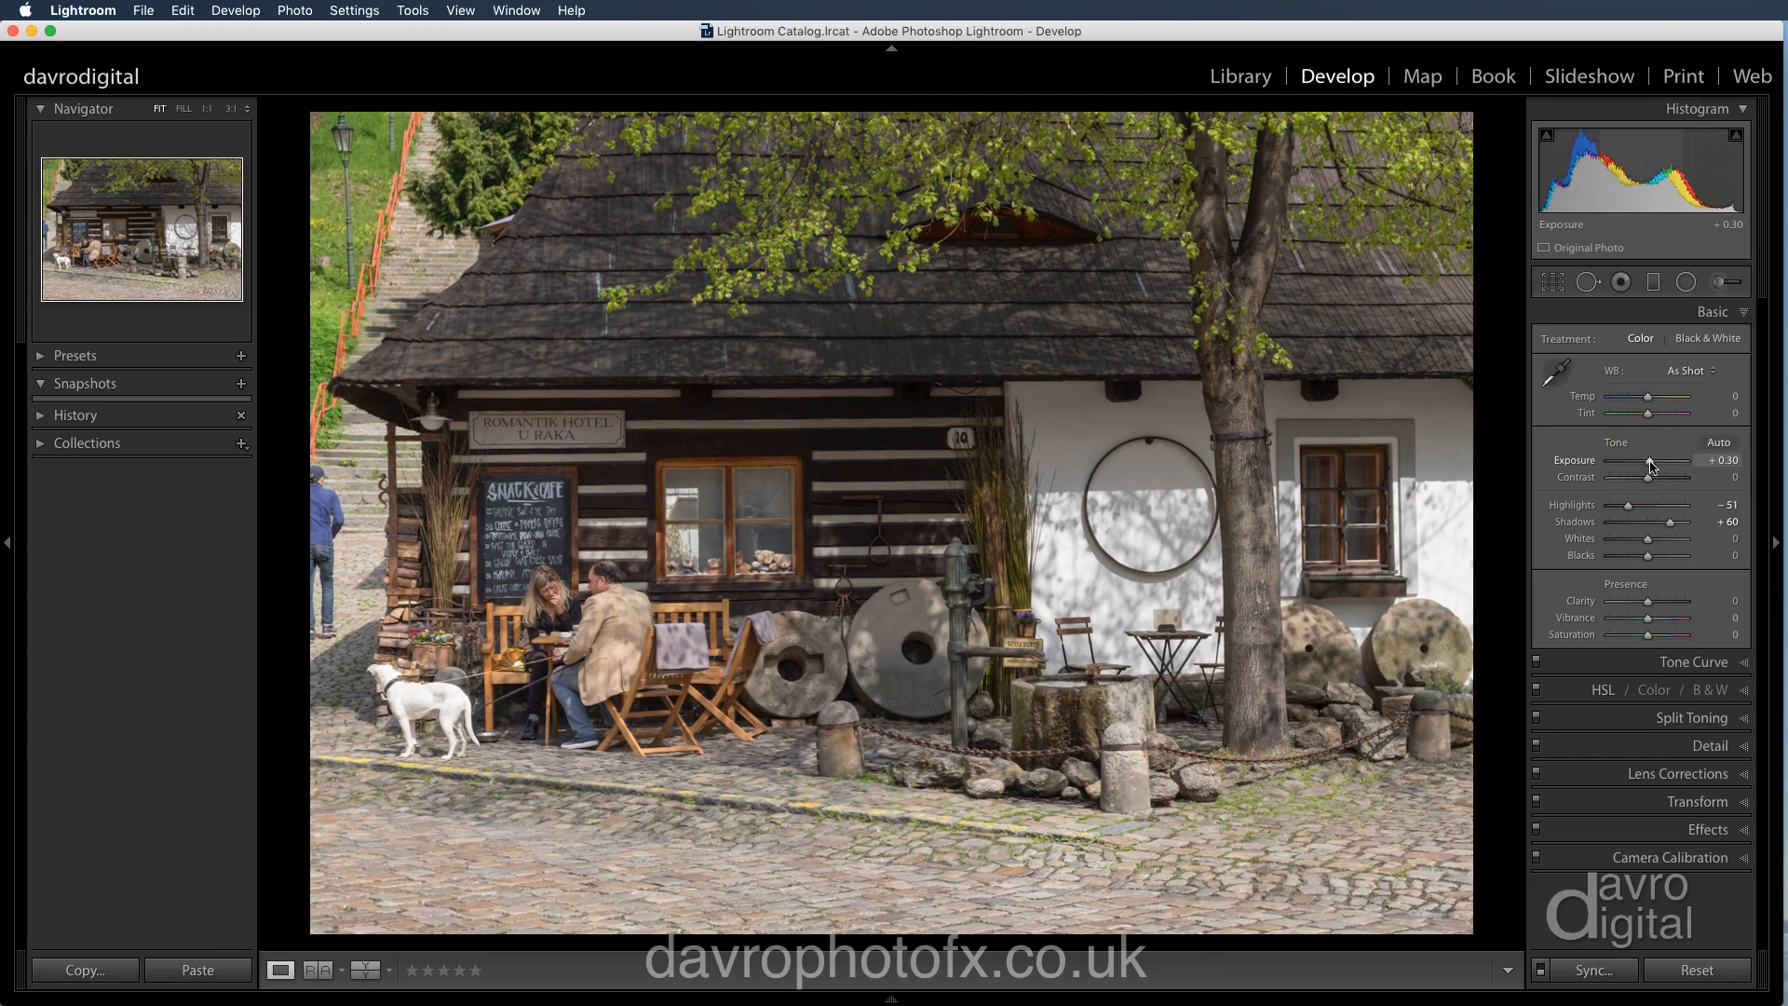
{"action": "left_click_drag", "start_coordinate": [1647, 600], "coordinate": [1661, 607]}
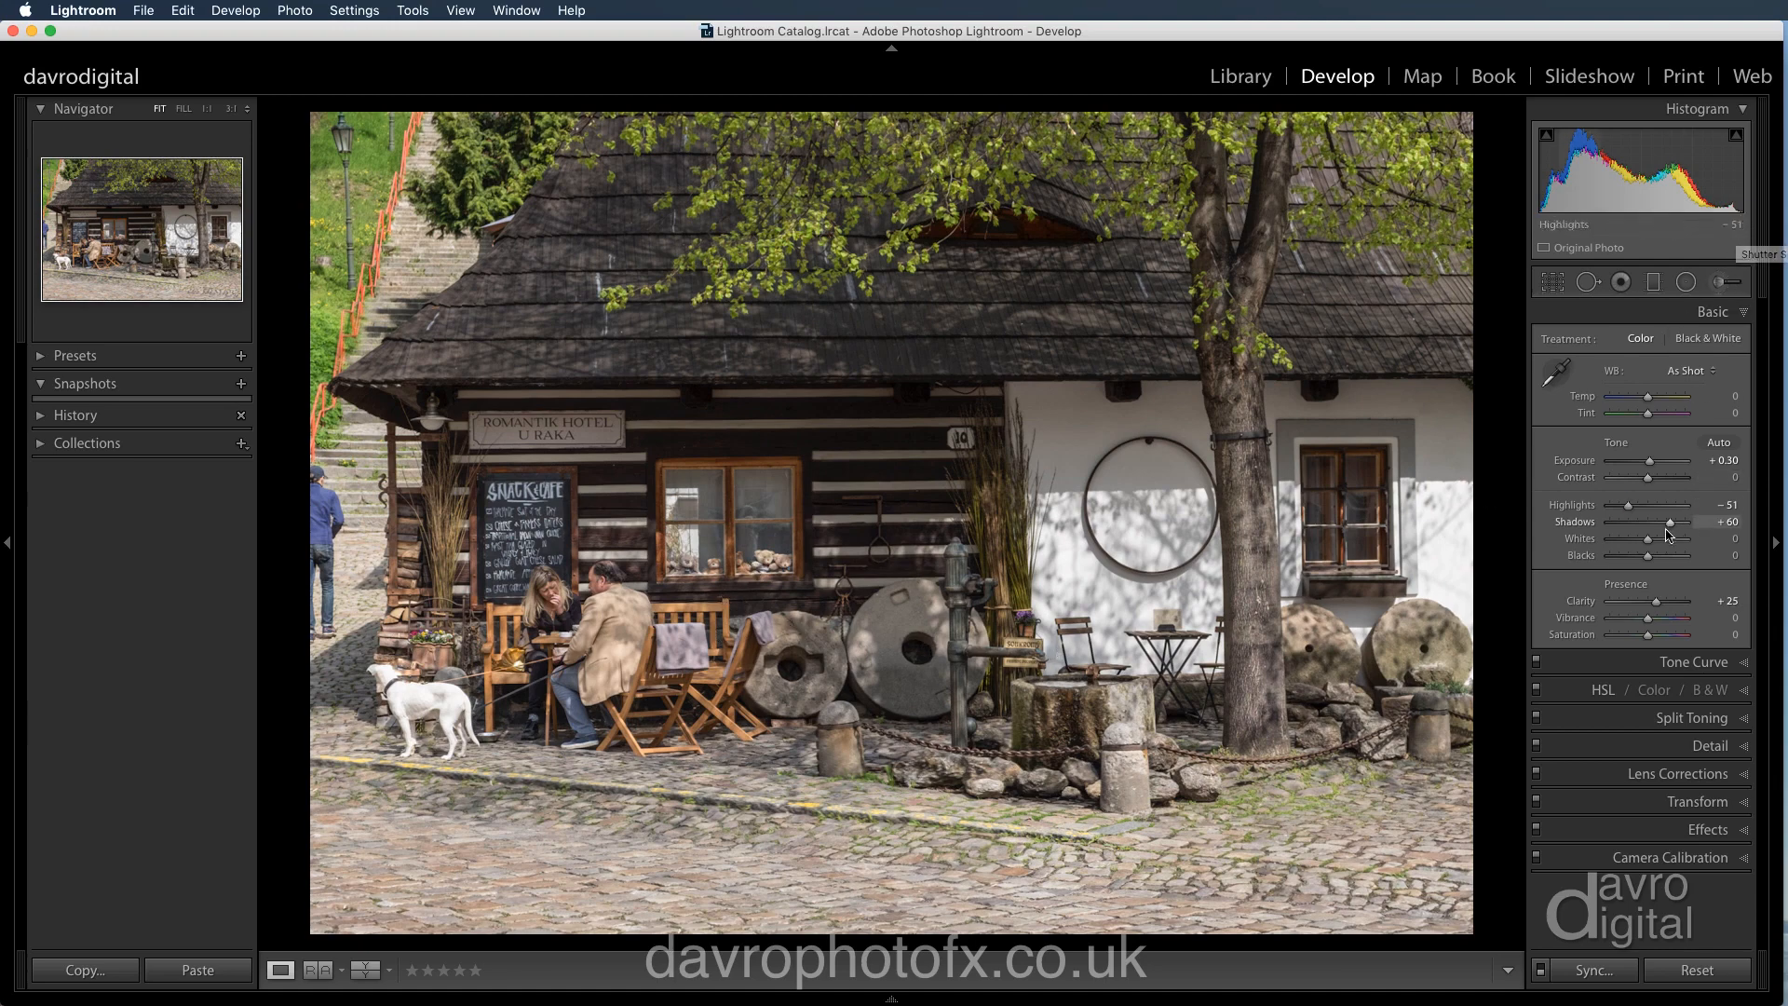
{"action": "left_click_drag", "start_coordinate": [1647, 538], "coordinate": [1649, 557]}
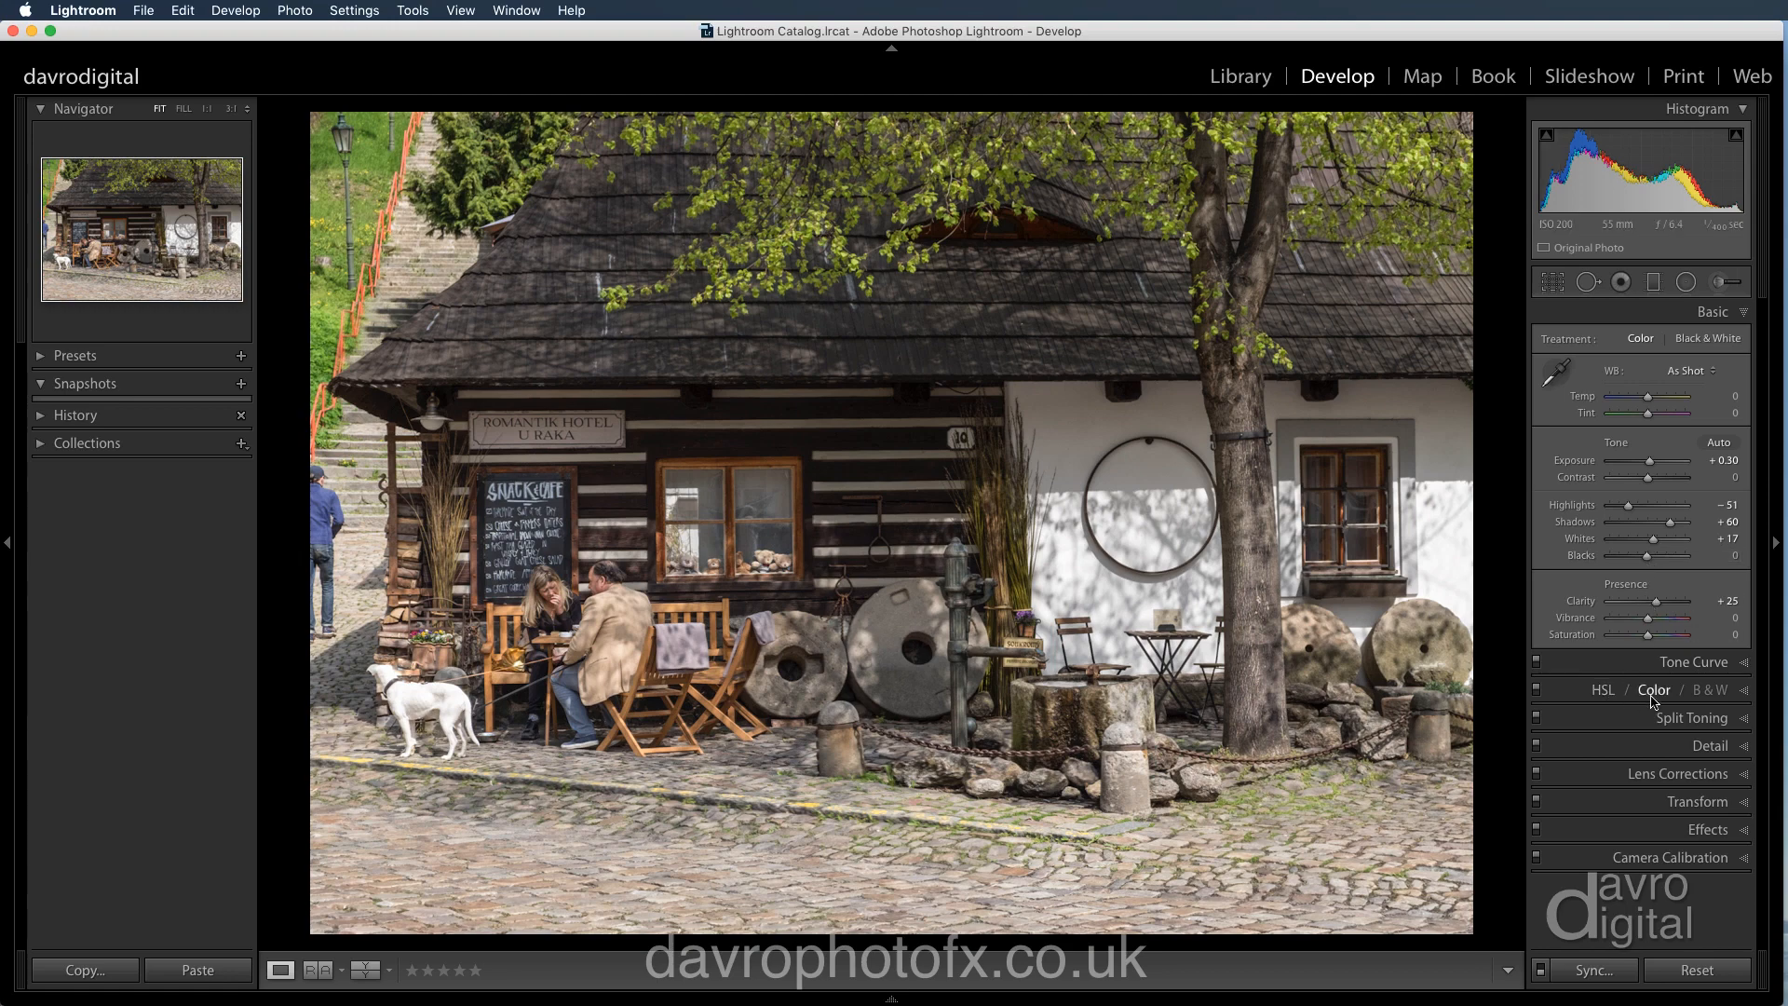
Convert the photo to black and white and set the mix to Red +18 and Orange −25
{"action": "left_click", "coordinate": [1704, 690]}
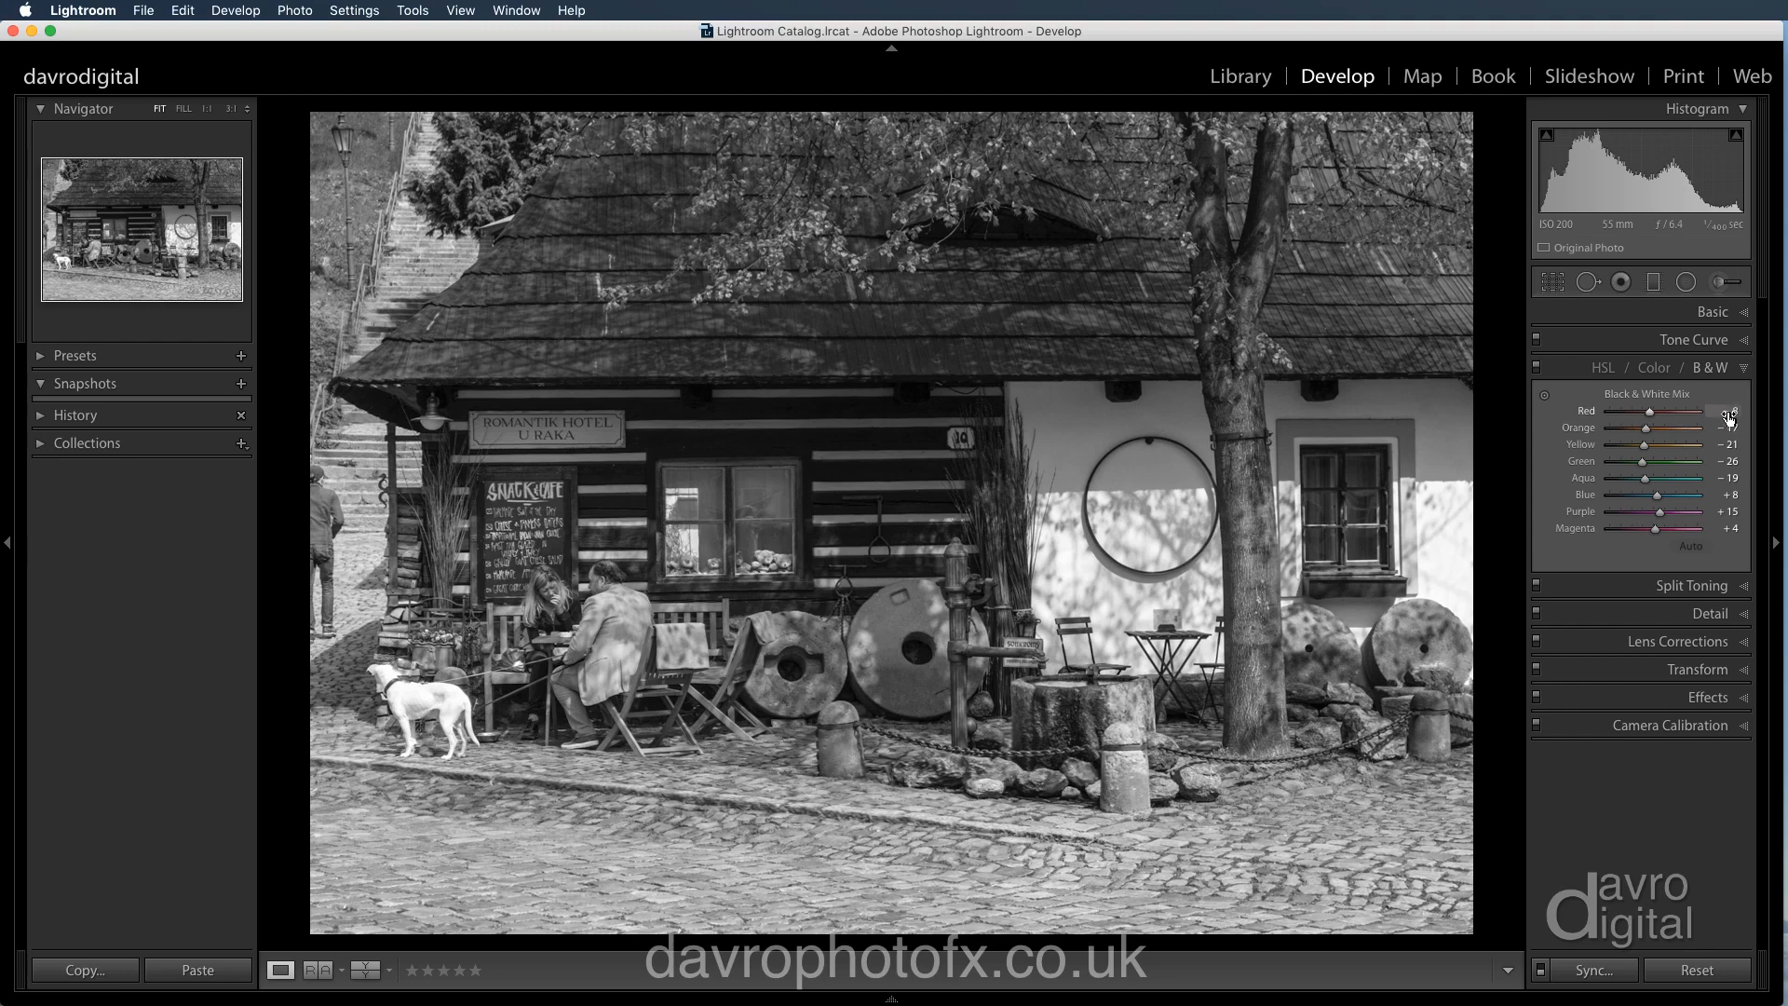
{"action": "left_click", "coordinate": [1650, 412]}
{"action": "left_click_drag", "start_coordinate": [1650, 413], "coordinate": [1644, 412]}
{"action": "left_click_drag", "start_coordinate": [1658, 423], "coordinate": [1670, 428]}
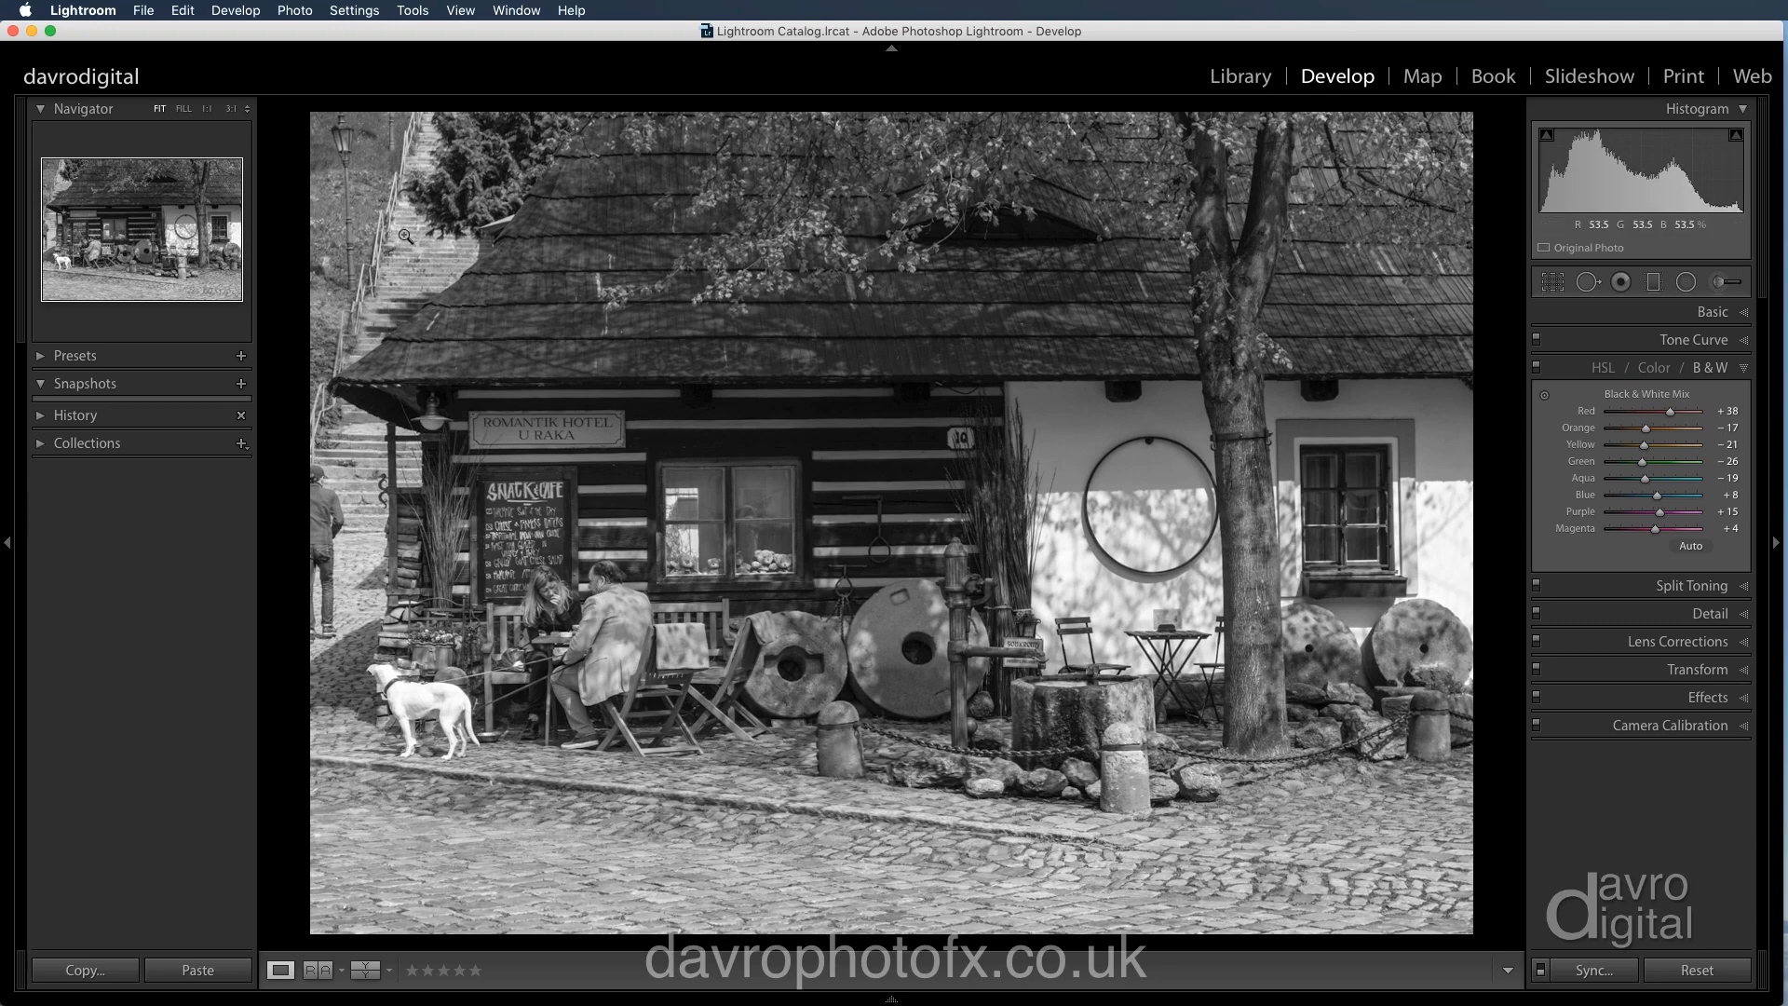
{"action": "left_click_drag", "start_coordinate": [1670, 411], "coordinate": [1647, 413]}
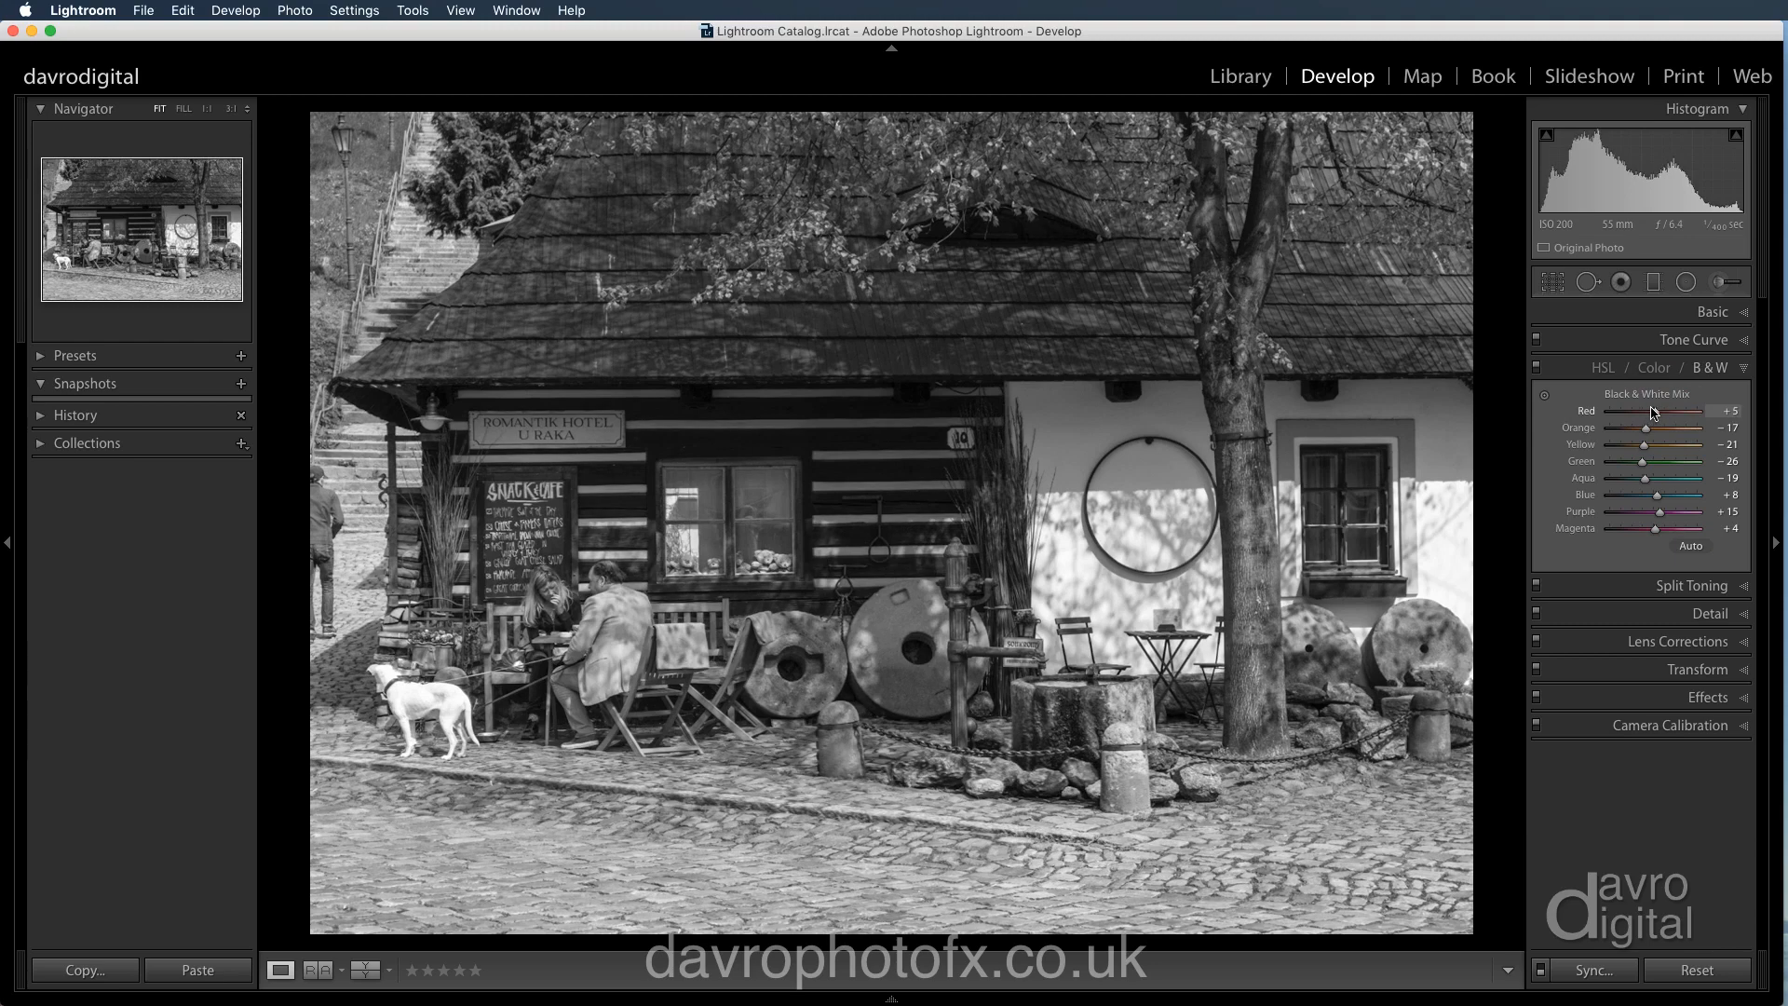
{"action": "left_click_drag", "start_coordinate": [1647, 413], "coordinate": [1660, 417]}
{"action": "left_click_drag", "start_coordinate": [1660, 417], "coordinate": [1643, 432]}
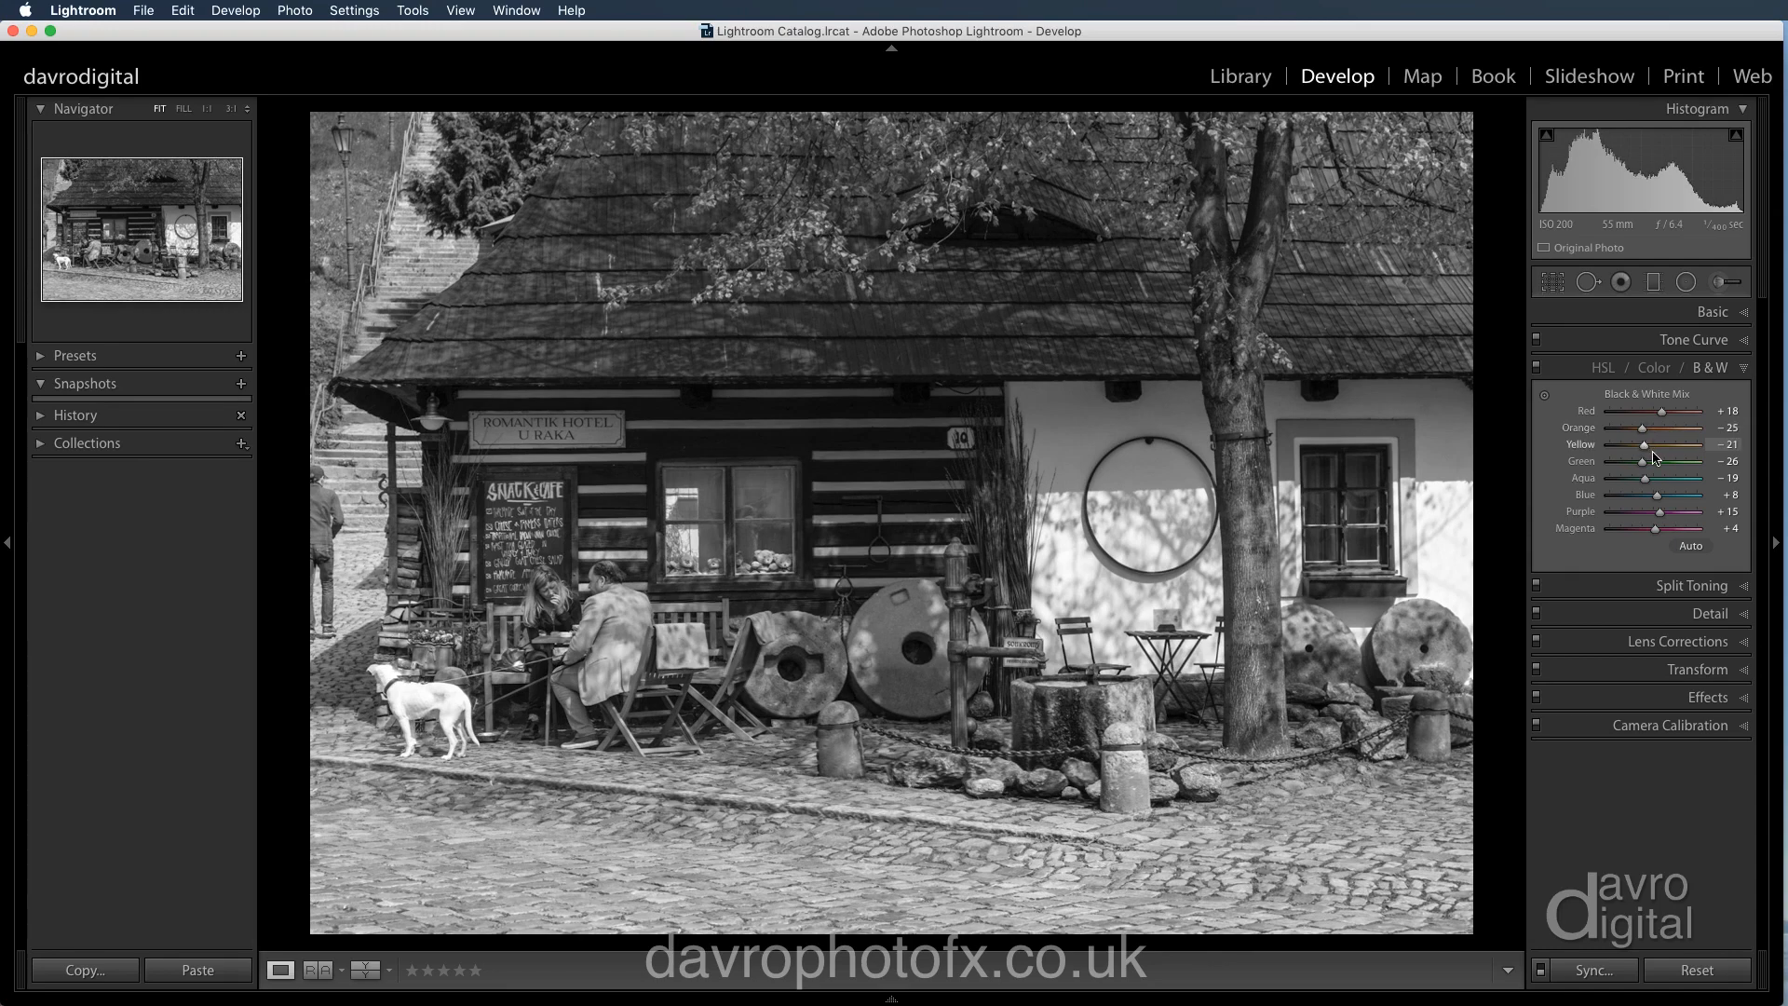
Set Yellow to +10, Green to −2 and Aqua to −28 in the black and white mix
{"action": "left_click", "coordinate": [1644, 446]}
{"action": "left_click_drag", "start_coordinate": [1644, 446], "coordinate": [1658, 451]}
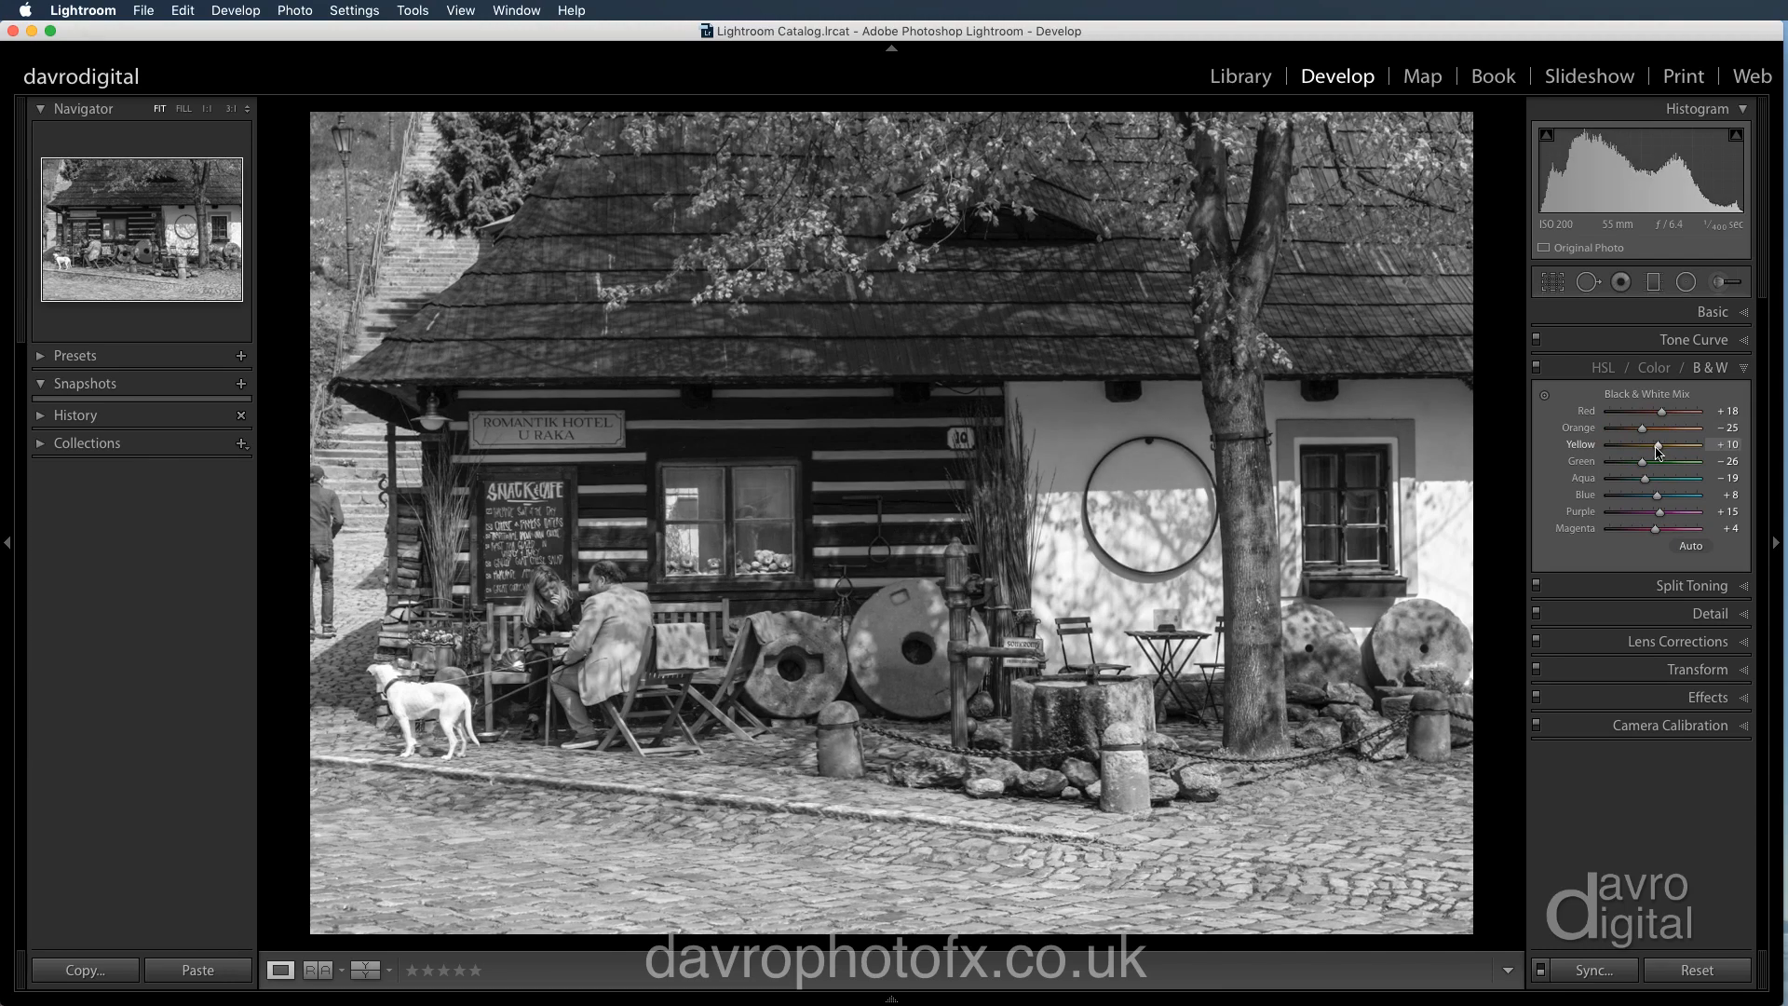
{"action": "left_click", "coordinate": [1643, 464]}
{"action": "left_click_drag", "start_coordinate": [1643, 463], "coordinate": [1659, 474]}
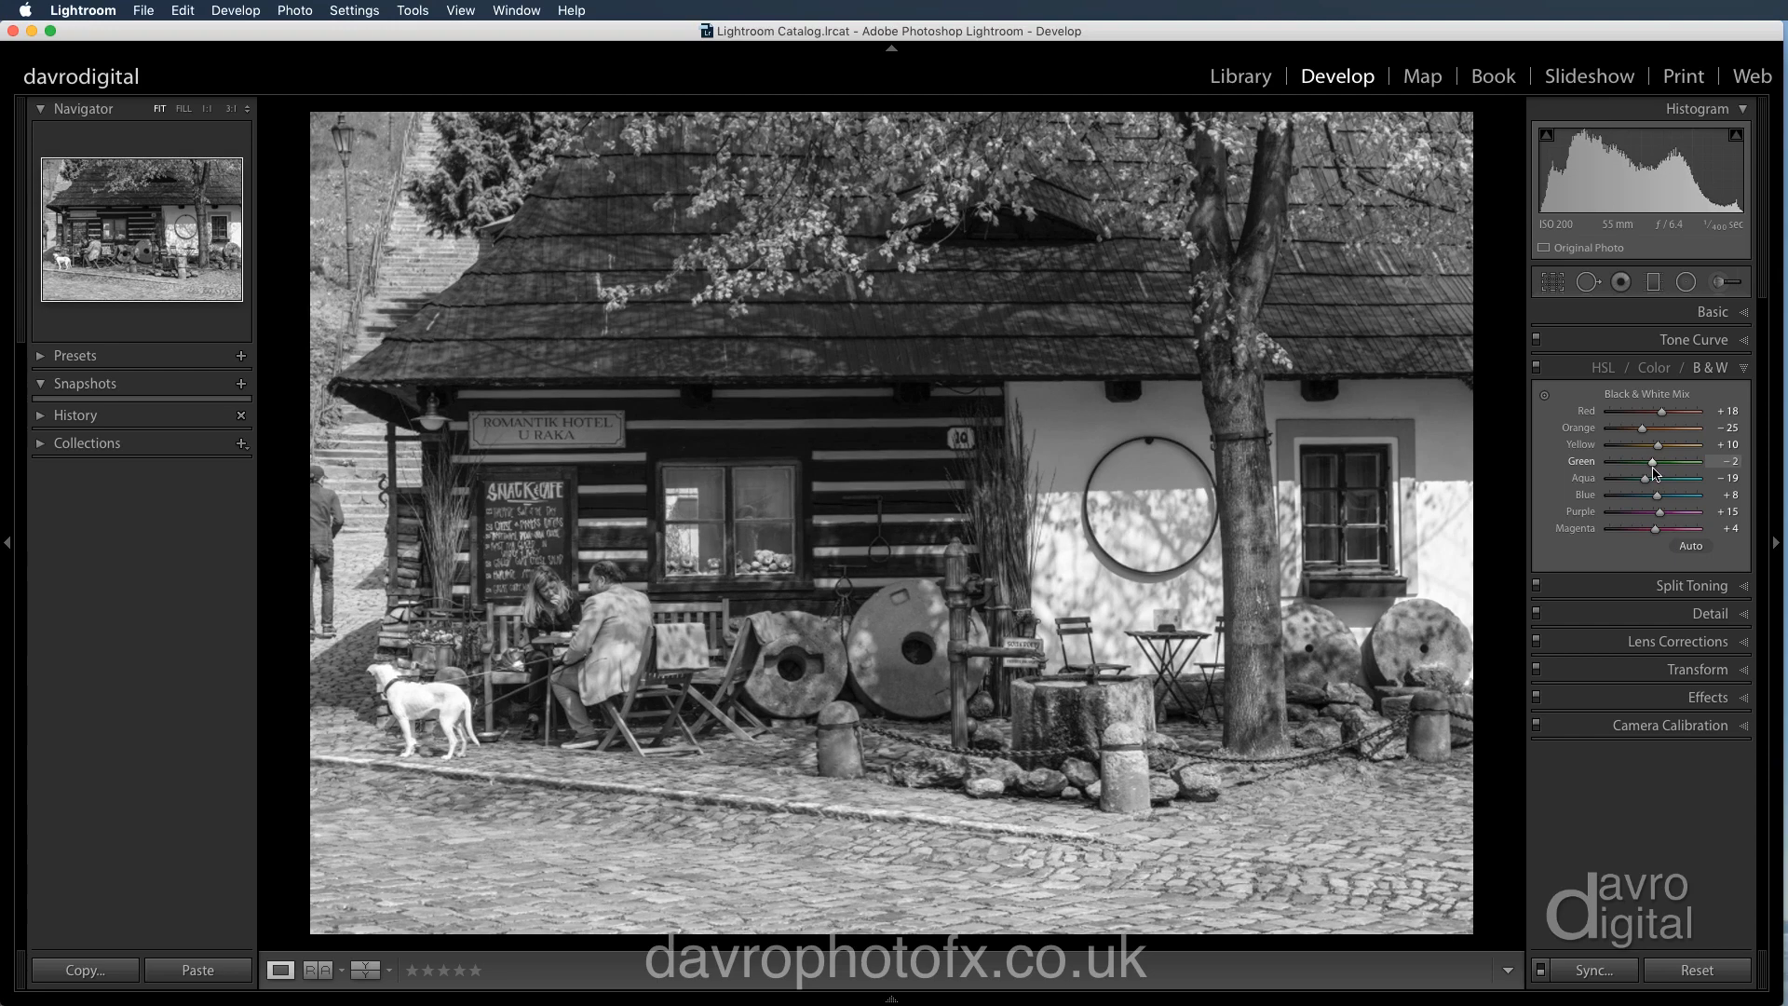
{"action": "left_click", "coordinate": [1646, 480]}
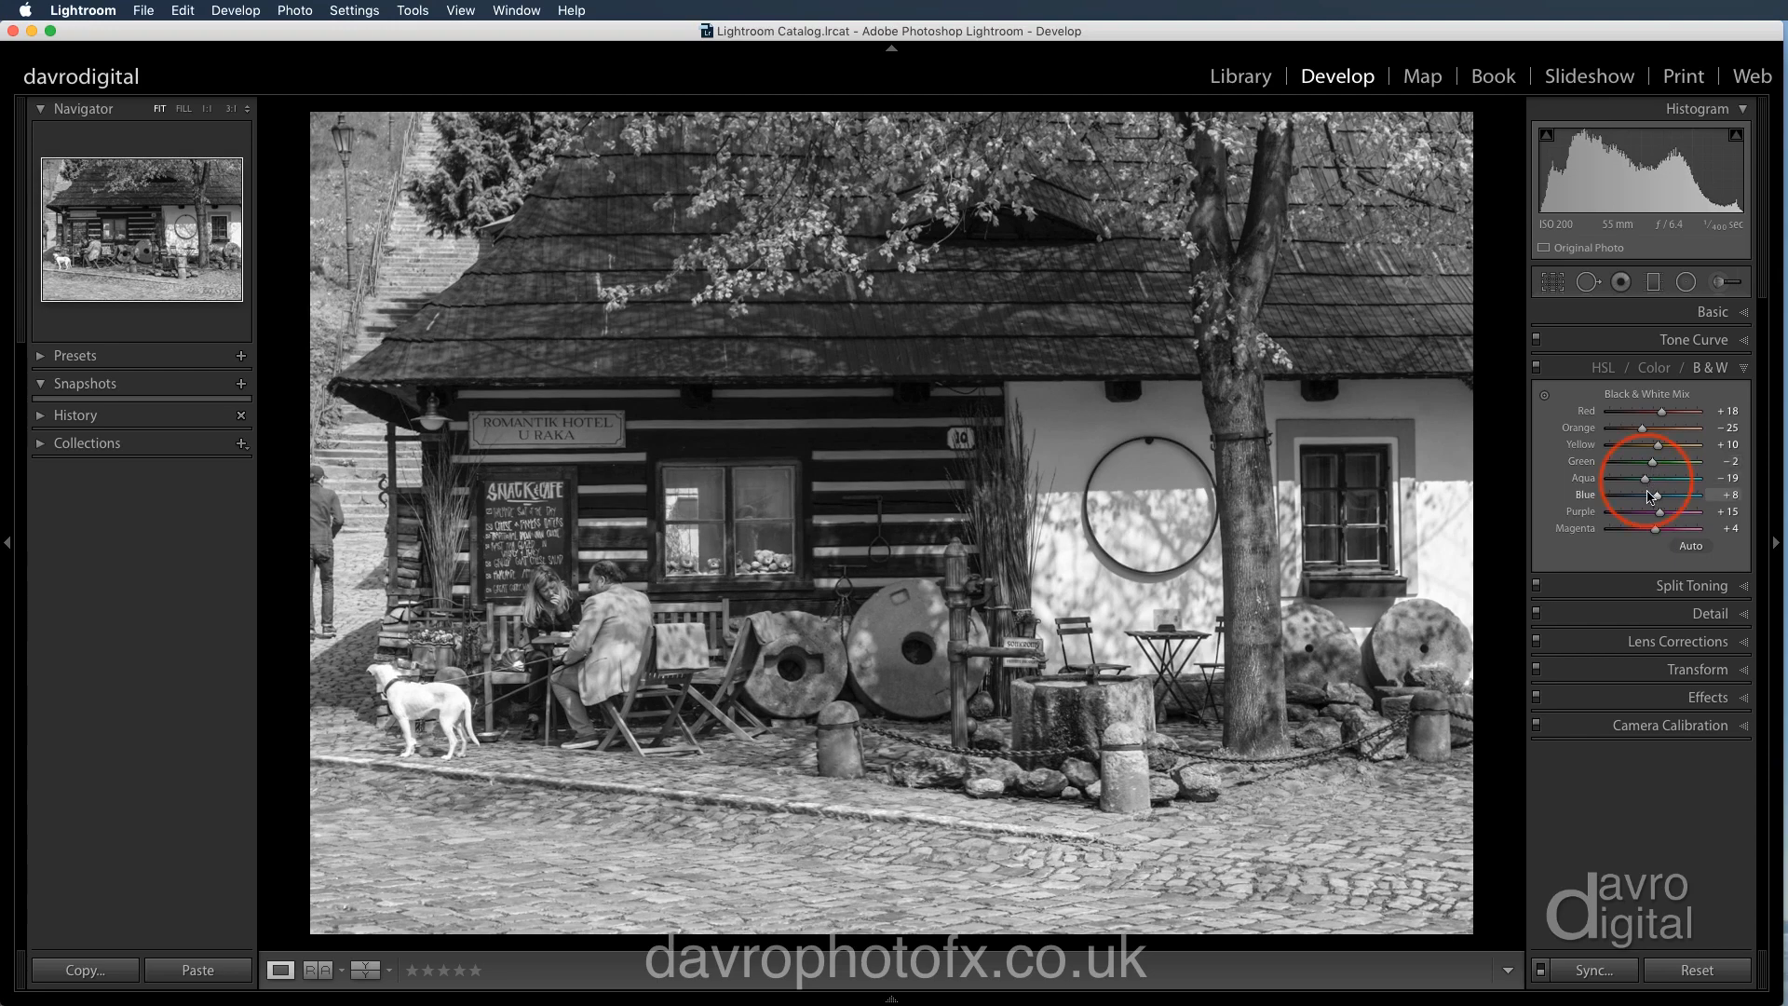
{"action": "left_click_drag", "start_coordinate": [1647, 483], "coordinate": [1647, 484]}
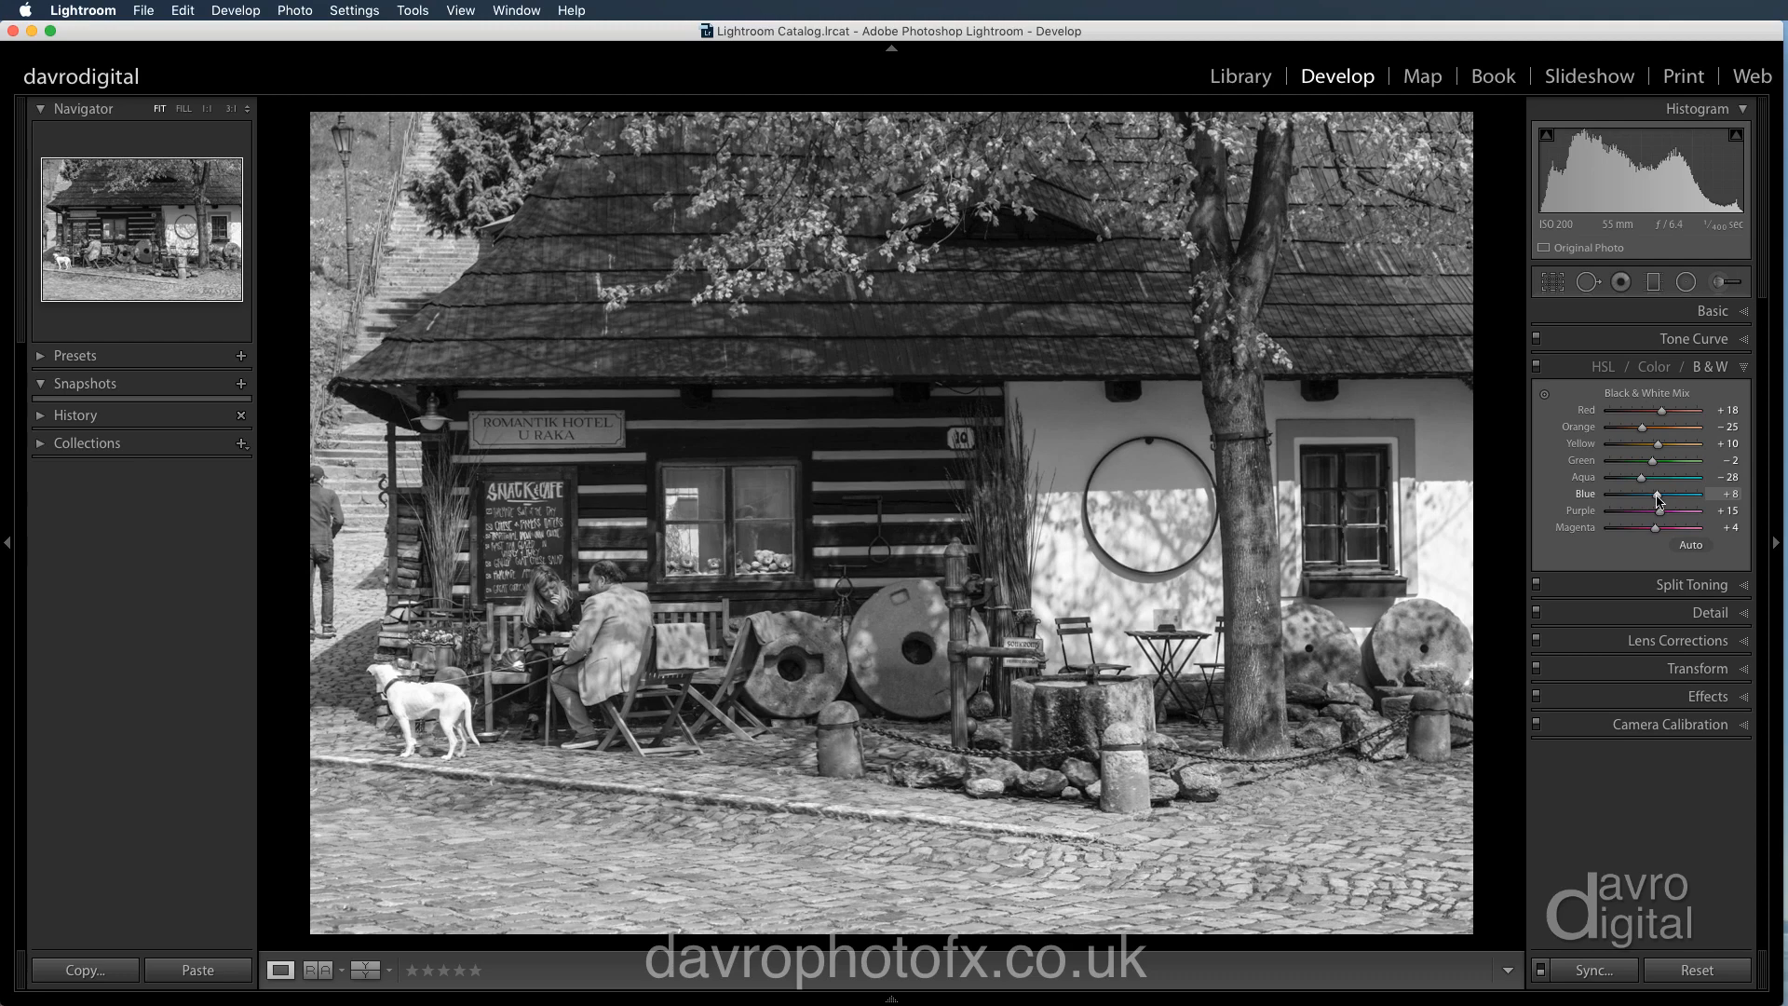
Set Blue to +41, Purple to −100 and Magenta to +22 in the black and white mix, and open the Split Toning settings
{"action": "mouse_move", "coordinate": [1658, 496]}
{"action": "left_mouse_down"}
{"action": "mouse_move", "coordinate": [1676, 501]}
{"action": "mouse_move", "coordinate": [1643, 498]}
{"action": "mouse_move", "coordinate": [1660, 498]}
{"action": "left_mouse_up"}
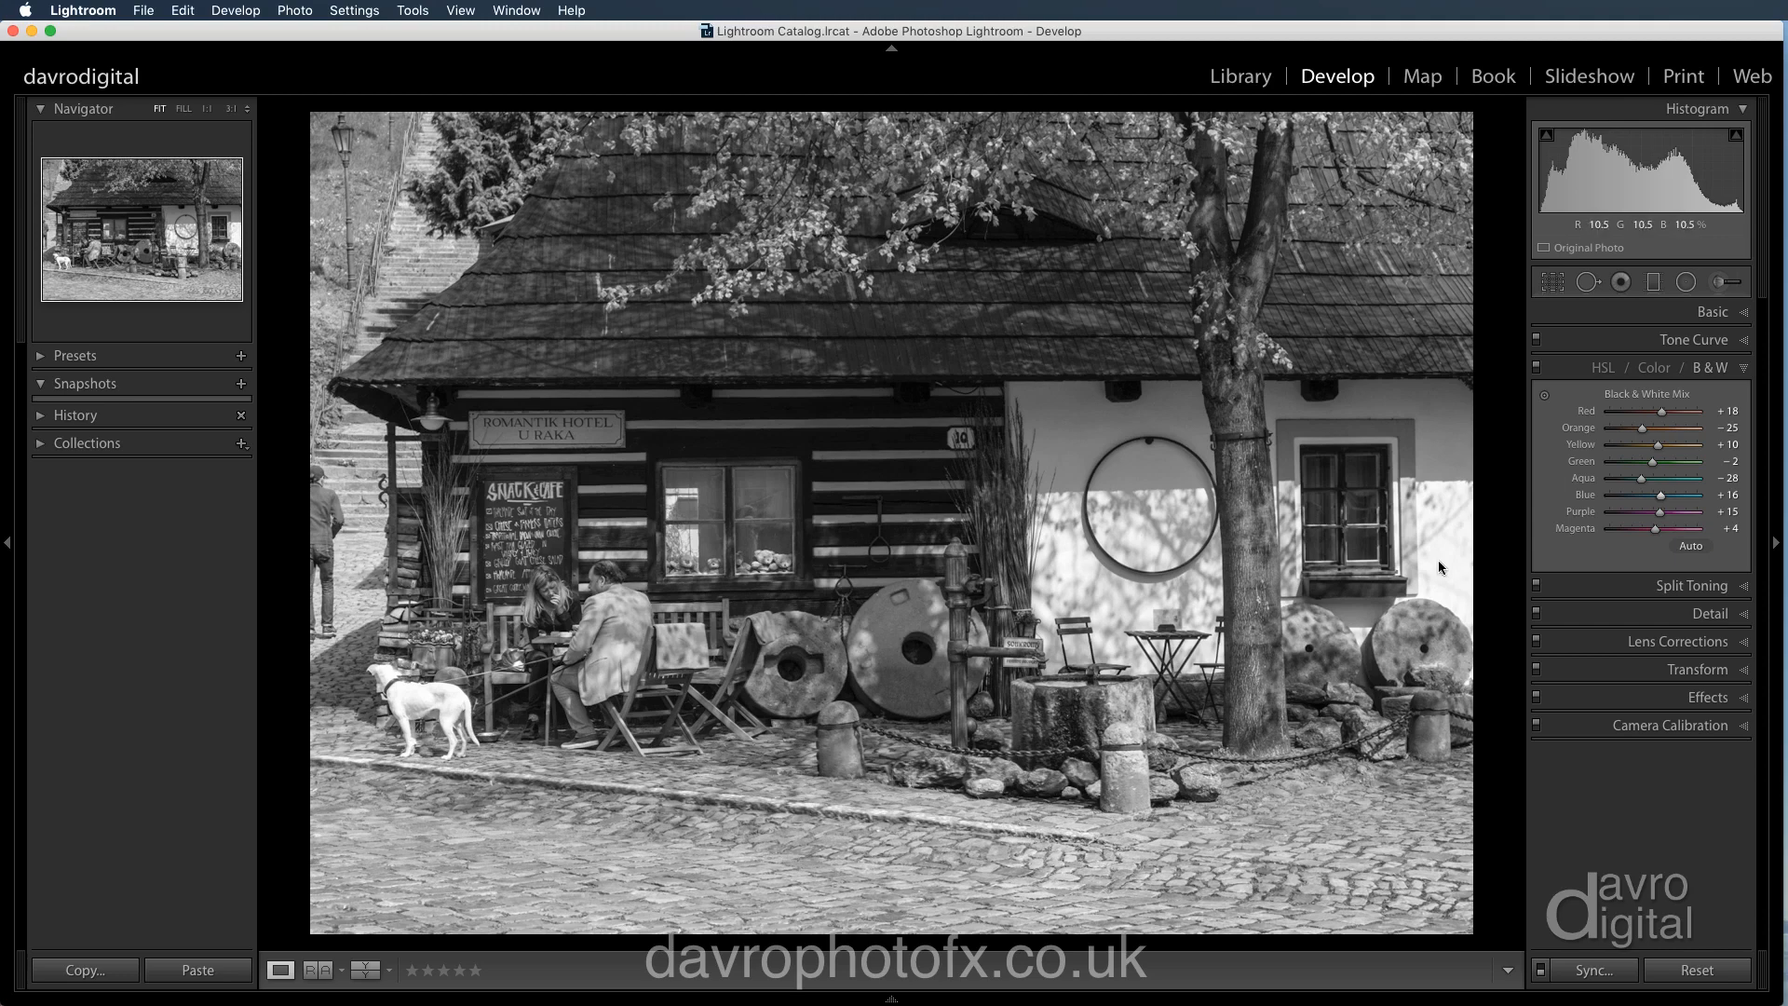
{"action": "left_click", "coordinate": [1661, 504]}
{"action": "mouse_move", "coordinate": [1660, 504]}
{"action": "left_mouse_down"}
{"action": "mouse_move", "coordinate": [1681, 503]}
{"action": "mouse_move", "coordinate": [1670, 512]}
{"action": "left_mouse_up"}
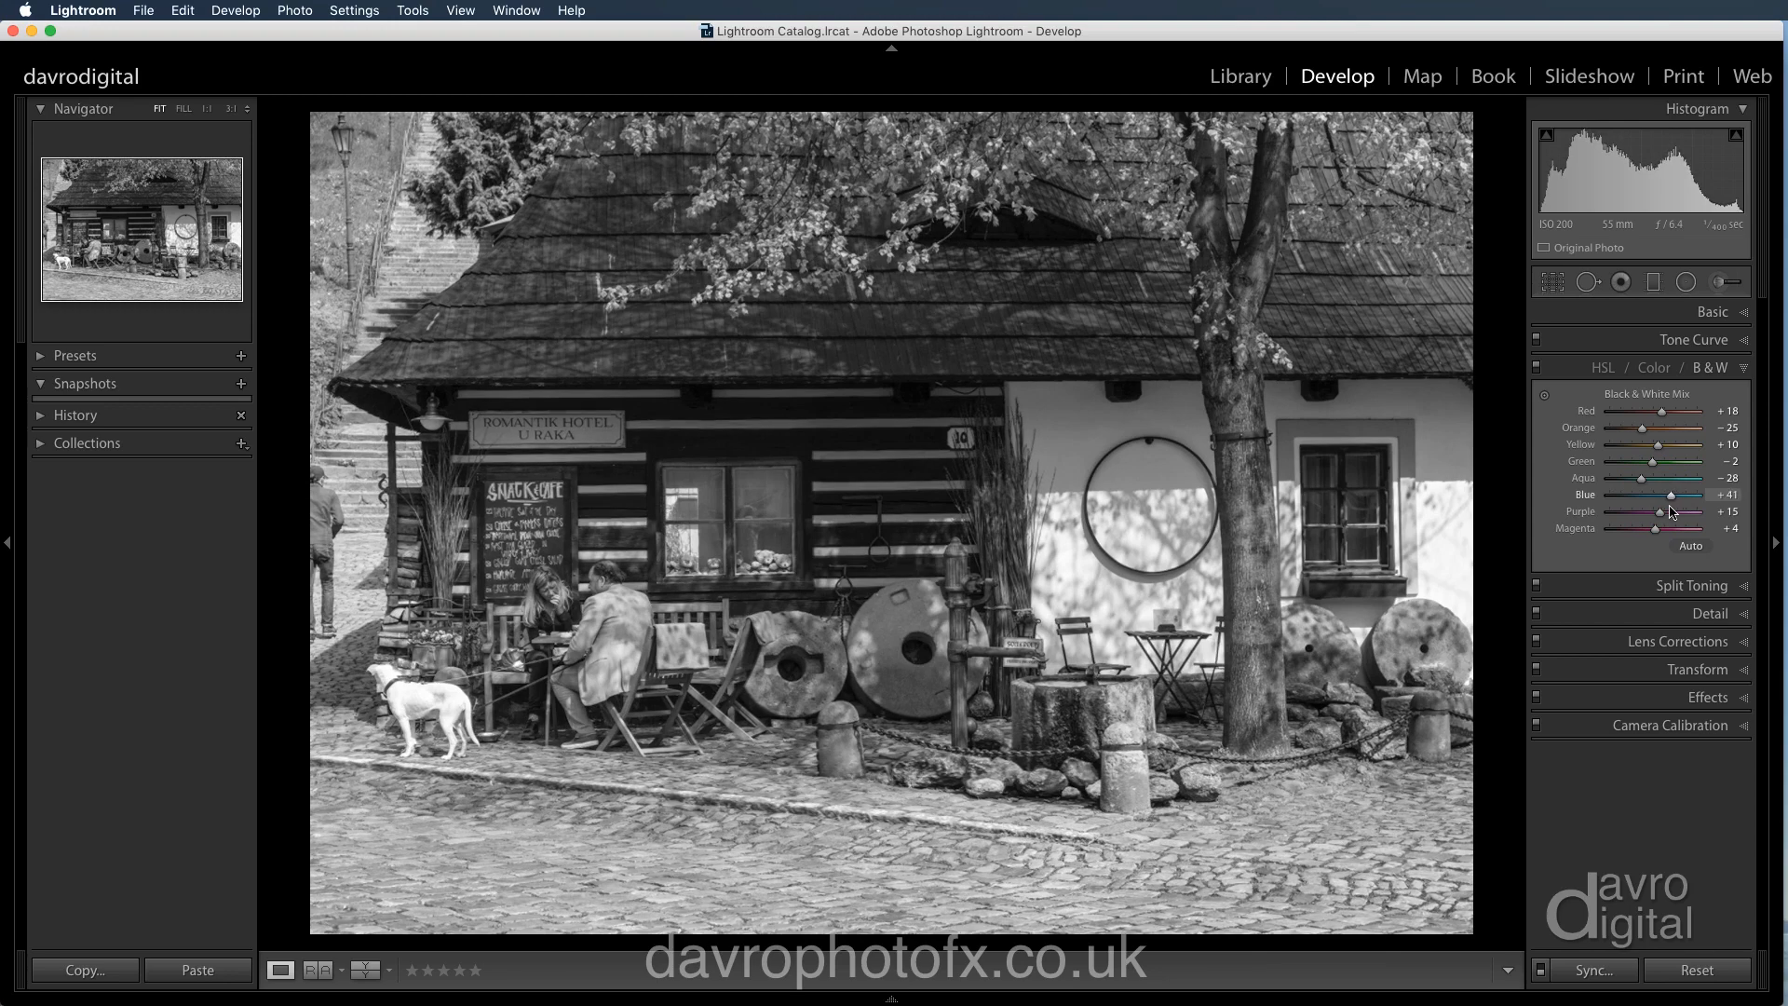
{"action": "left_click", "coordinate": [1658, 514]}
{"action": "left_click_drag", "start_coordinate": [1658, 517], "coordinate": [1602, 519]}
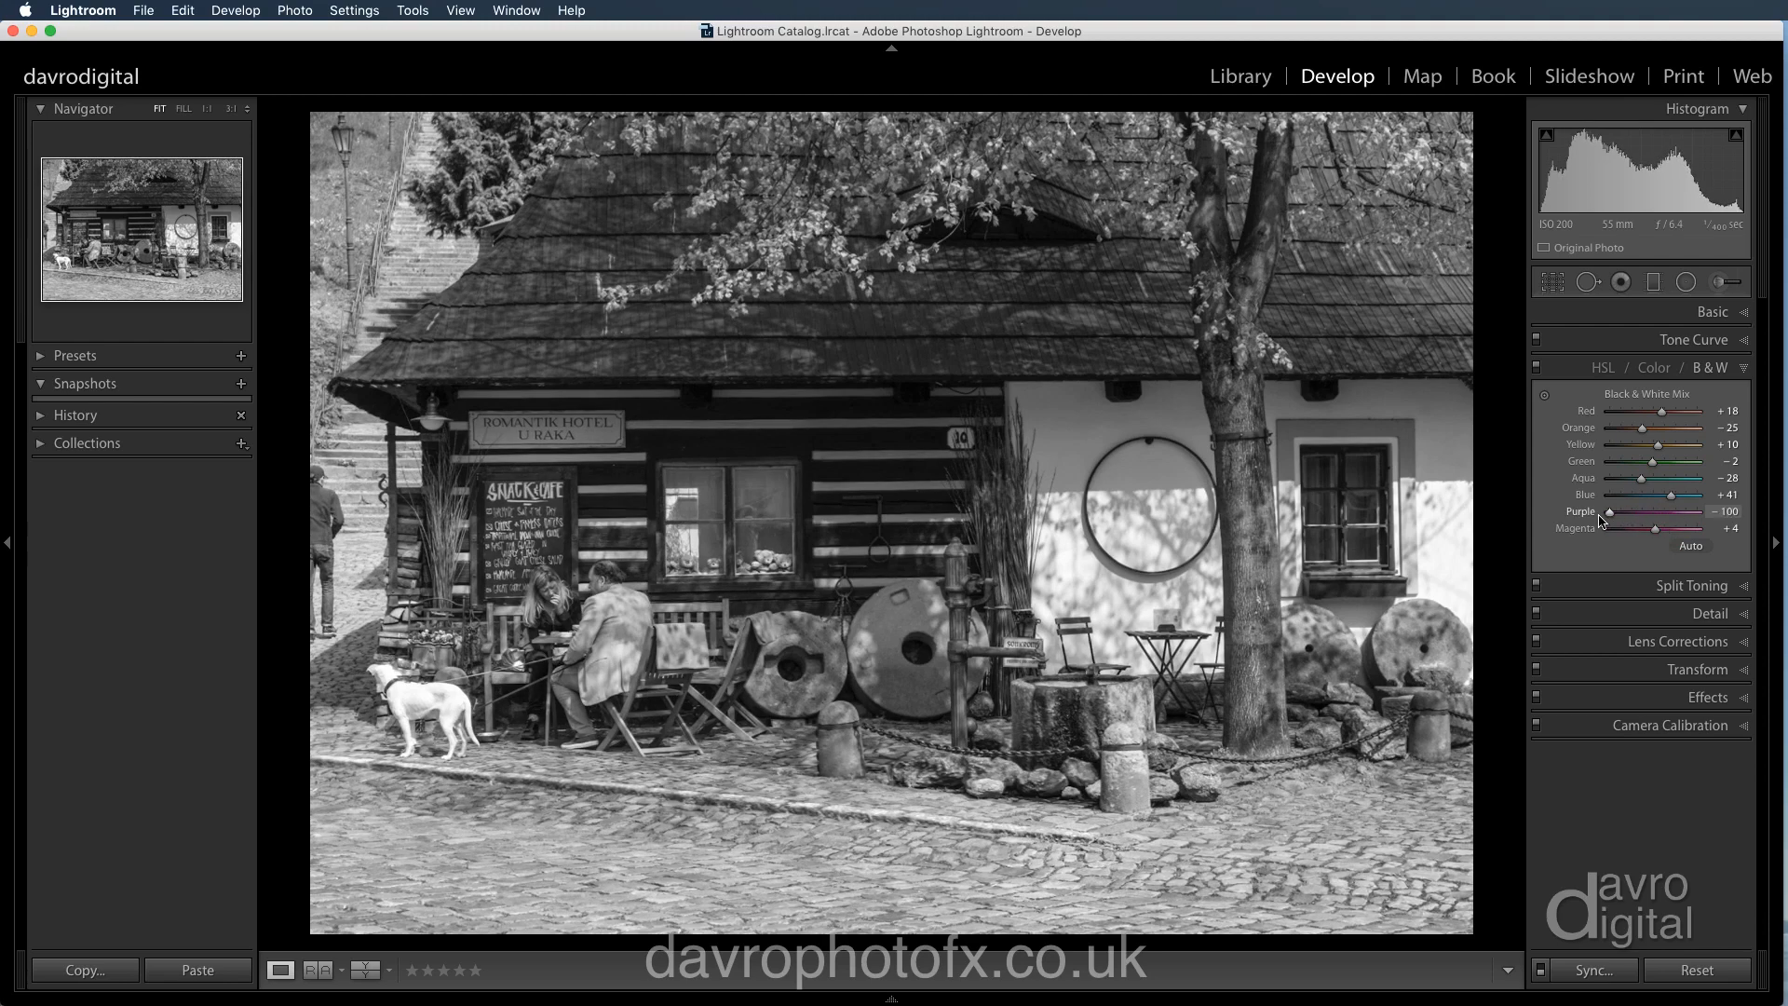
{"action": "left_click", "coordinate": [1655, 529]}
{"action": "left_click_drag", "start_coordinate": [1657, 533], "coordinate": [1660, 535]}
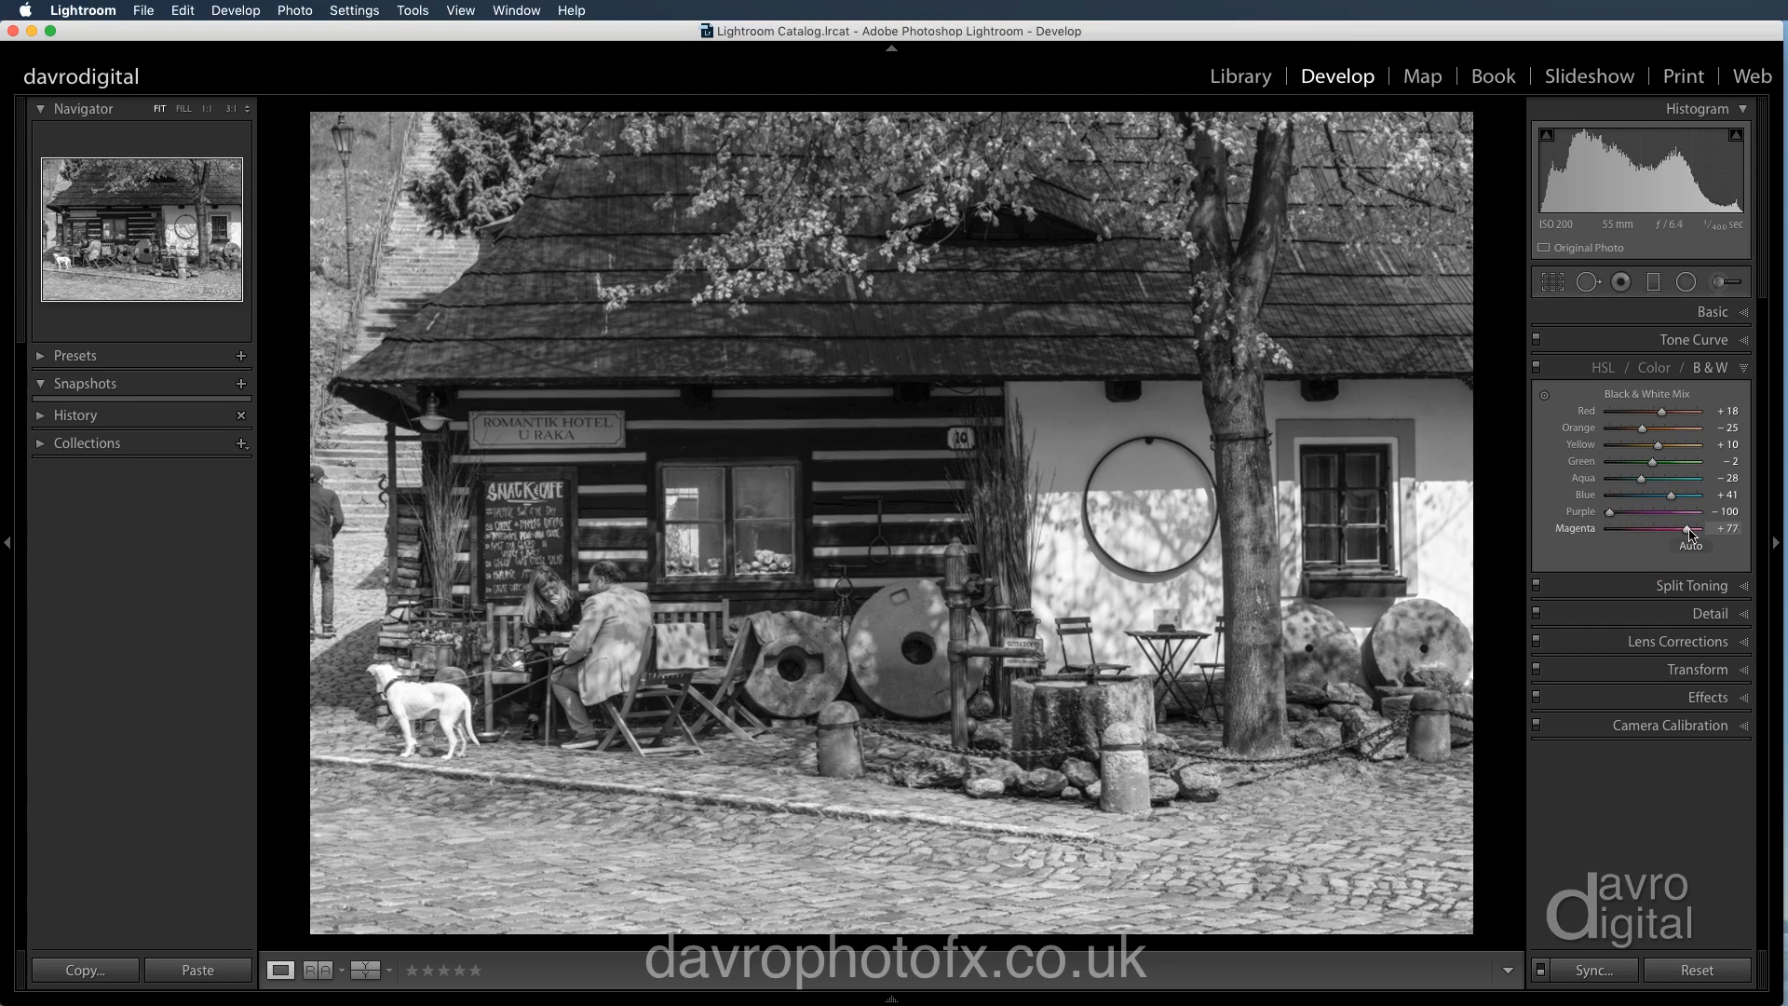
{"action": "left_click_drag", "start_coordinate": [1690, 533], "coordinate": [1693, 538]}
{"action": "left_click", "coordinate": [1664, 586]}
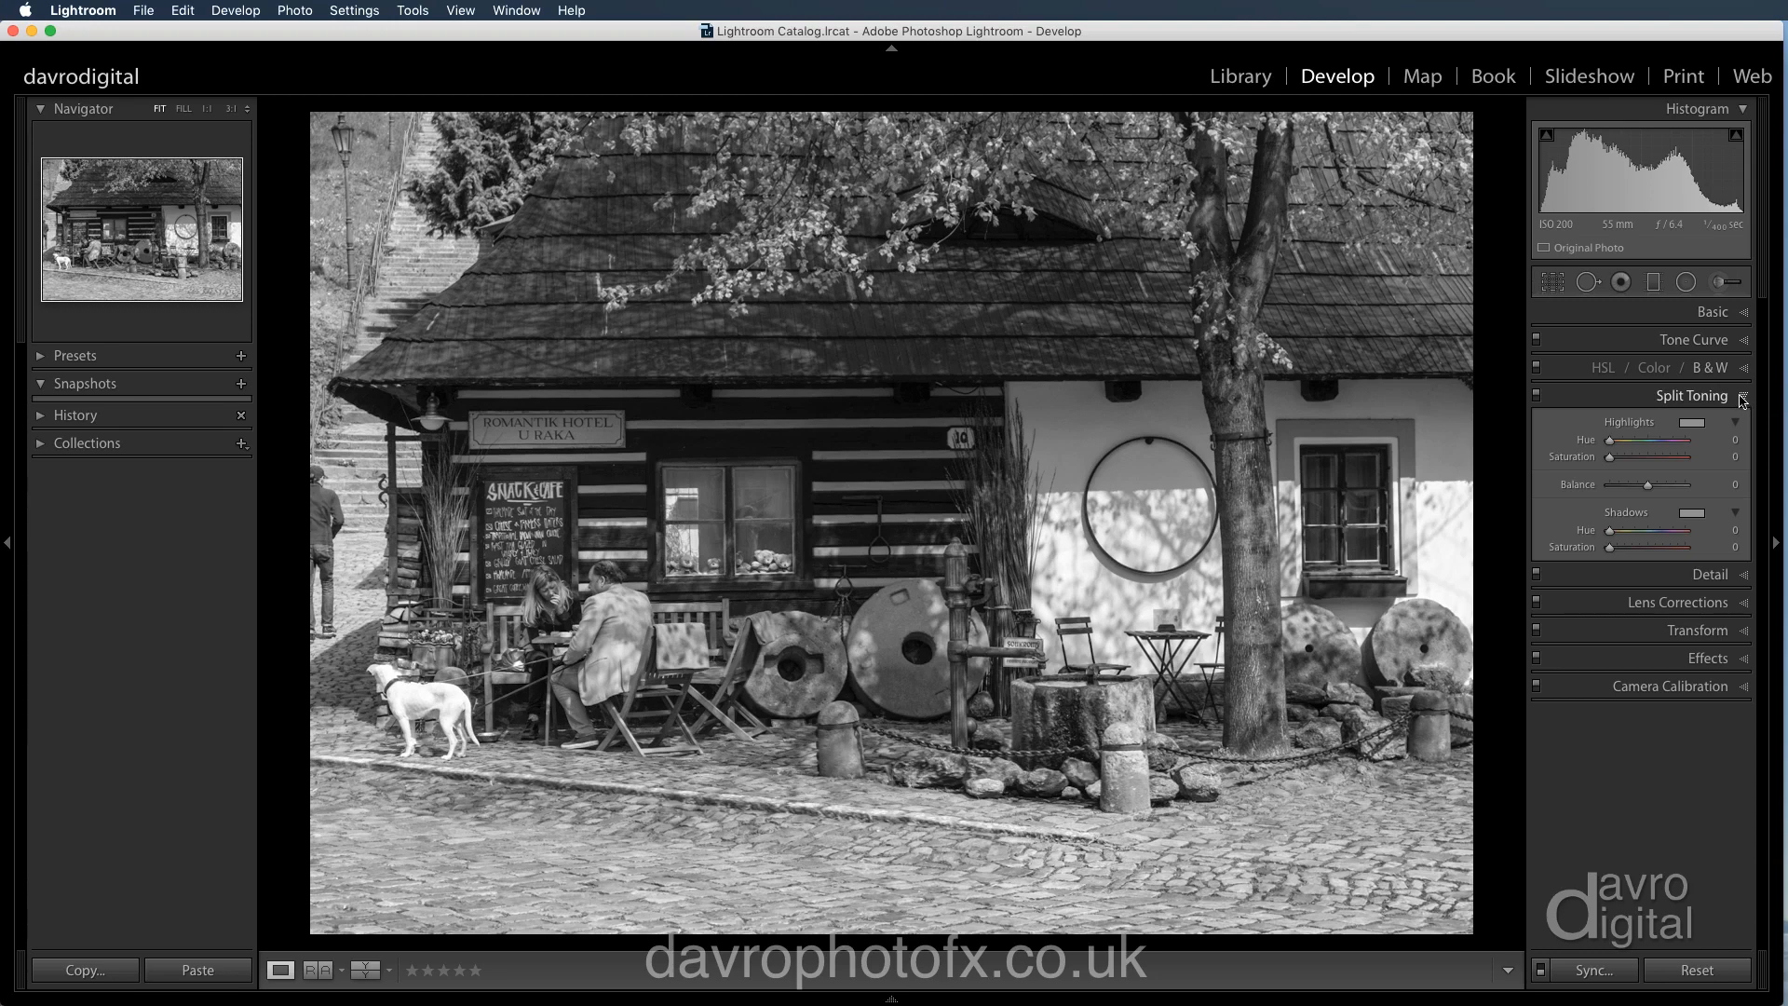
Turn off Solo Mode, expand the black and white mix and Basic settings alongside Split Toning, and turn Solo Mode back on
{"action": "right_click", "coordinate": [1743, 400]}
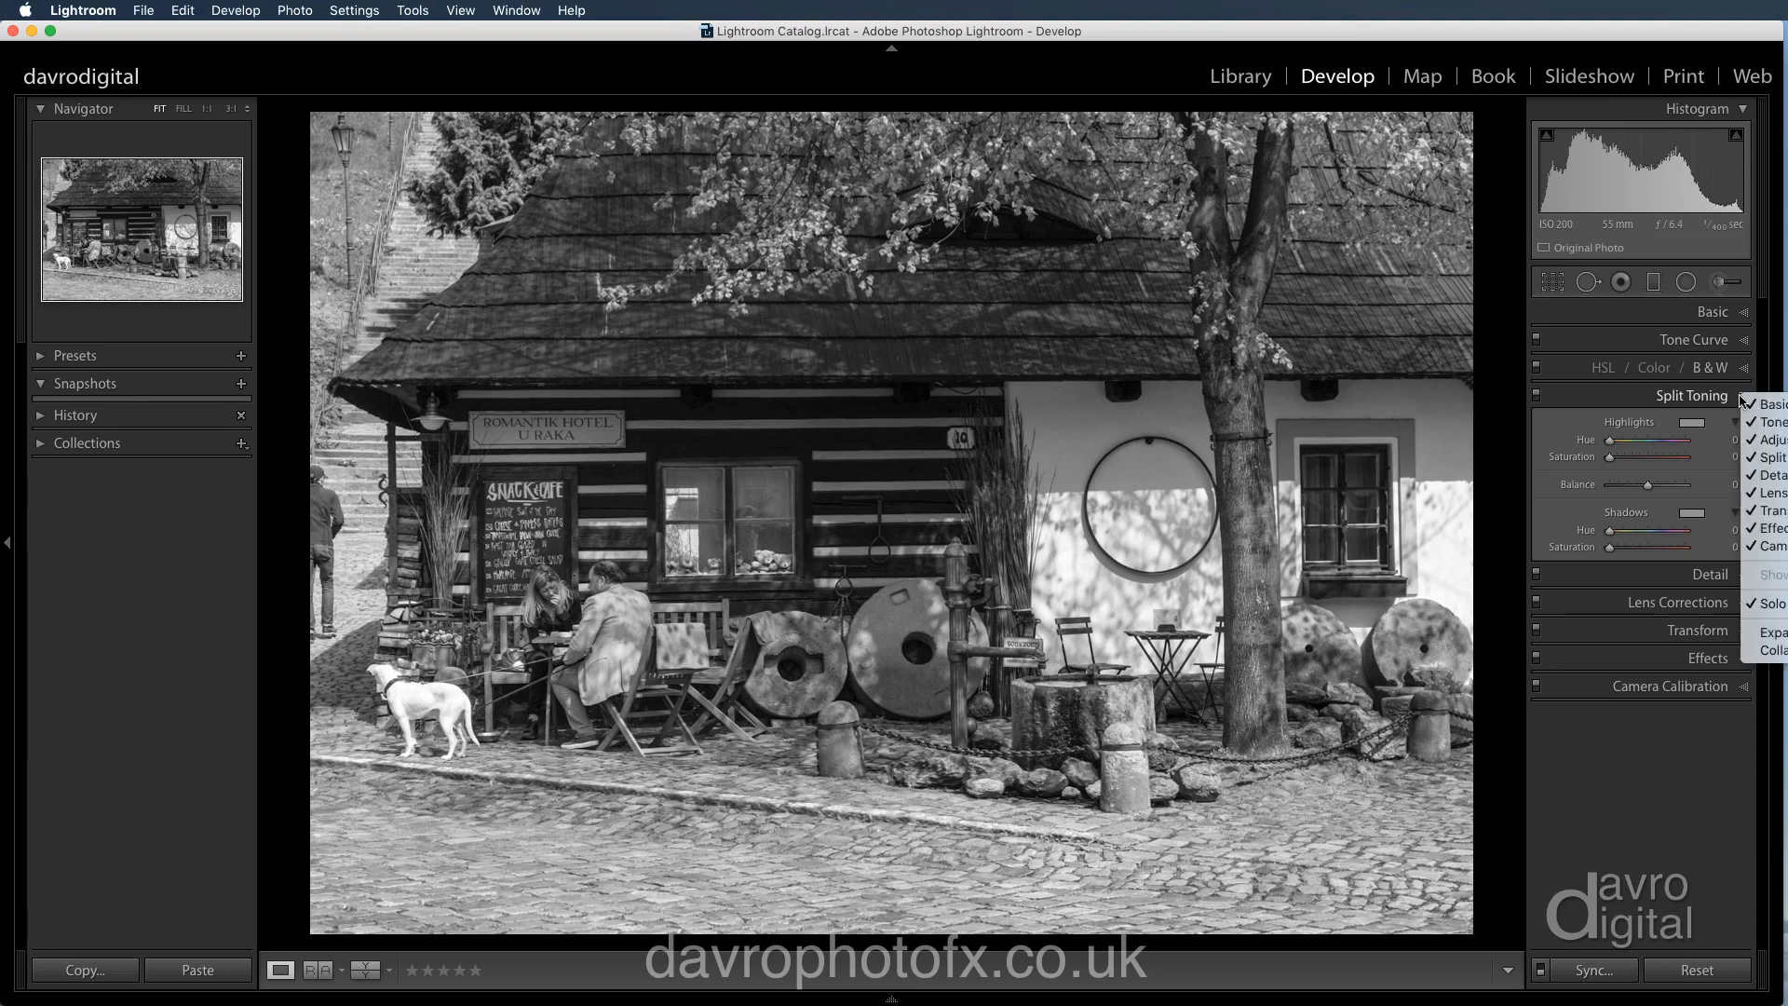
{"action": "left_click", "coordinate": [1774, 603]}
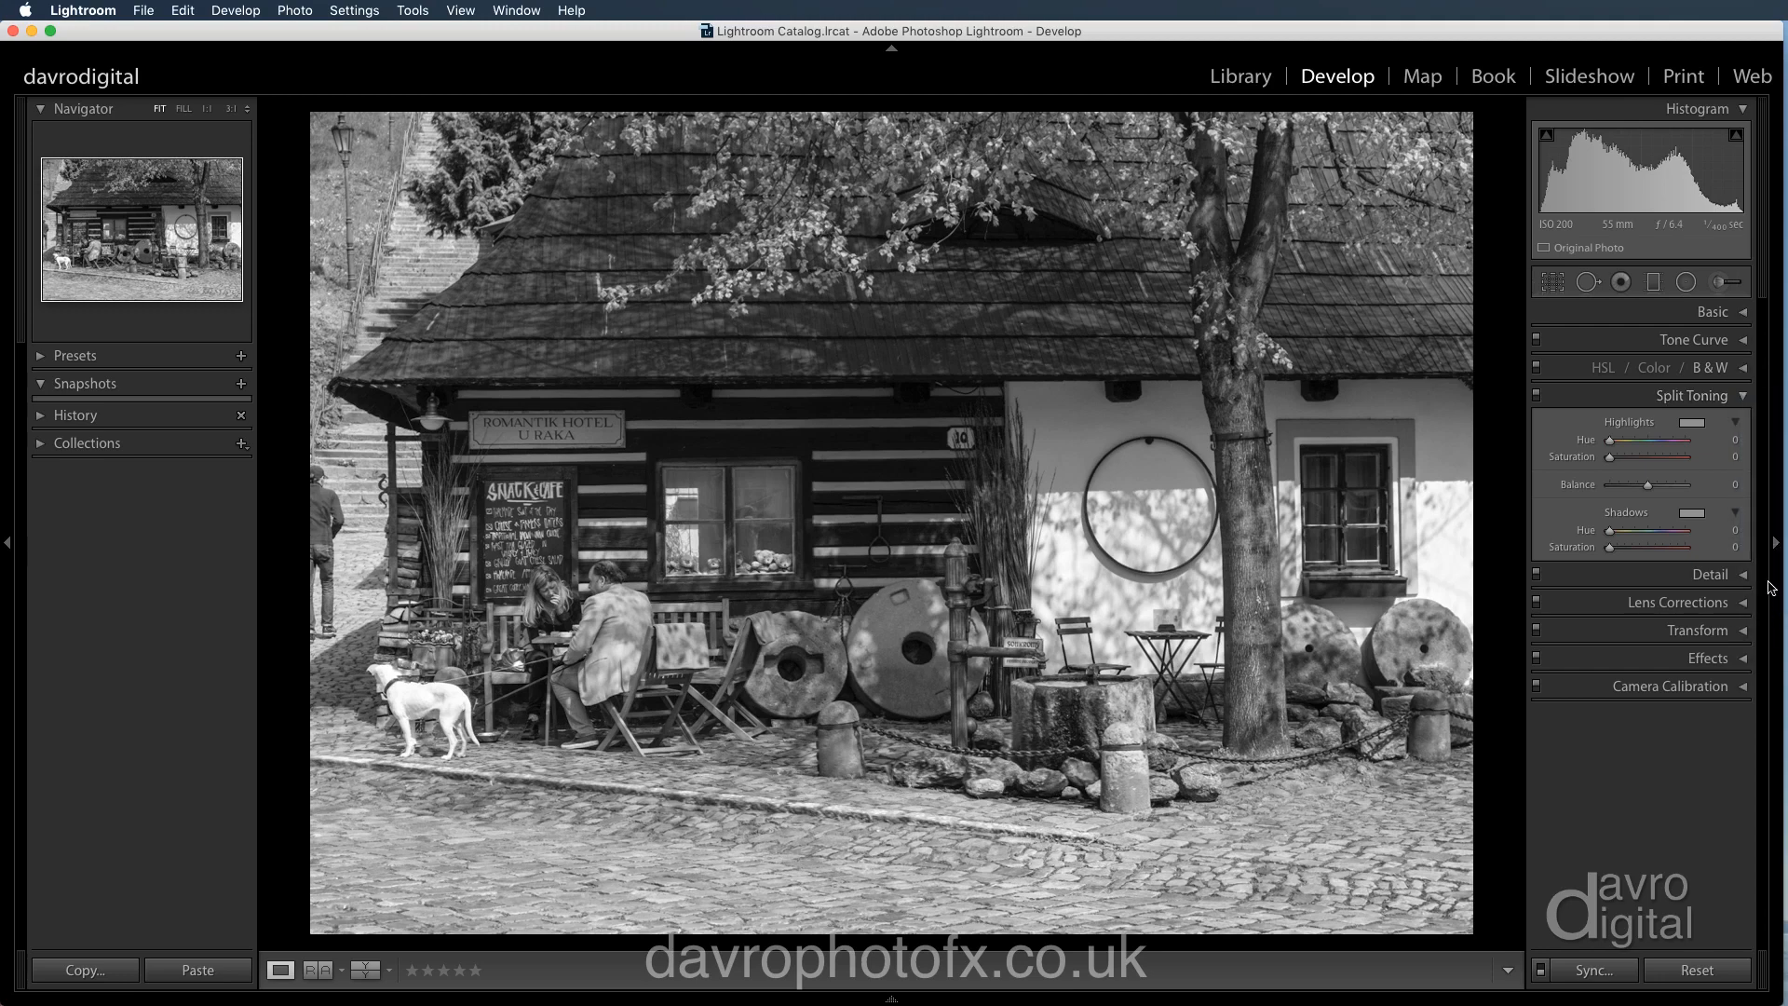
{"action": "left_click", "coordinate": [1742, 367]}
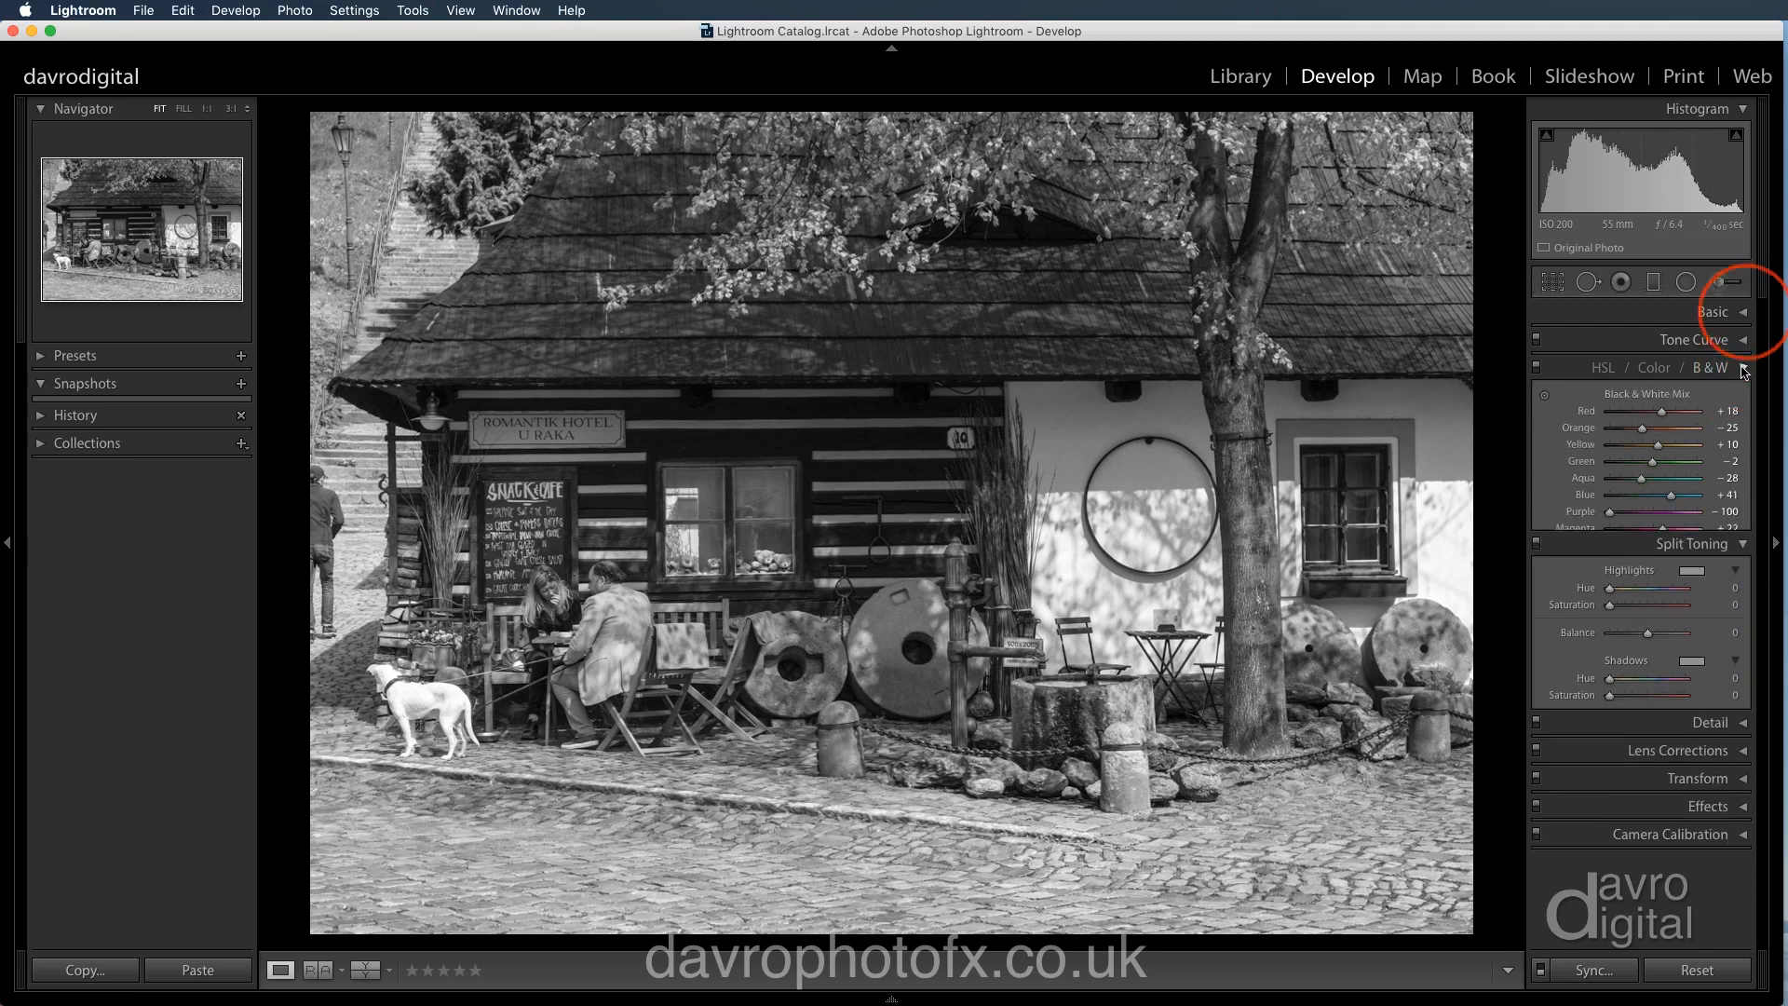
{"action": "left_click", "coordinate": [1743, 313]}
{"action": "scroll", "coordinate": [1687, 466], "scroll_direction": "down", "scroll_amount": 5}
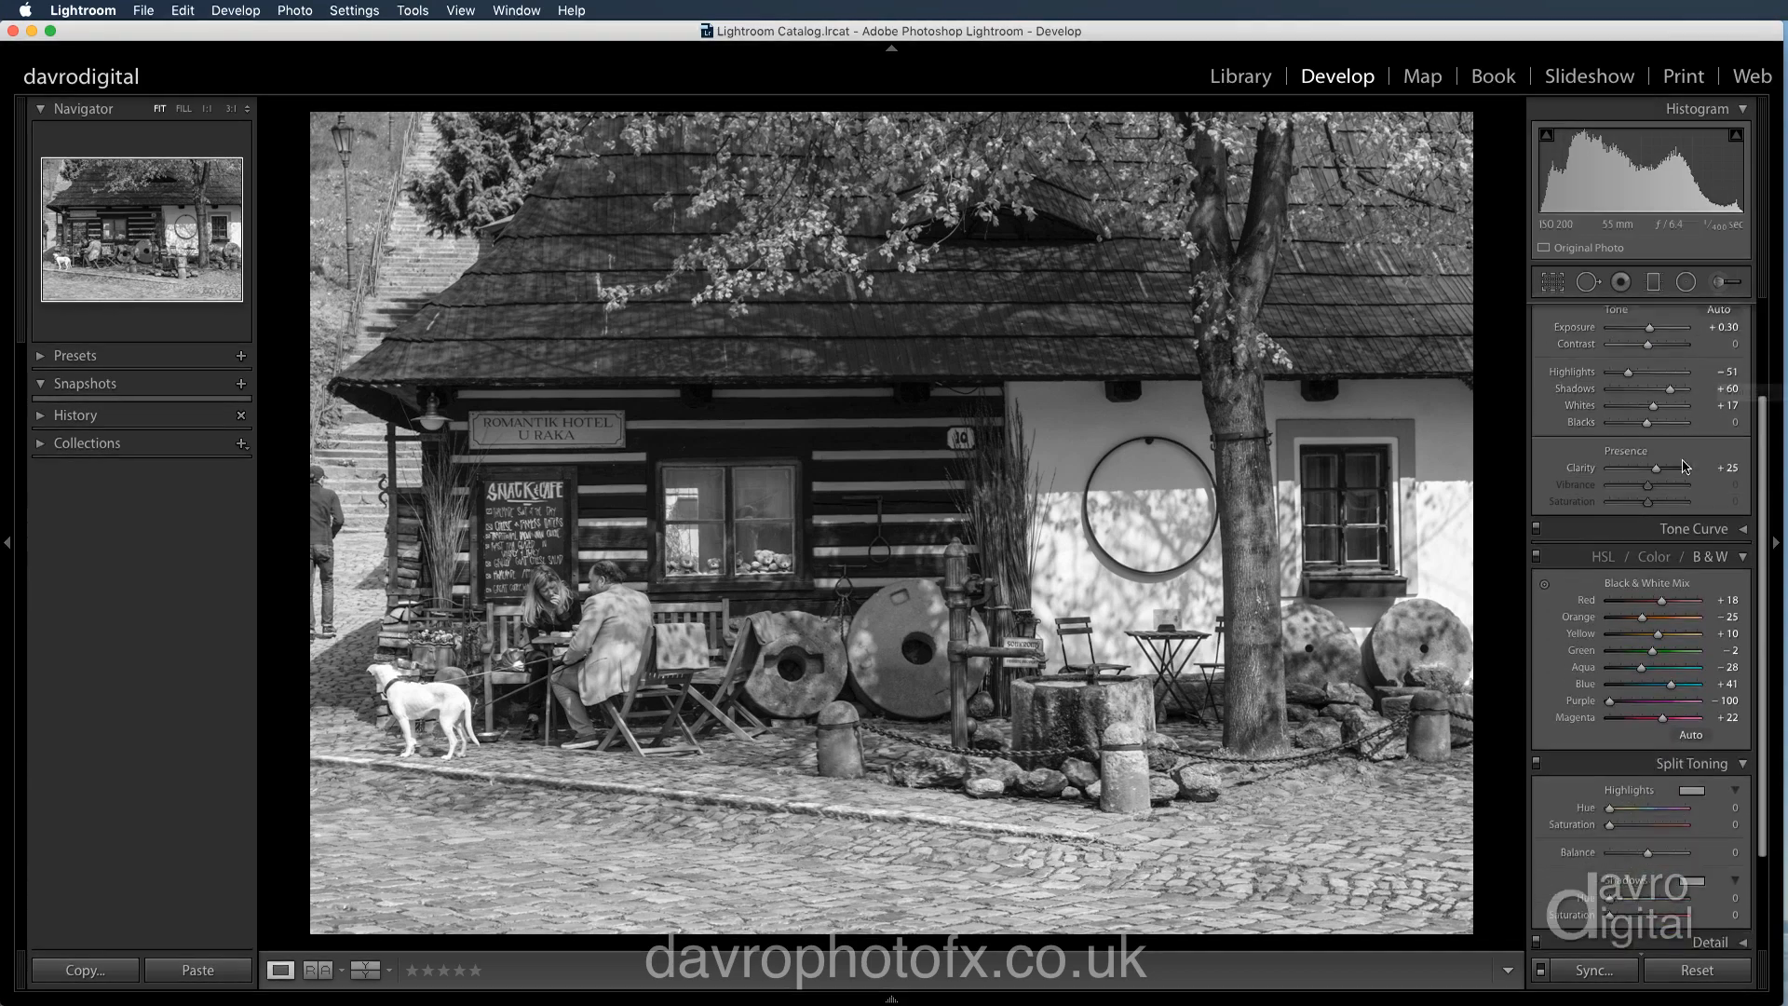
{"action": "scroll", "coordinate": [1688, 466], "scroll_direction": "up", "scroll_amount": 1}
{"action": "right_click", "coordinate": [1743, 637]}
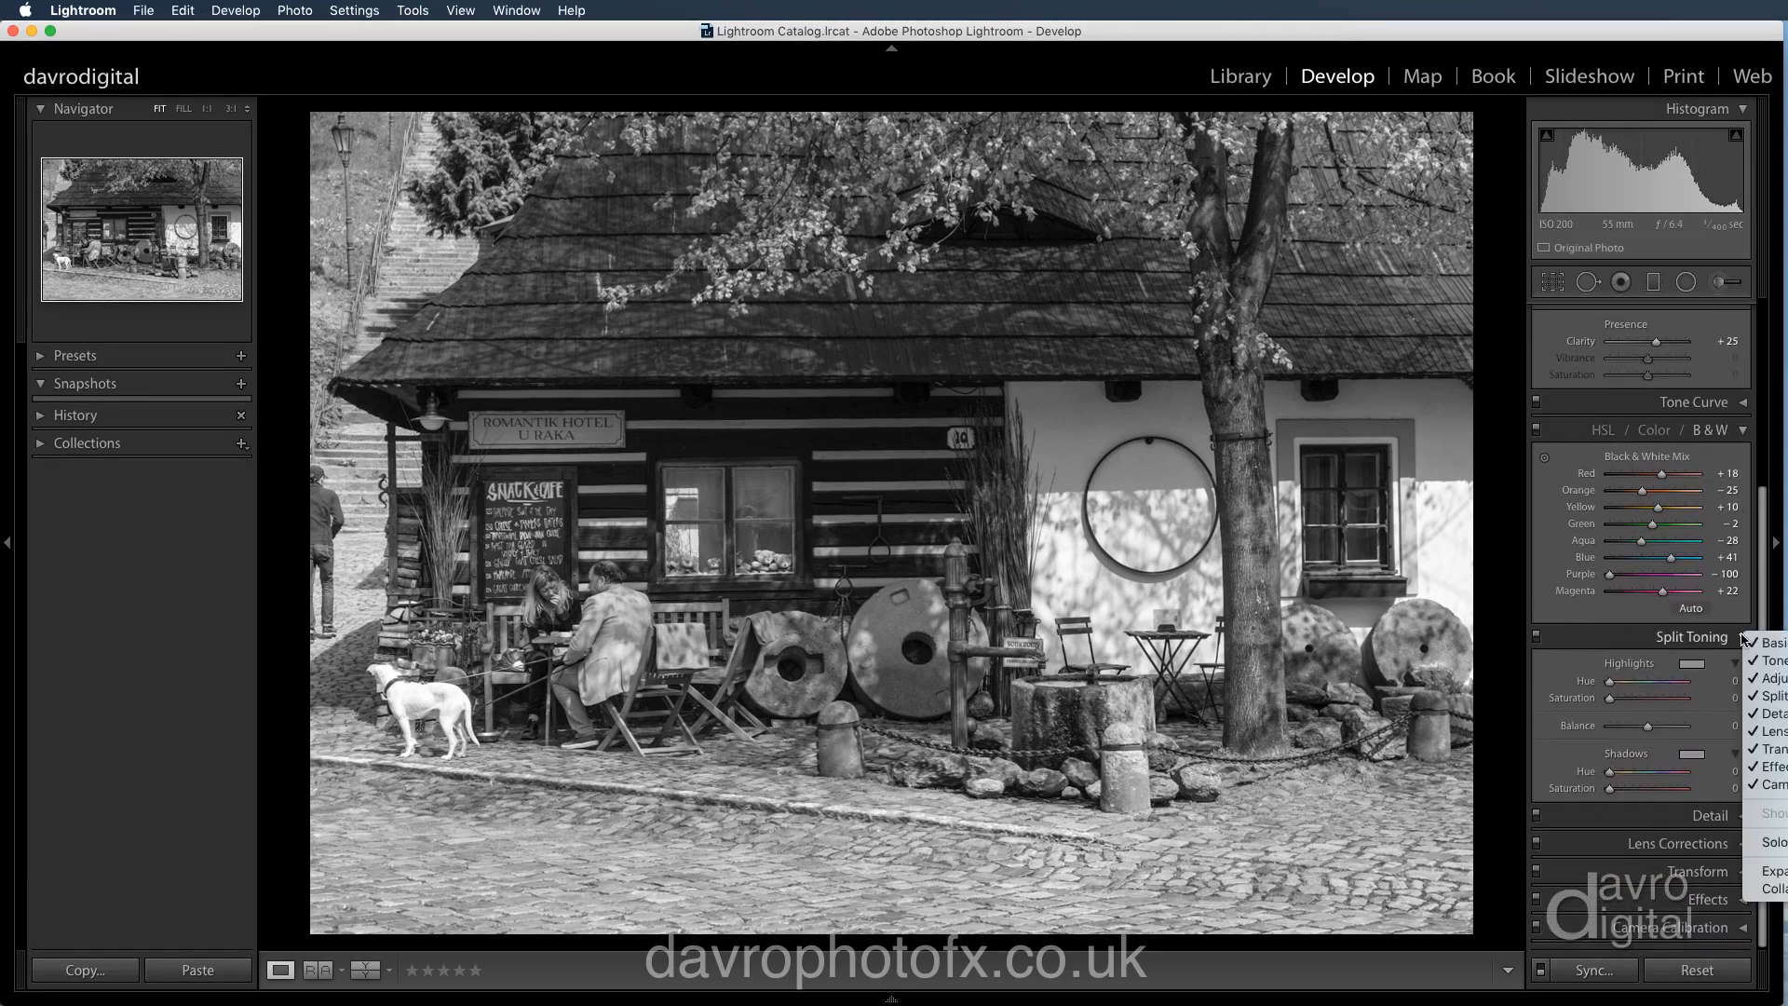
{"action": "left_click", "coordinate": [1774, 842]}
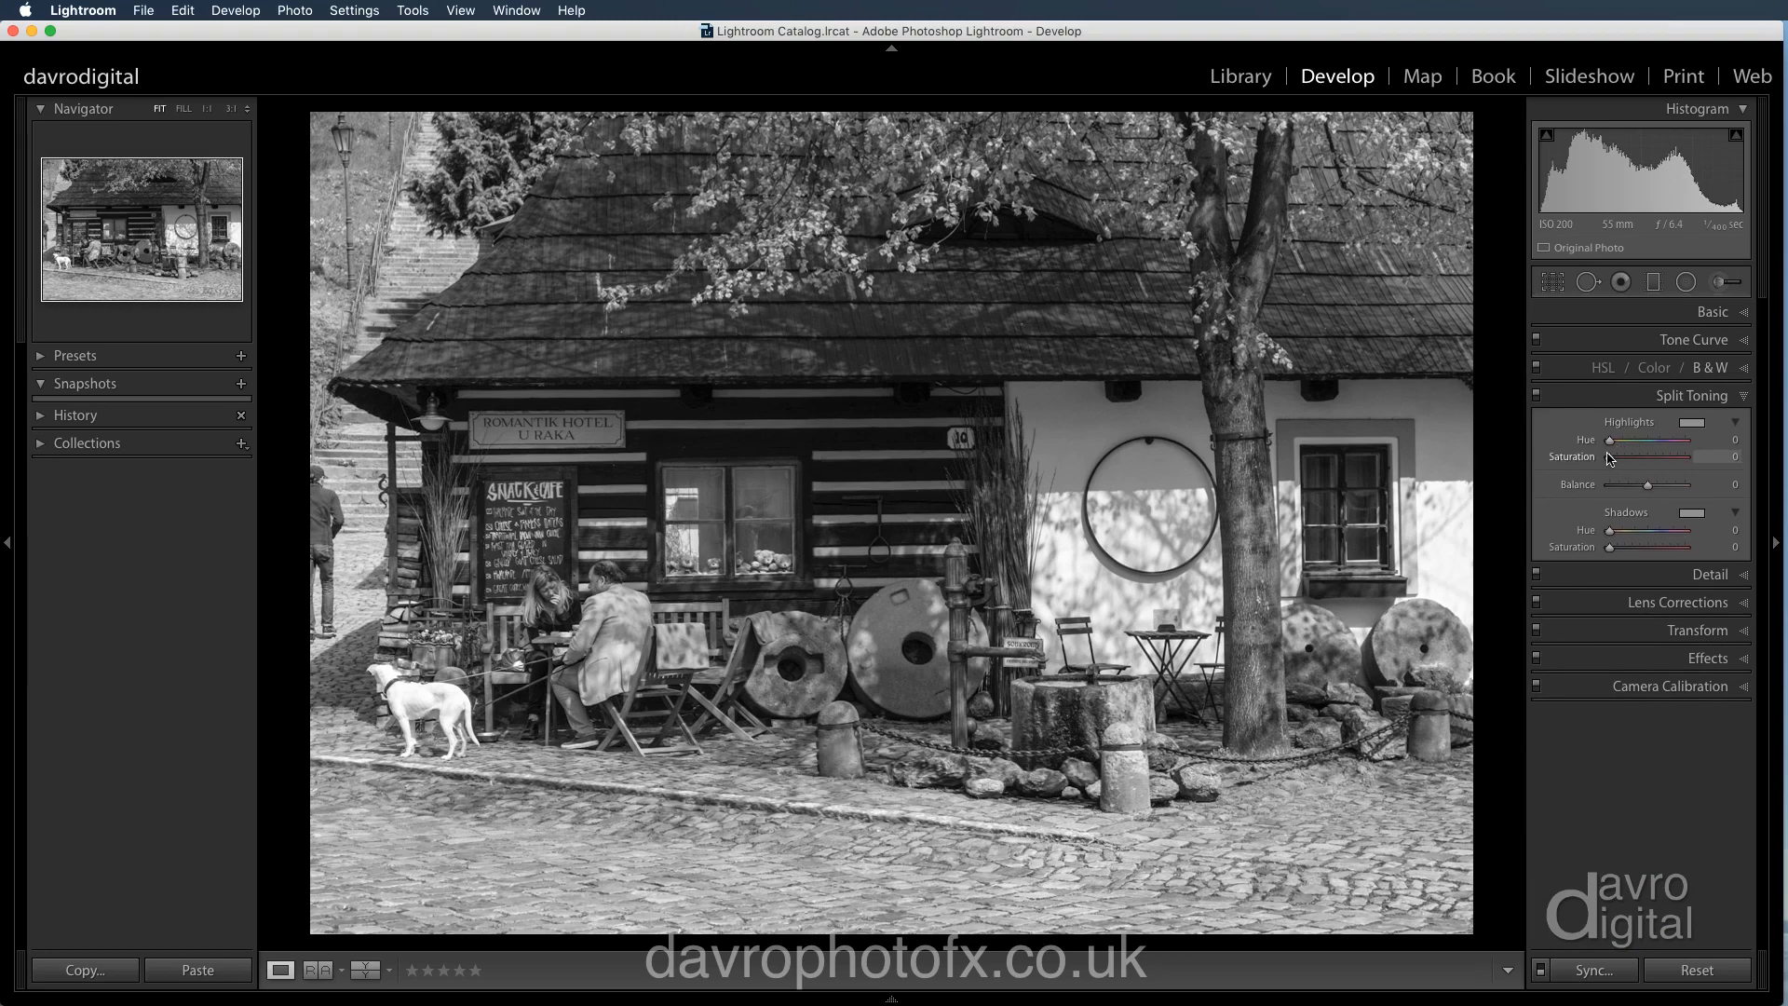
Tone the highlights in Split Toning with a saturation of 35 and a hue of 50
{"action": "left_click", "coordinate": [1632, 464]}
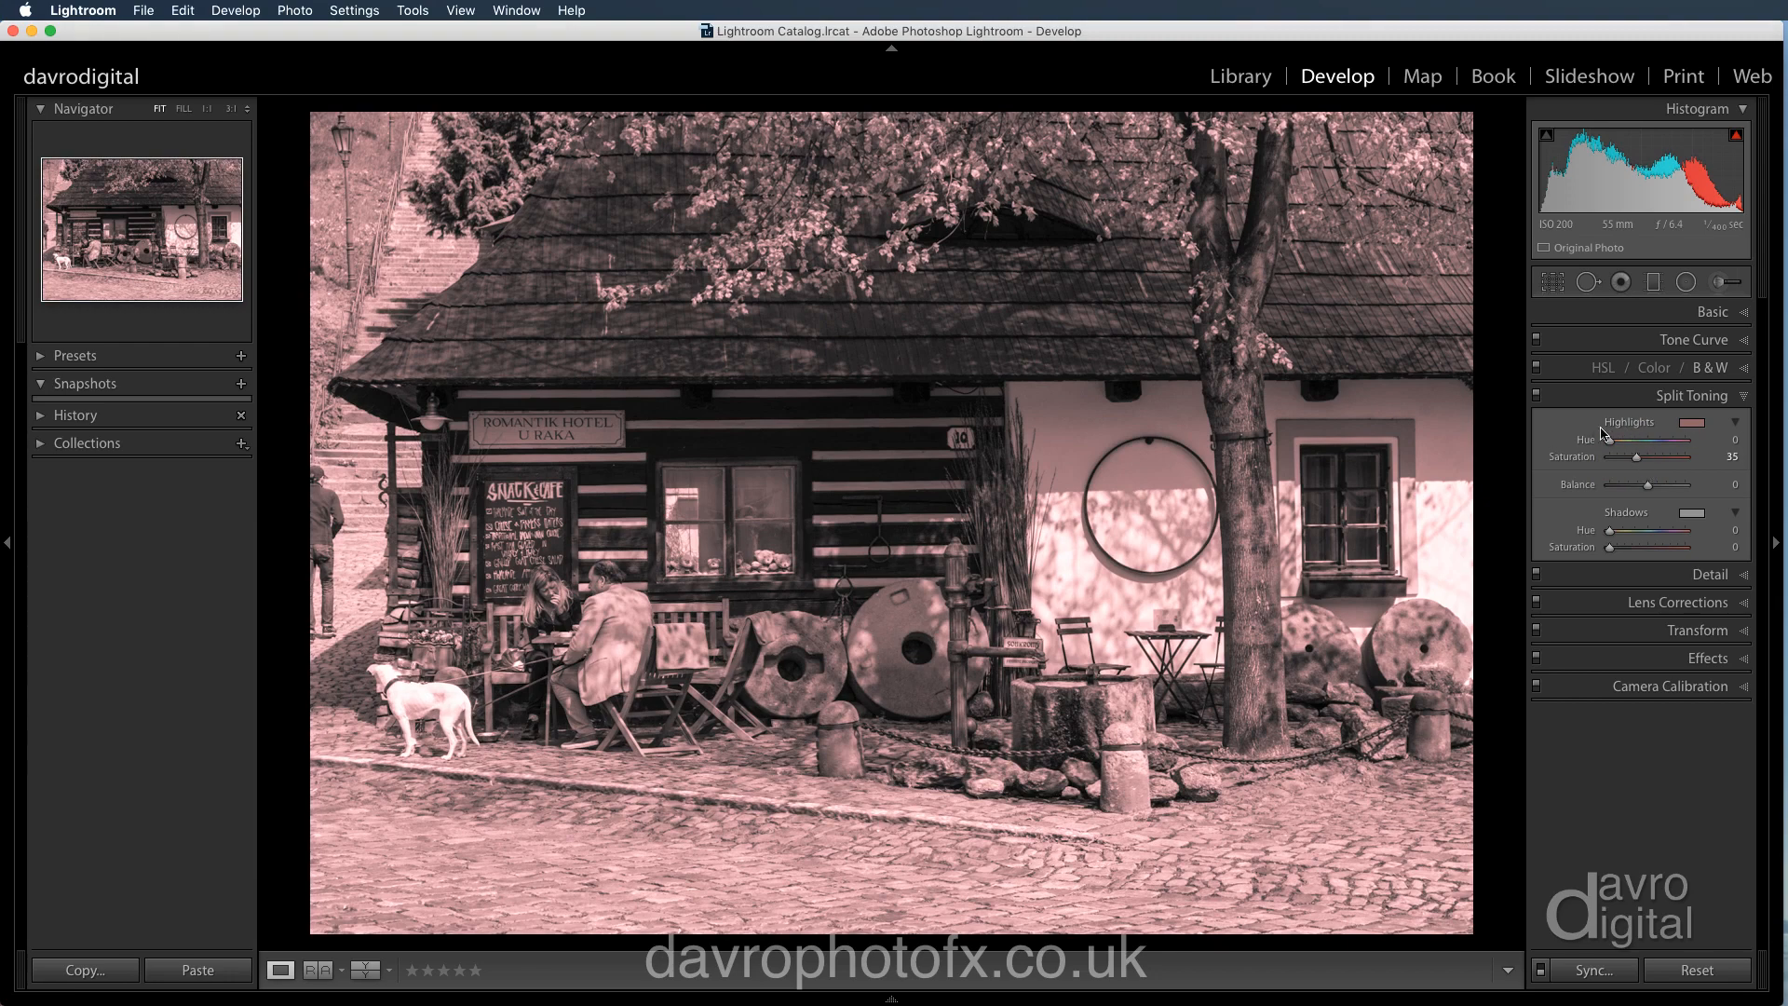
{"action": "left_click", "coordinate": [1695, 426]}
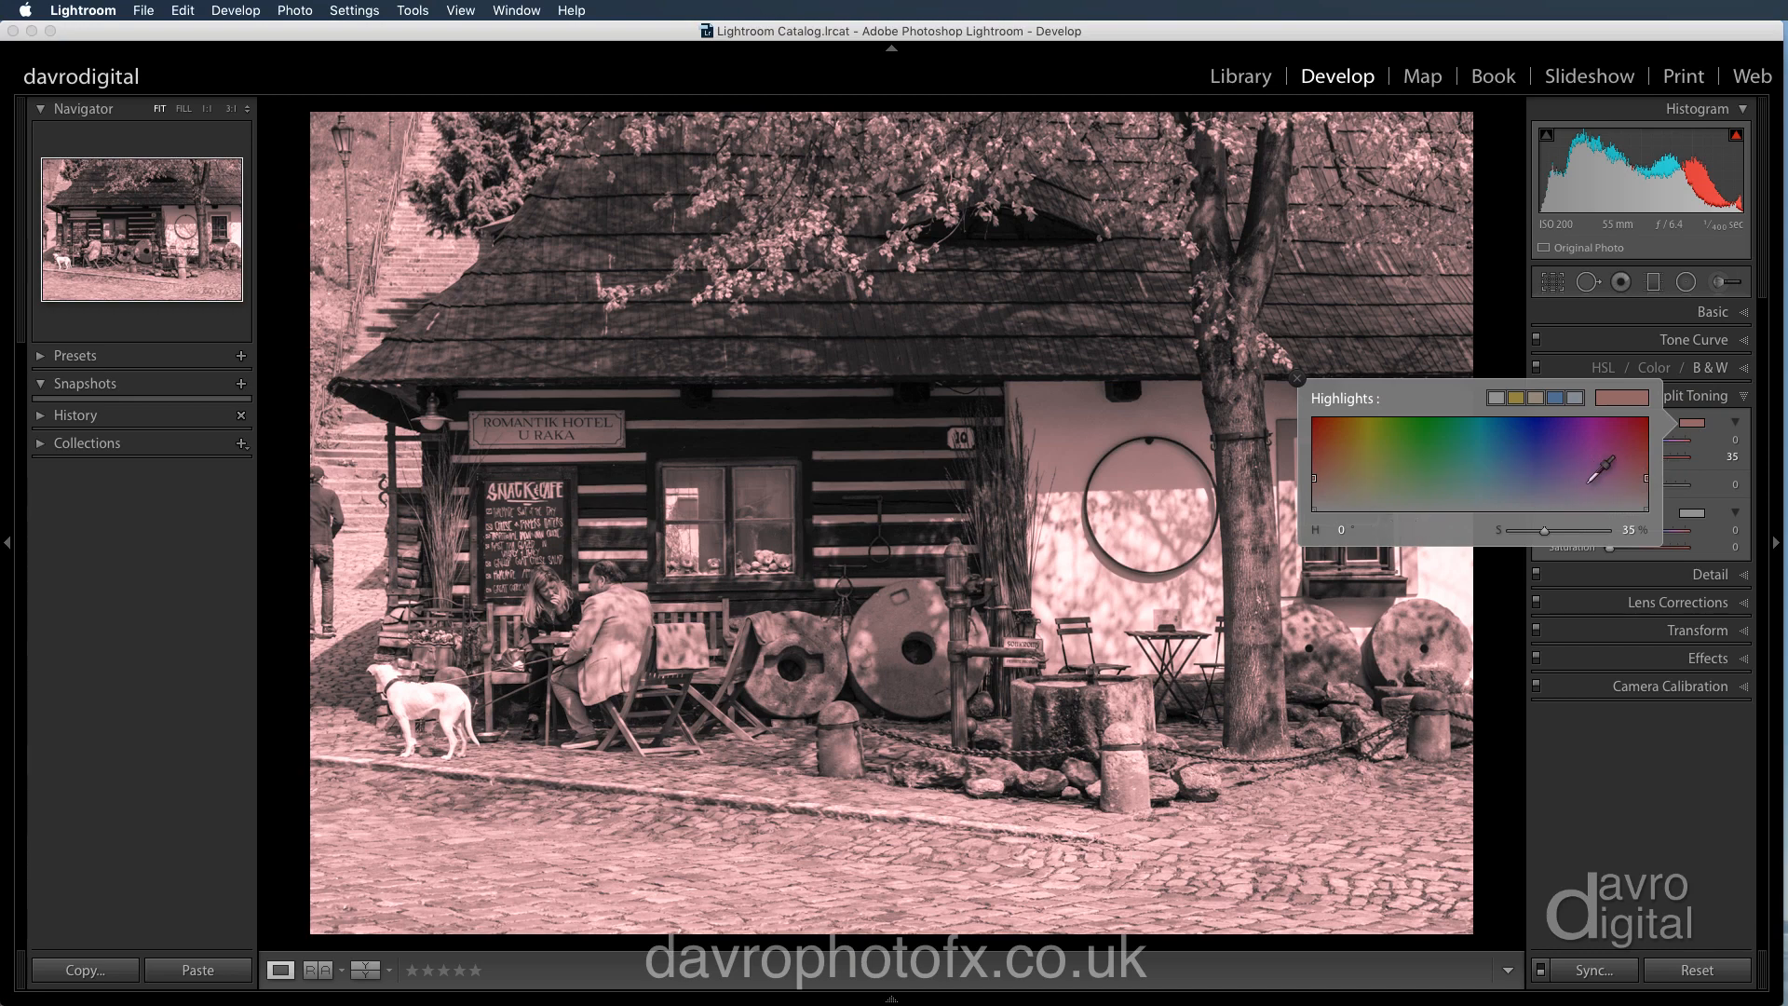
{"action": "left_click", "coordinate": [1296, 378]}
{"action": "left_click", "coordinate": [1611, 444]}
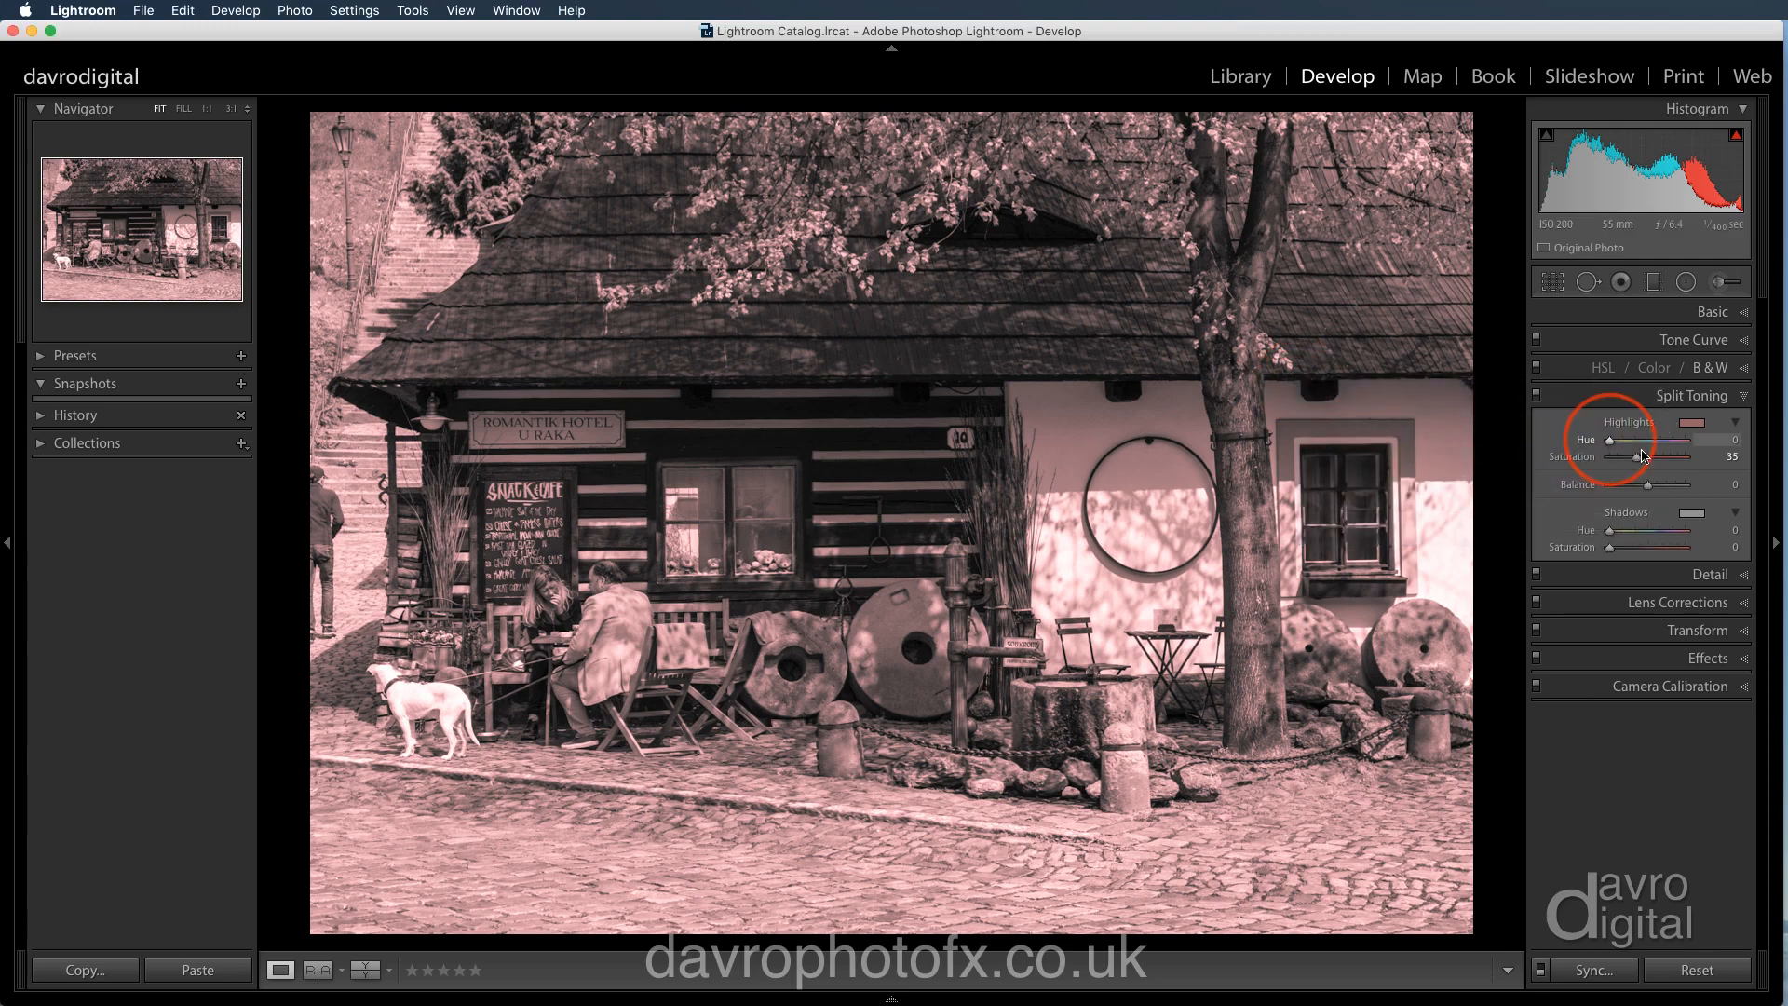
{"action": "left_click_drag", "start_coordinate": [1611, 444], "coordinate": [1690, 457]}
{"action": "left_click_drag", "start_coordinate": [1693, 456], "coordinate": [1622, 455]}
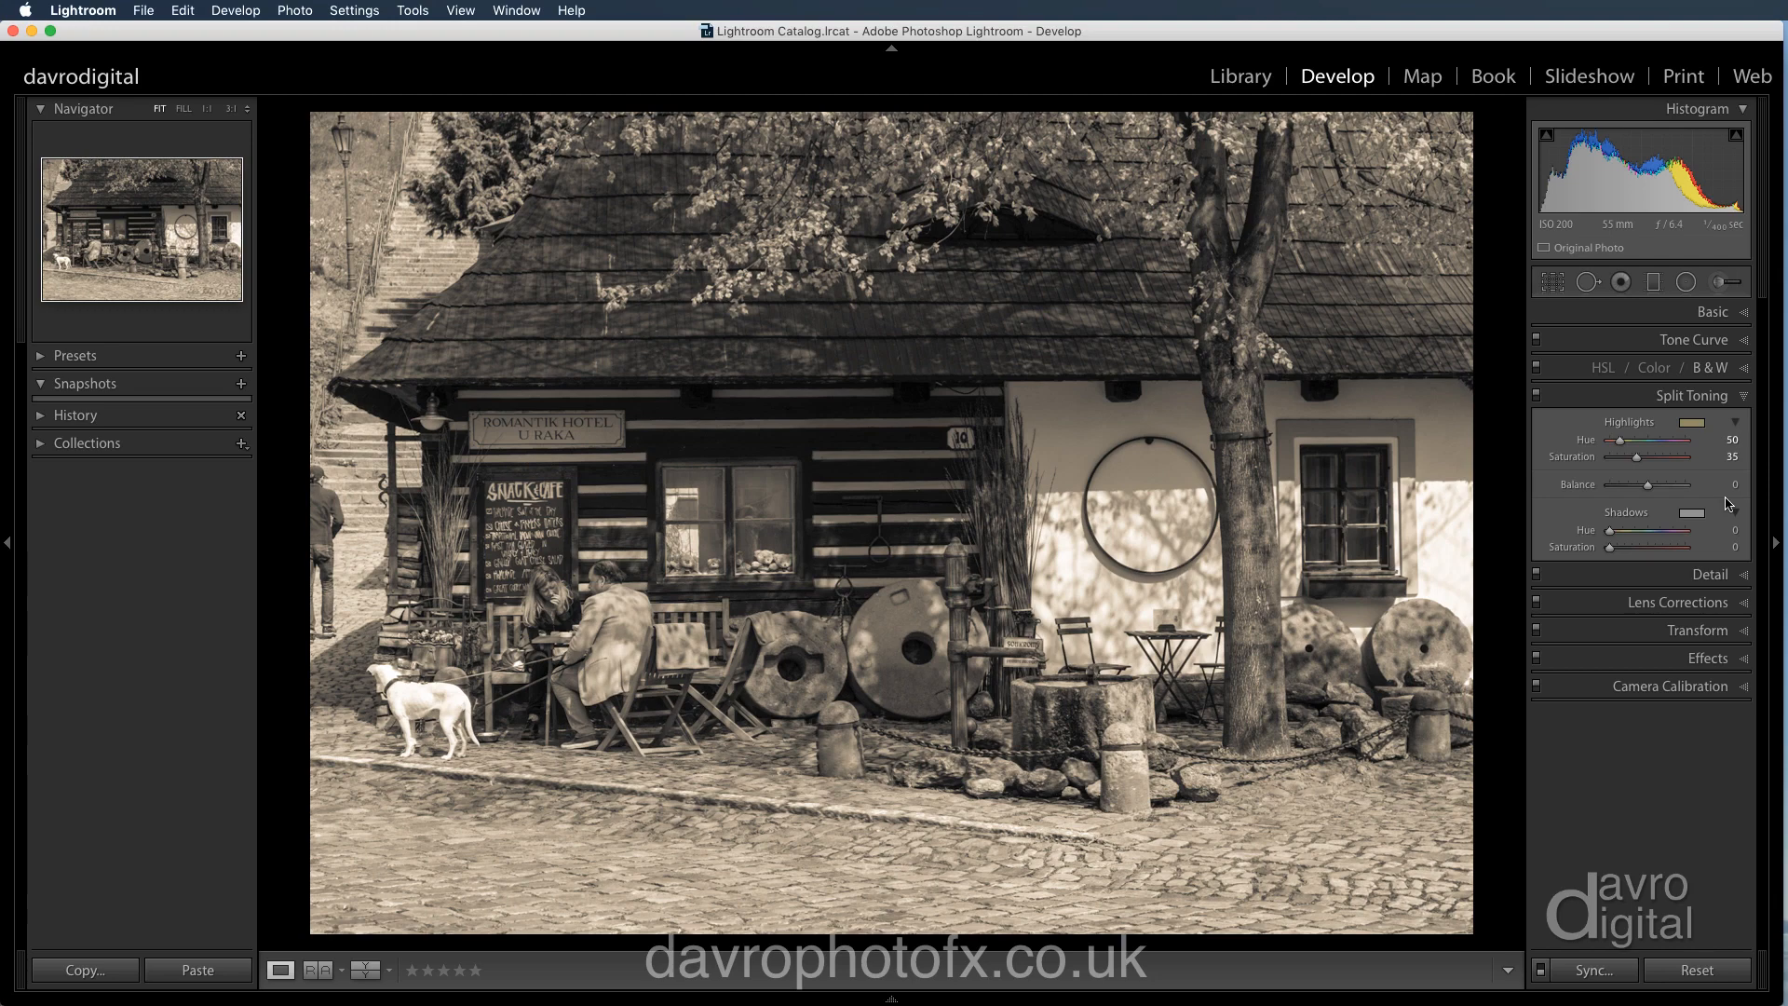
Reset the highlight saturation and tone the shadows with a hue of 50 and a saturation of 35
{"action": "double_click", "coordinate": [1638, 460]}
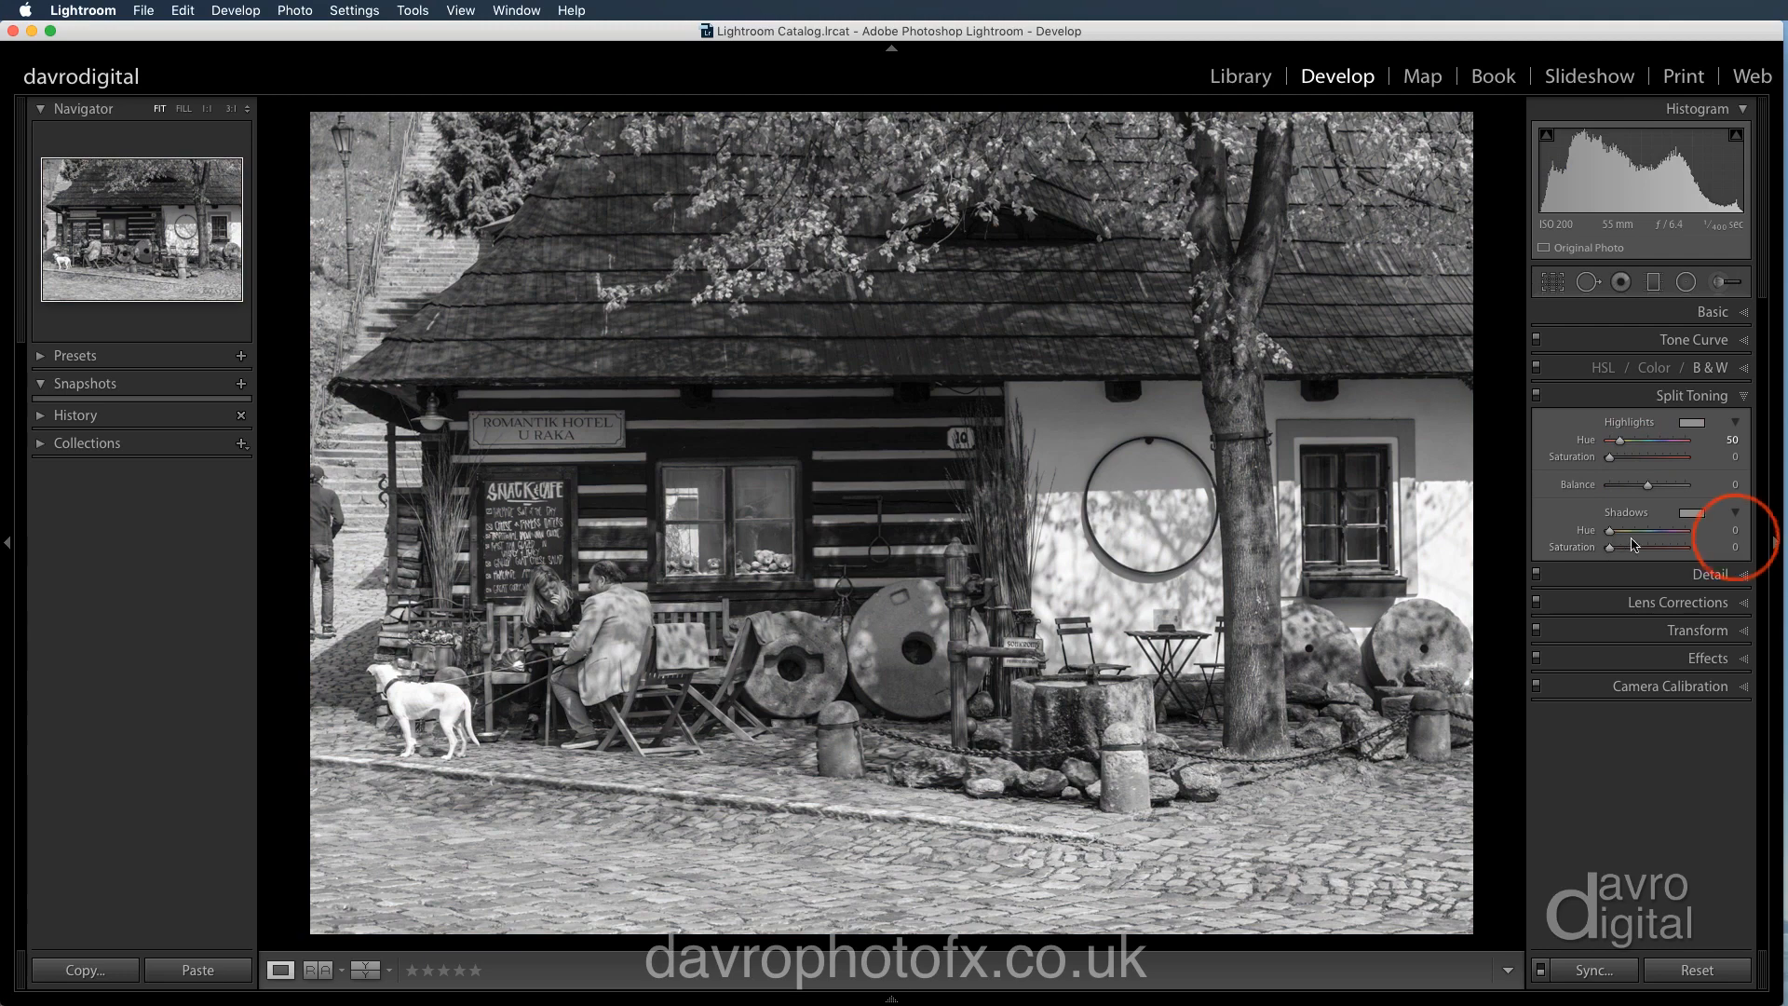
{"action": "left_click", "coordinate": [1736, 533]}
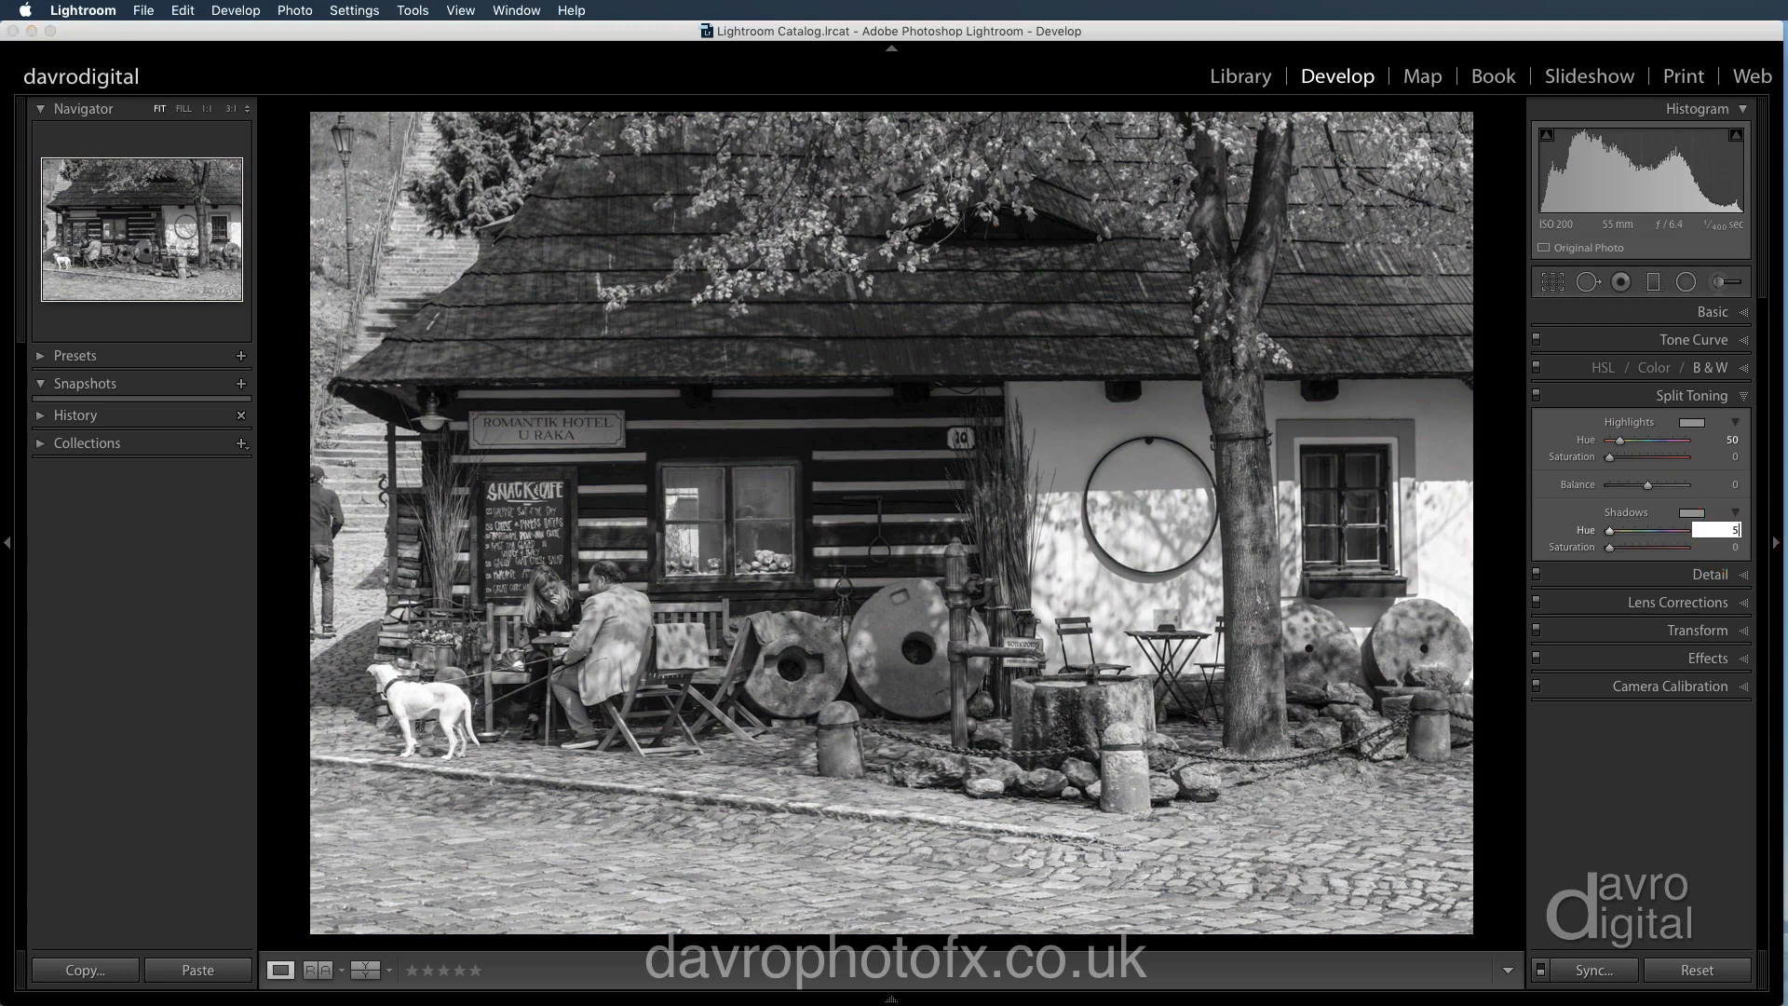
{"action": "key", "text": "Tab"}
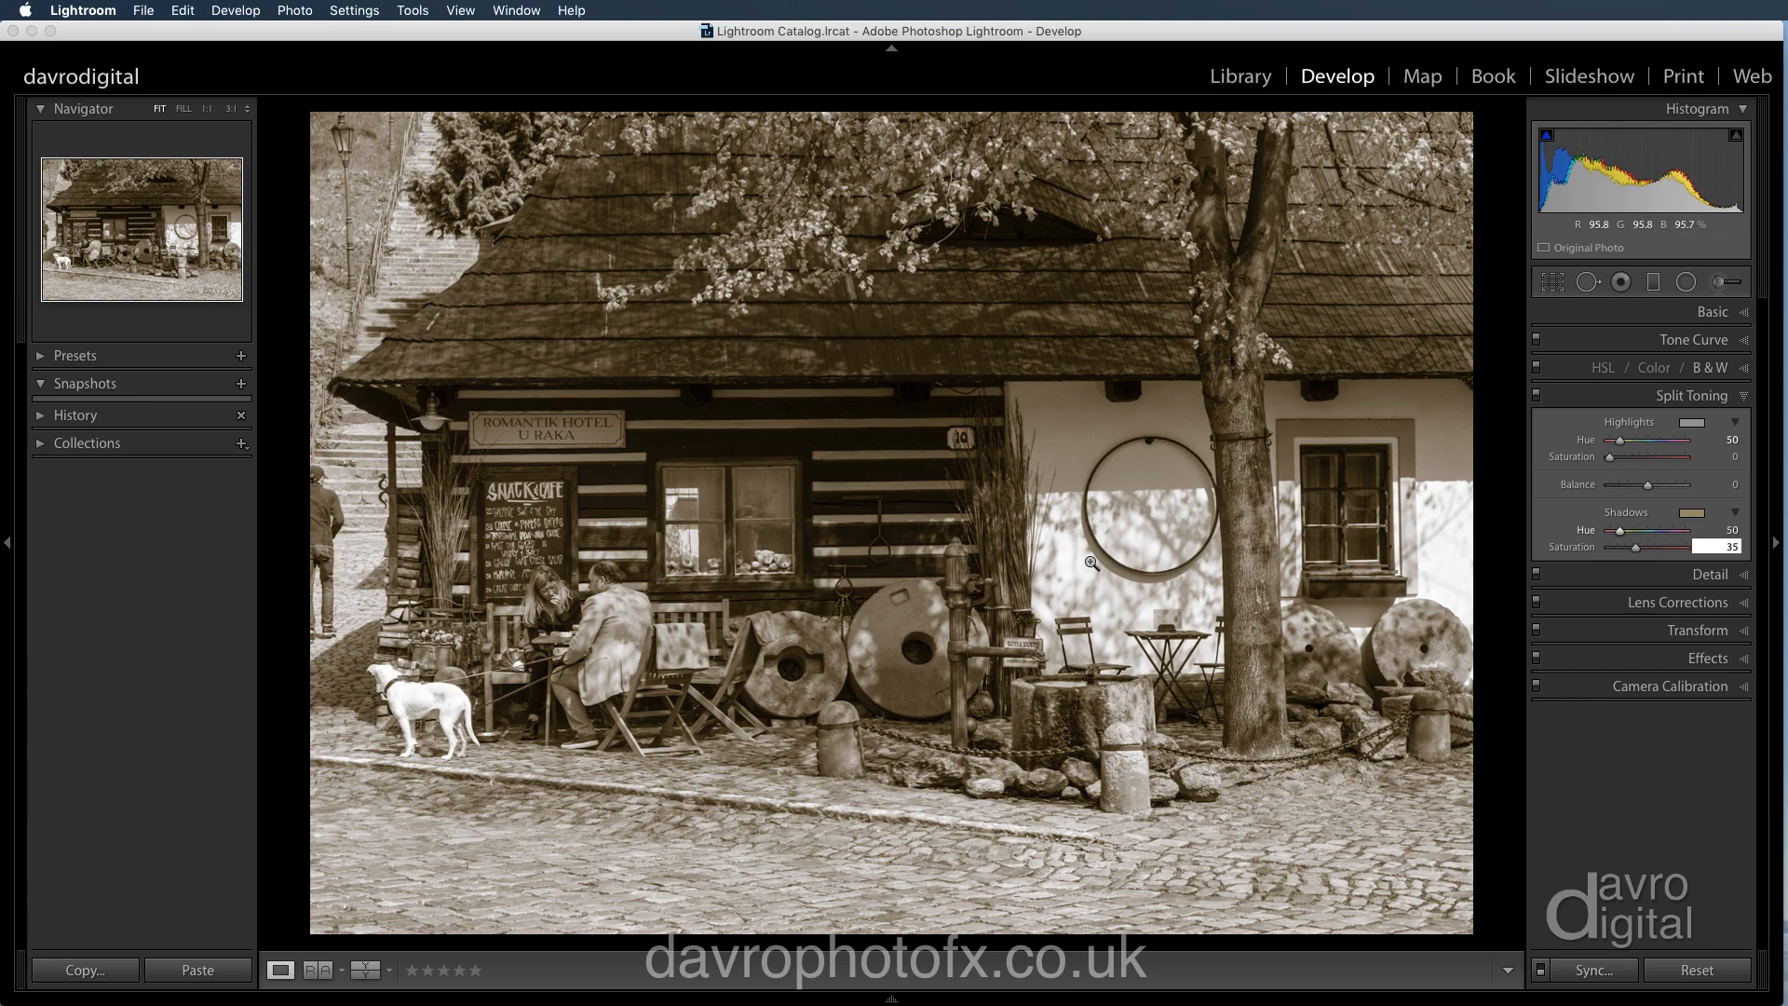
{"action": "left_click", "coordinate": [1636, 547]}
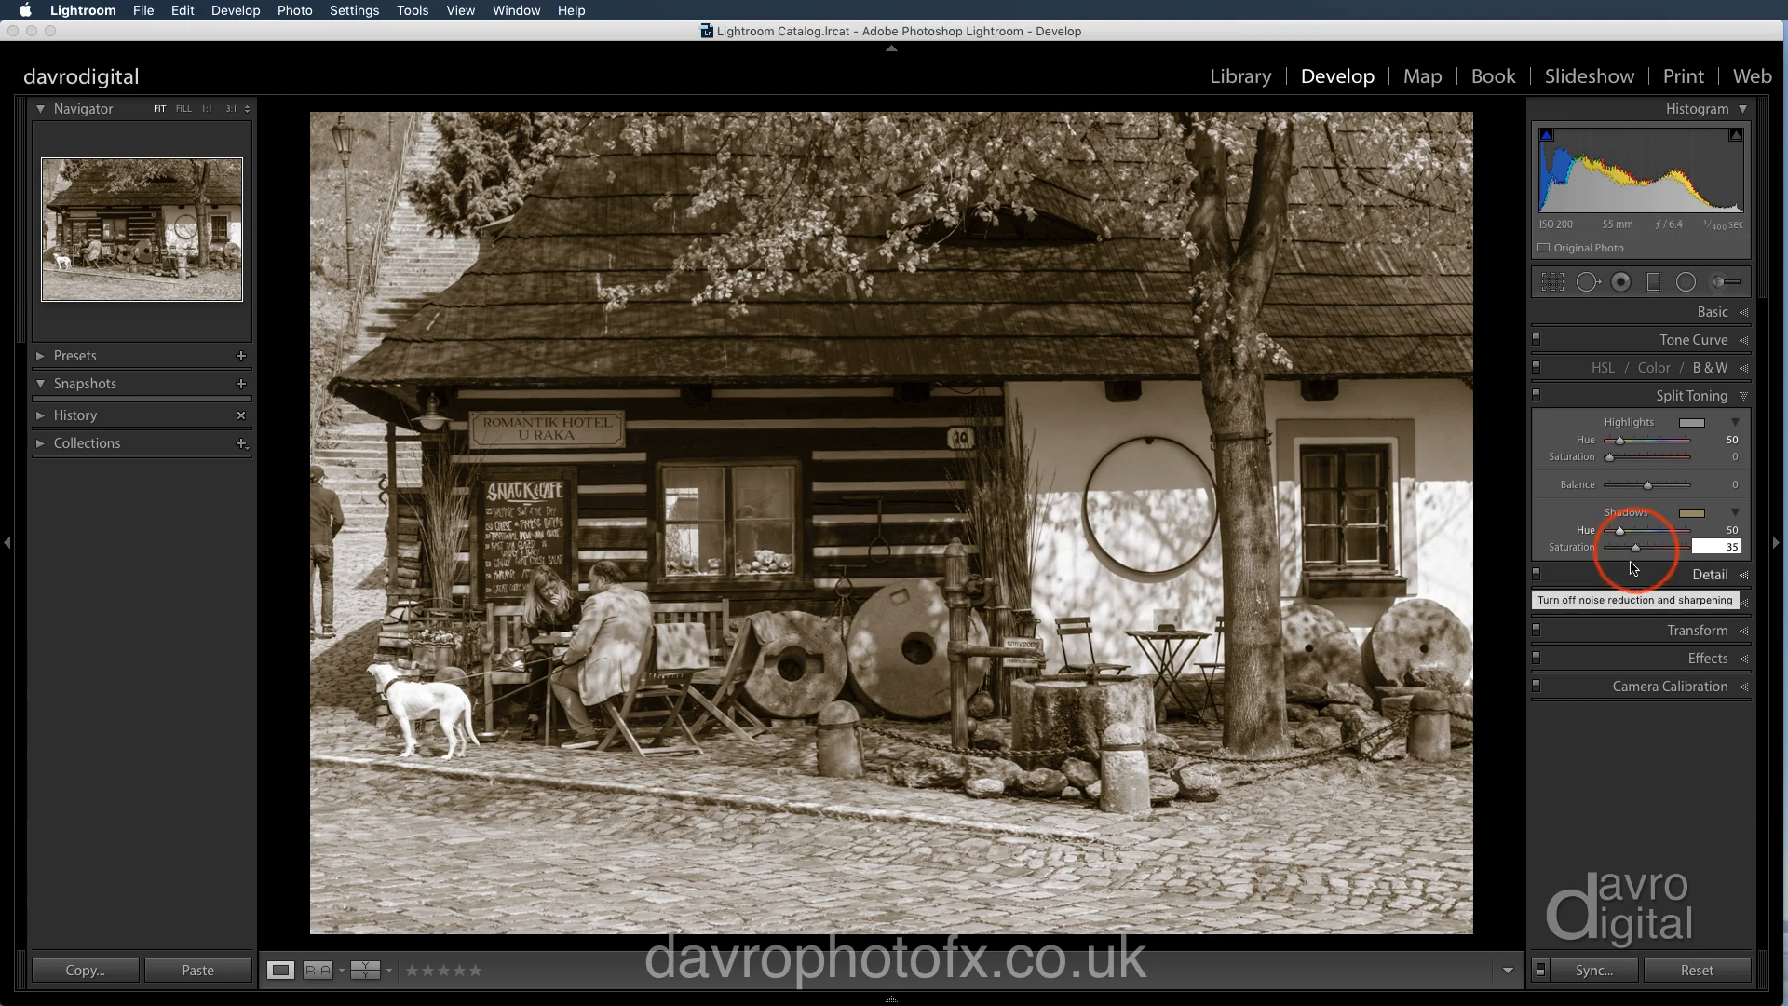
{"action": "mouse_move", "coordinate": [1637, 550]}
{"action": "left_mouse_down"}
{"action": "mouse_move", "coordinate": [1652, 556]}
{"action": "mouse_move", "coordinate": [1627, 556]}
{"action": "left_mouse_up"}
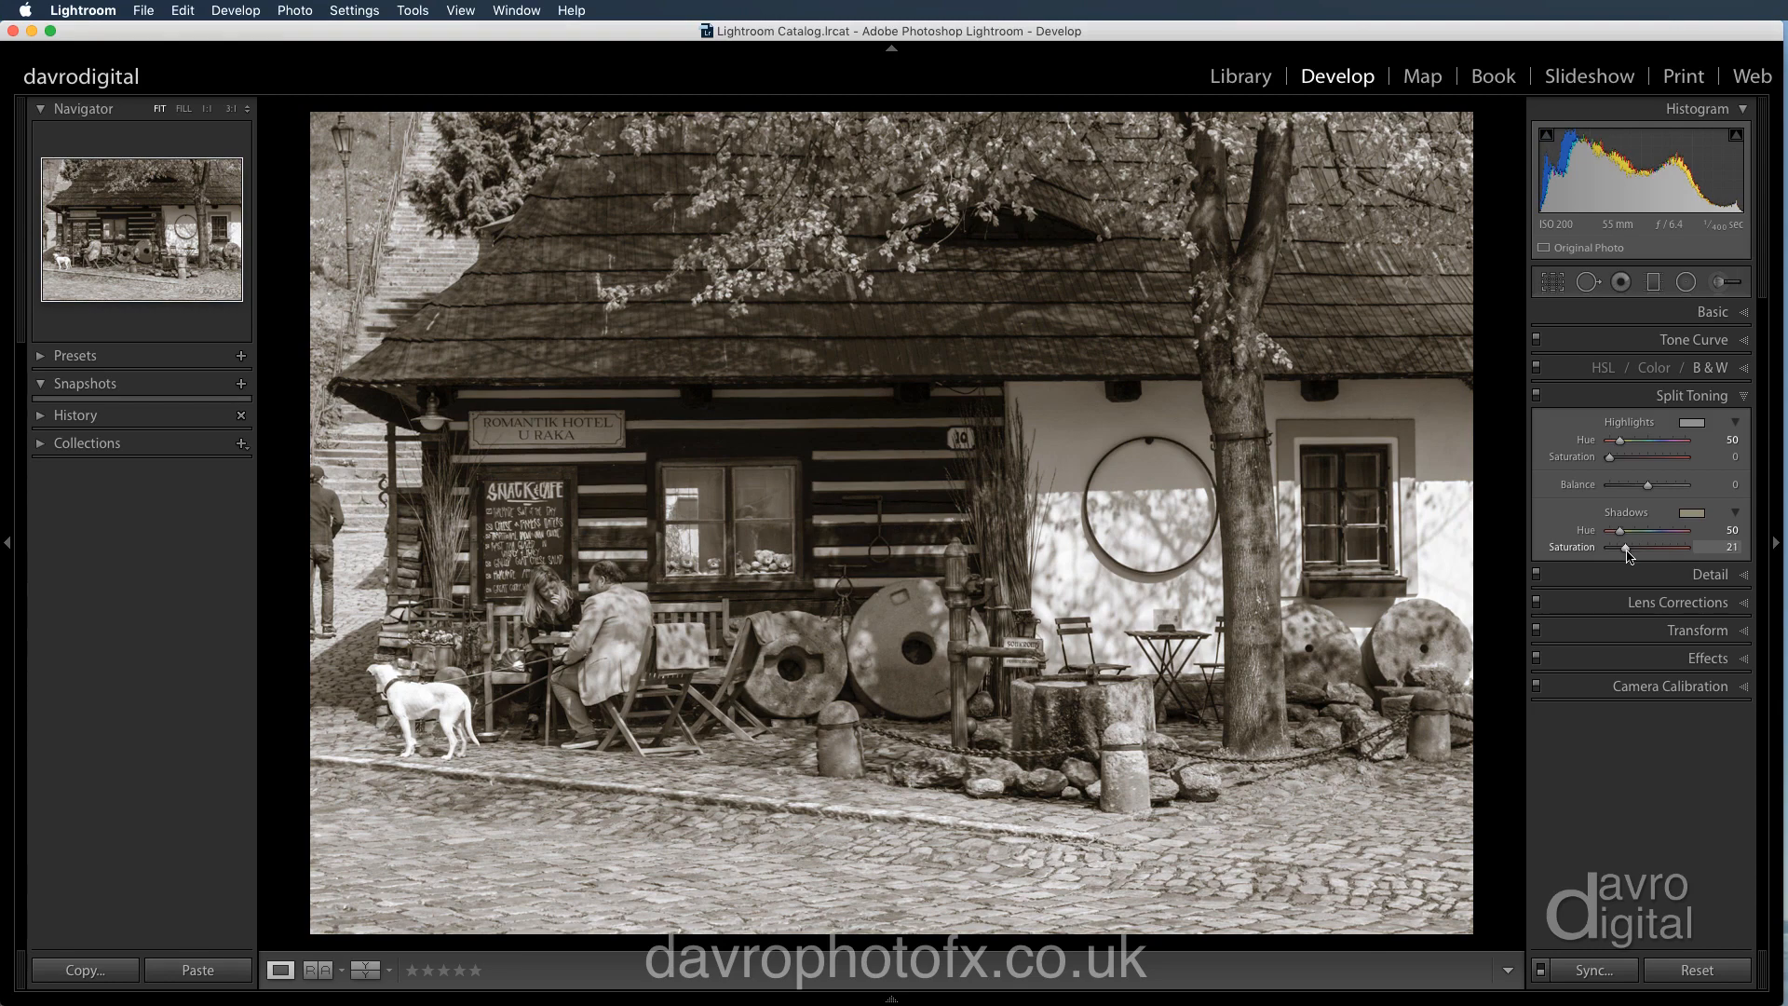
{"action": "left_click_drag", "start_coordinate": [1626, 556], "coordinate": [1641, 555]}
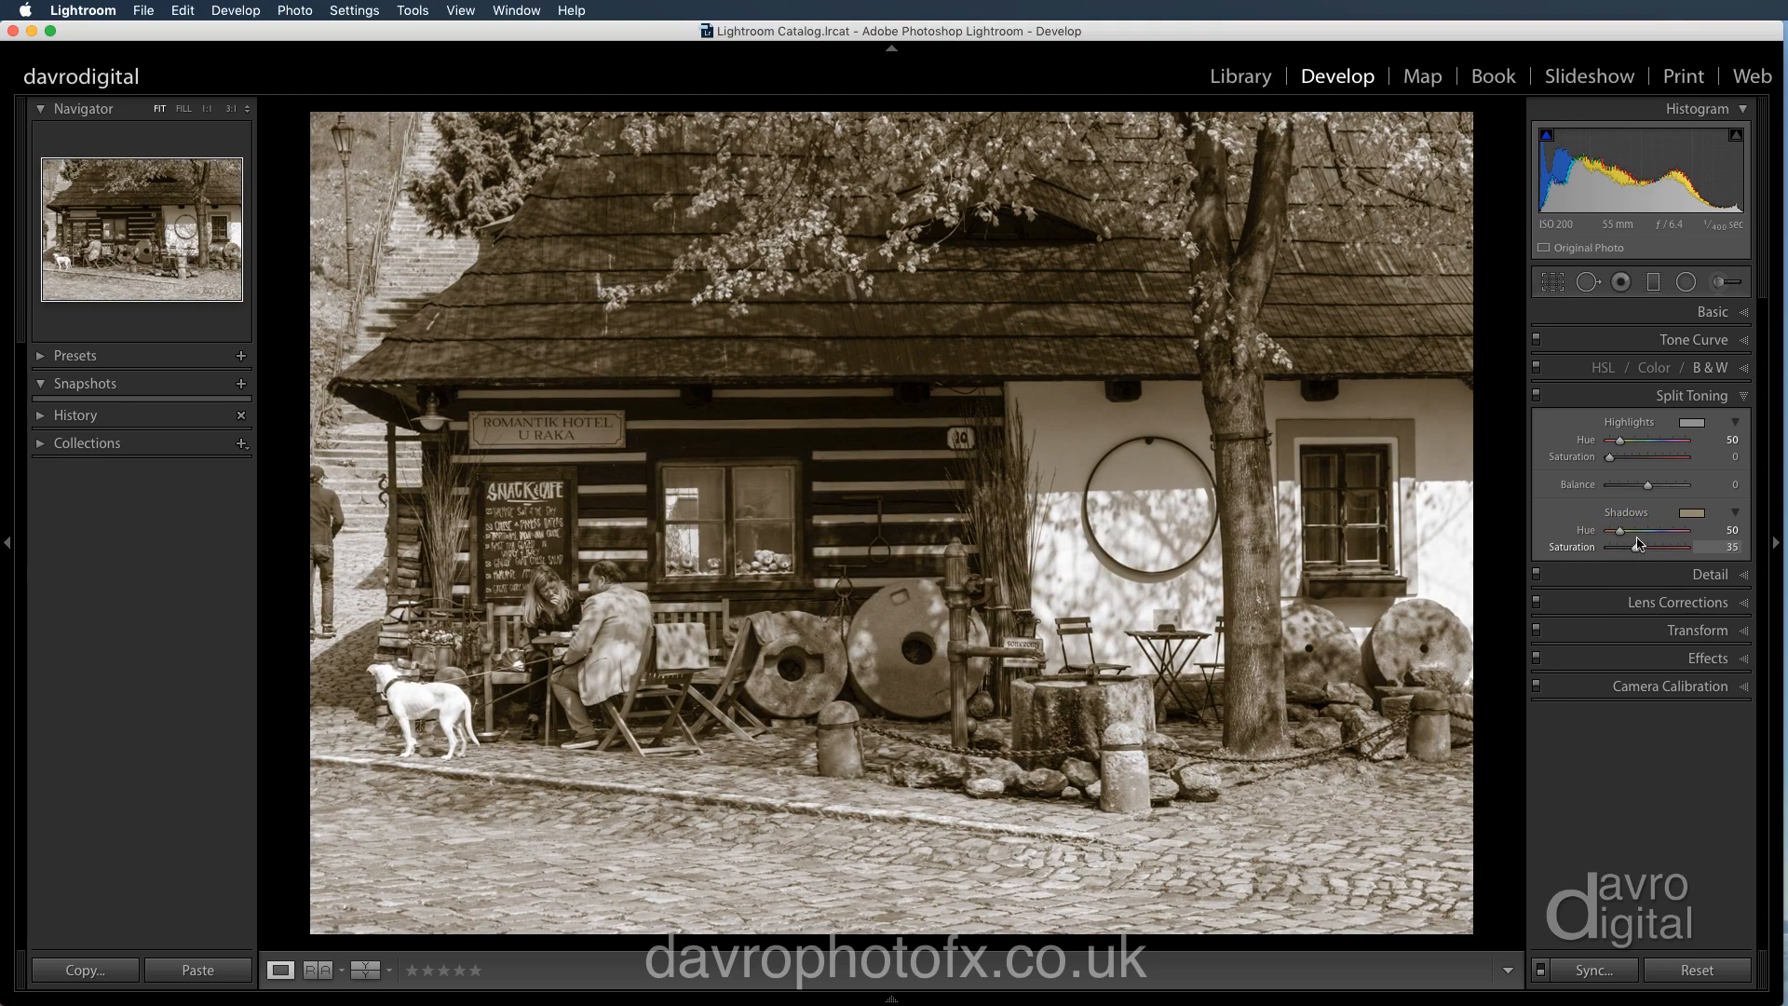
Set the highlight saturation to 35, the shadow hue to 101 and the balance to +62 in Split Toning
{"action": "left_click", "coordinate": [1632, 457]}
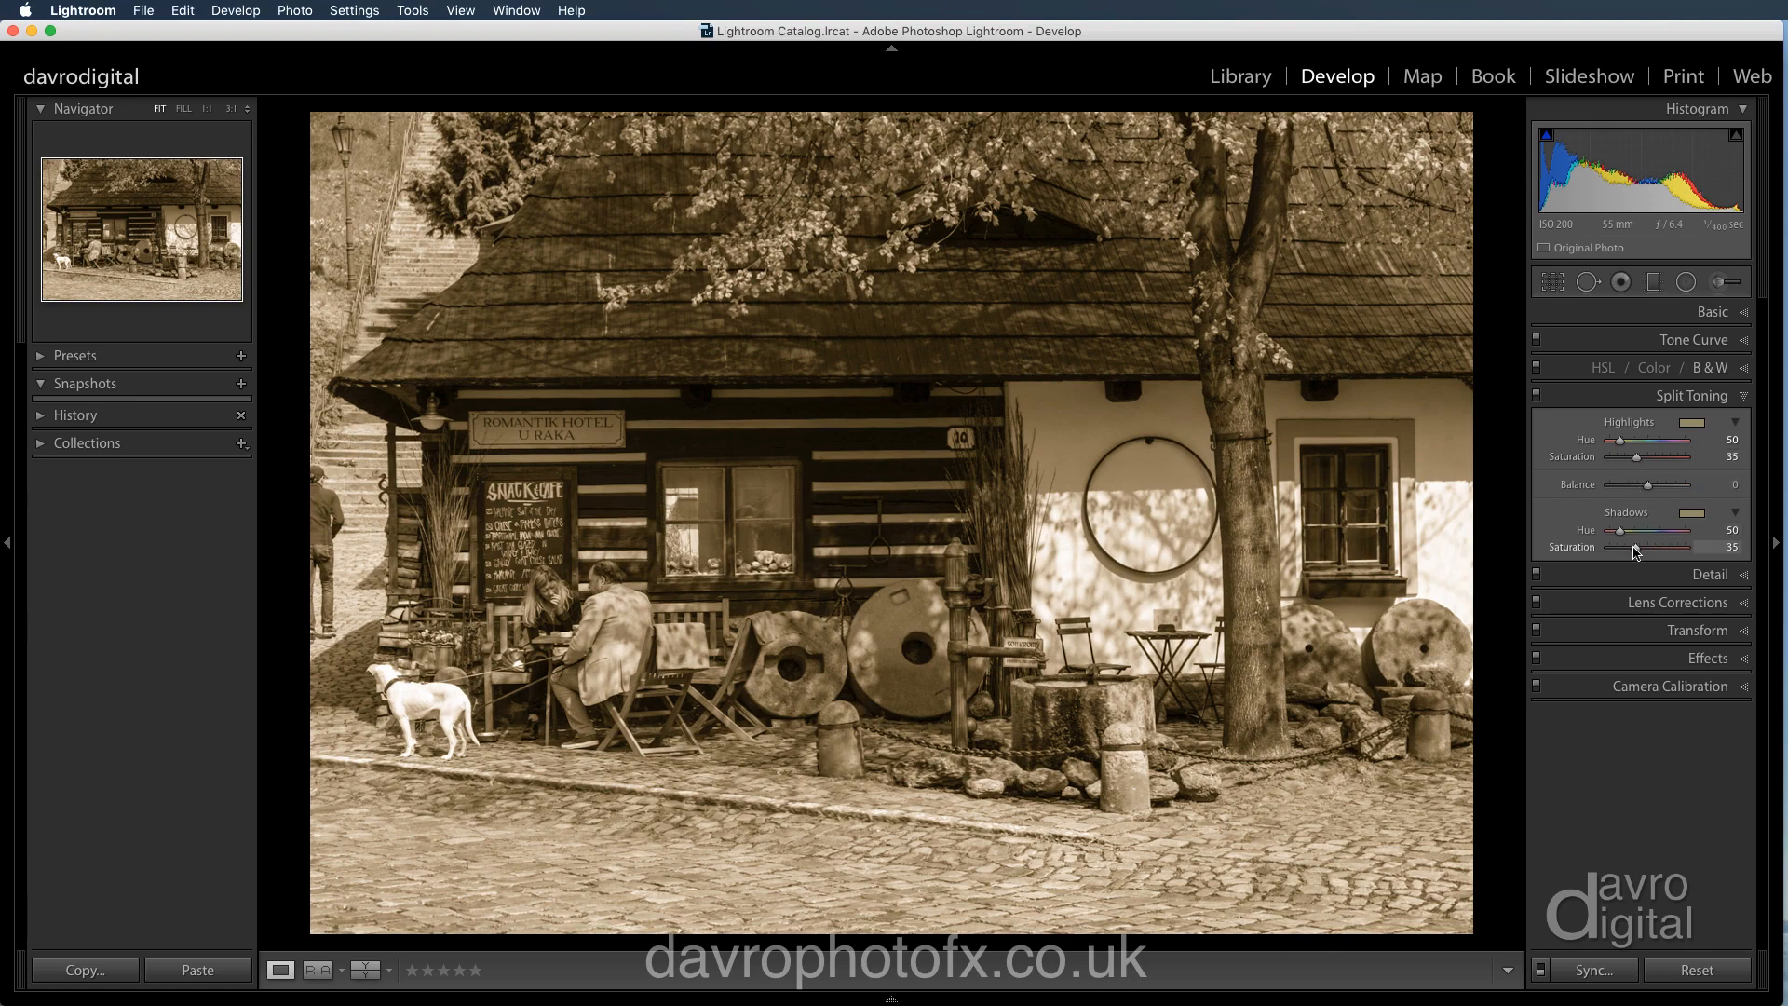
{"action": "left_click_drag", "start_coordinate": [1619, 530], "coordinate": [1635, 537]}
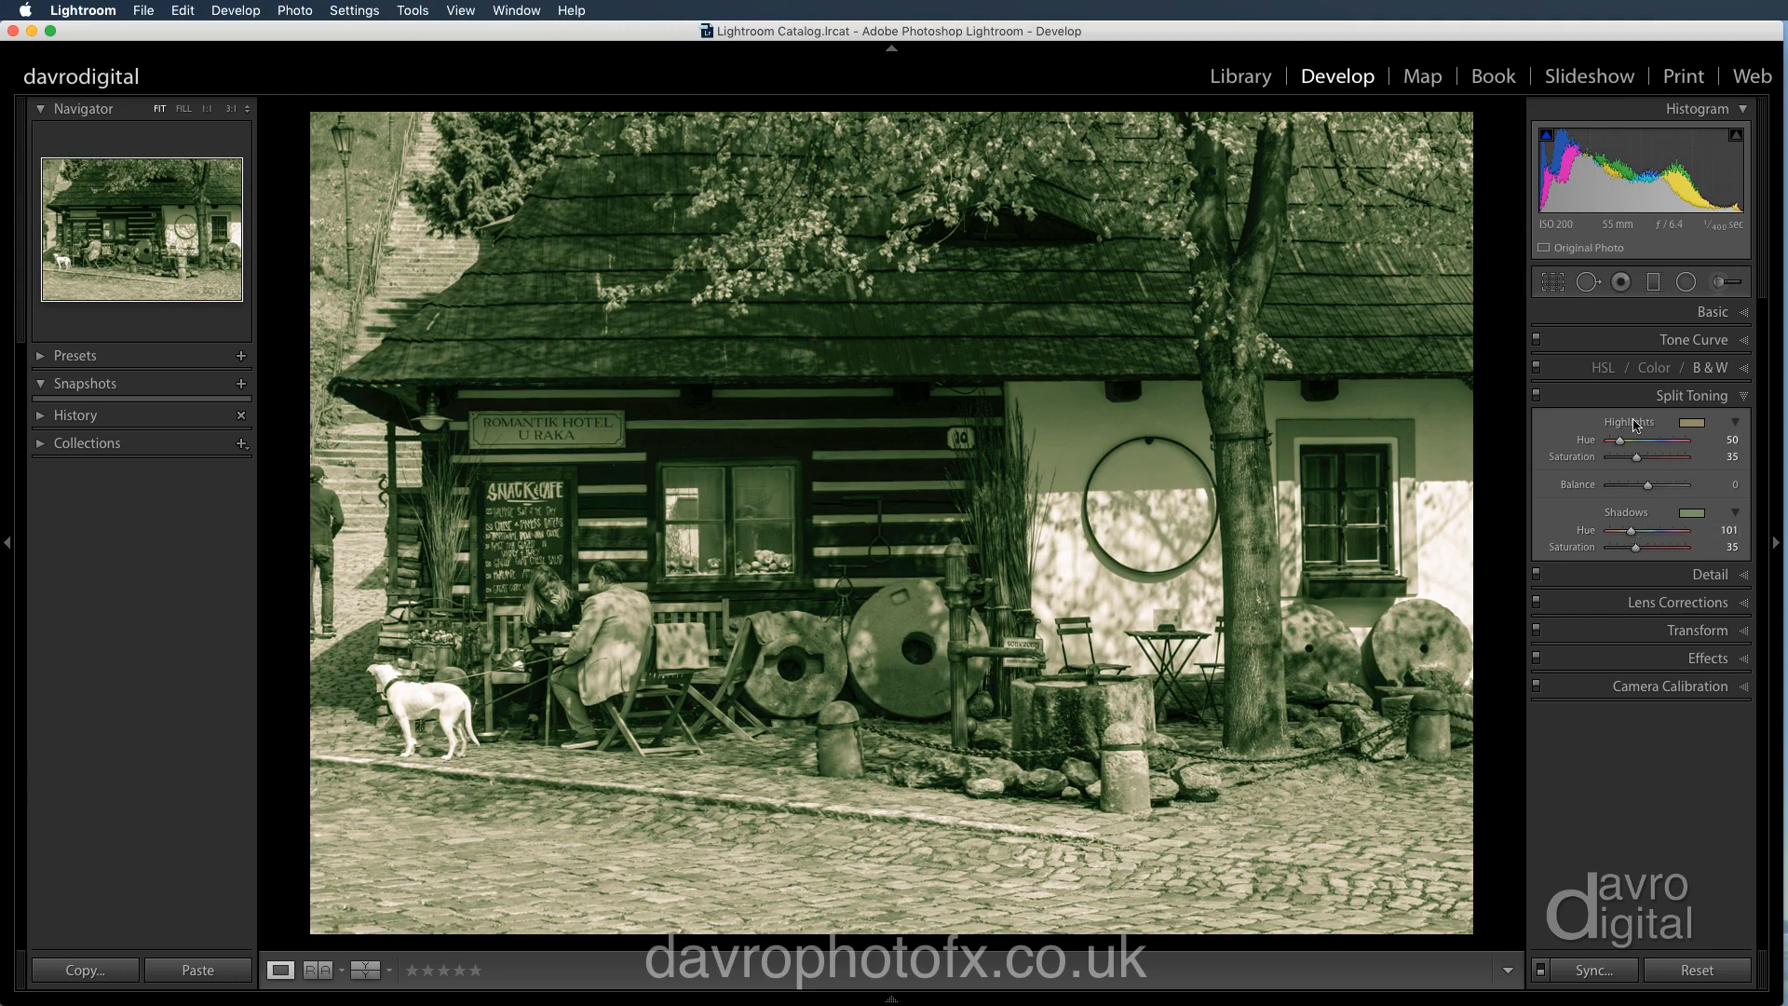
{"action": "left_click", "coordinate": [1648, 486]}
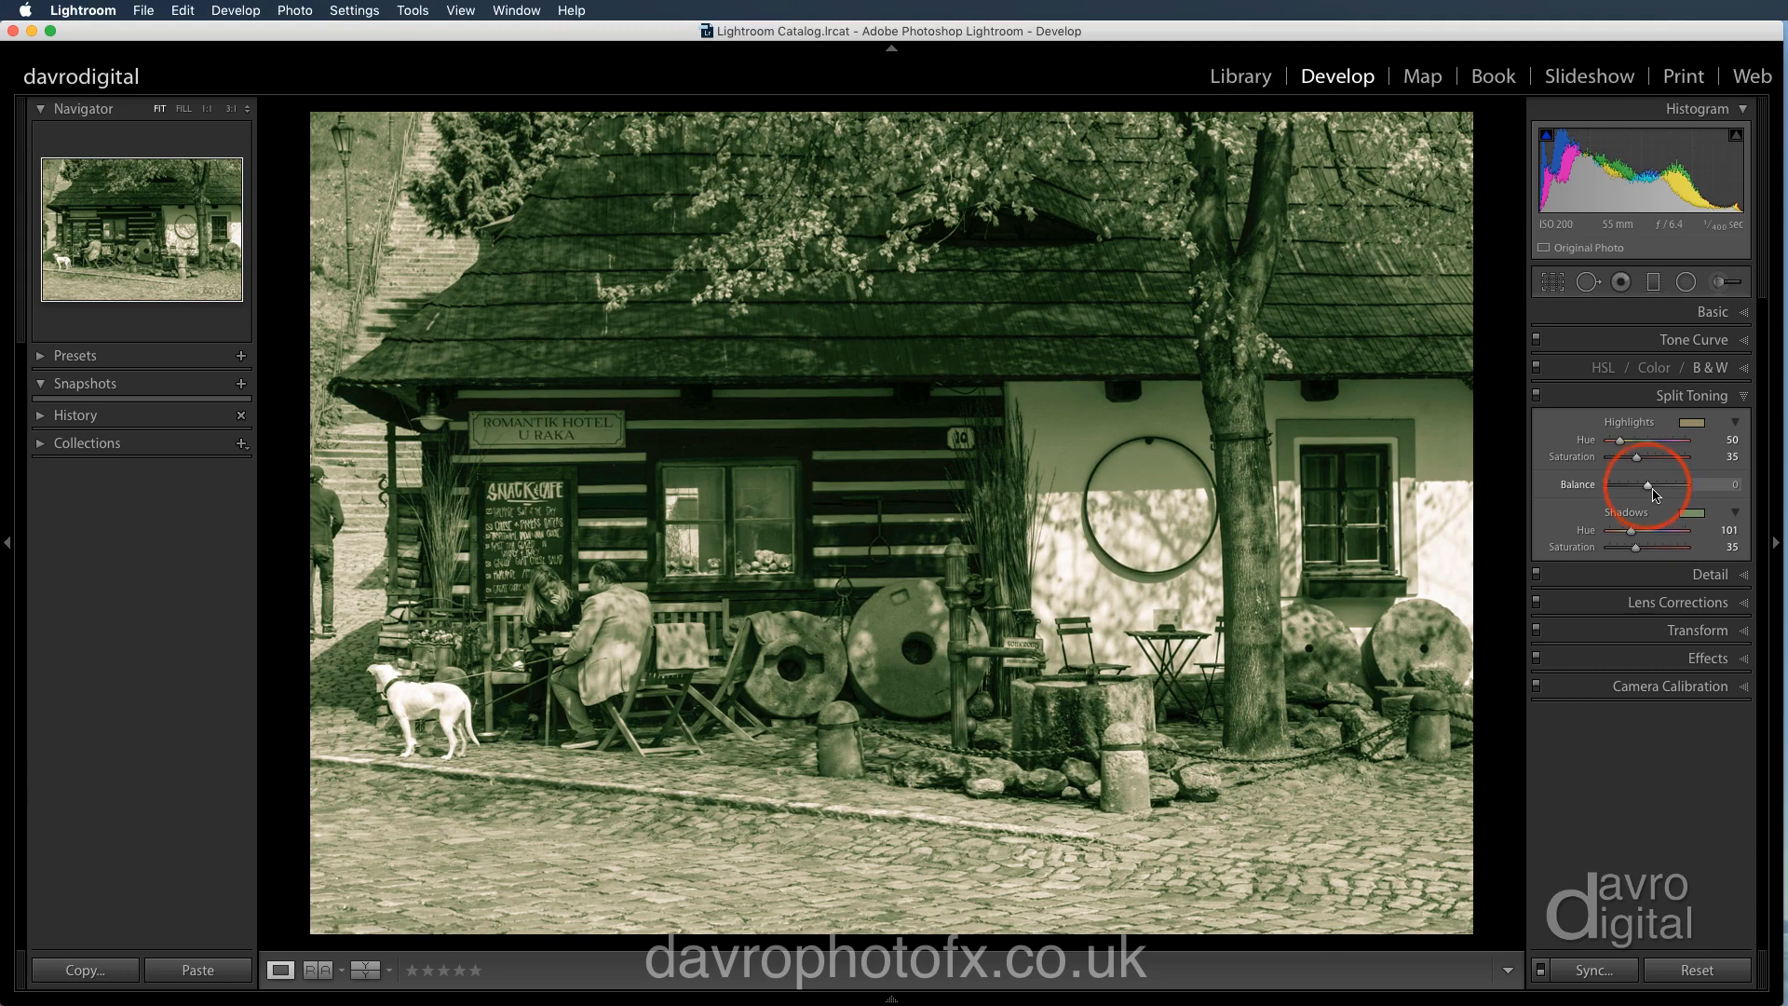
{"action": "mouse_move", "coordinate": [1649, 490]}
{"action": "left_mouse_down"}
{"action": "mouse_move", "coordinate": [1629, 490]}
{"action": "mouse_move", "coordinate": [1671, 492]}
{"action": "left_mouse_up"}
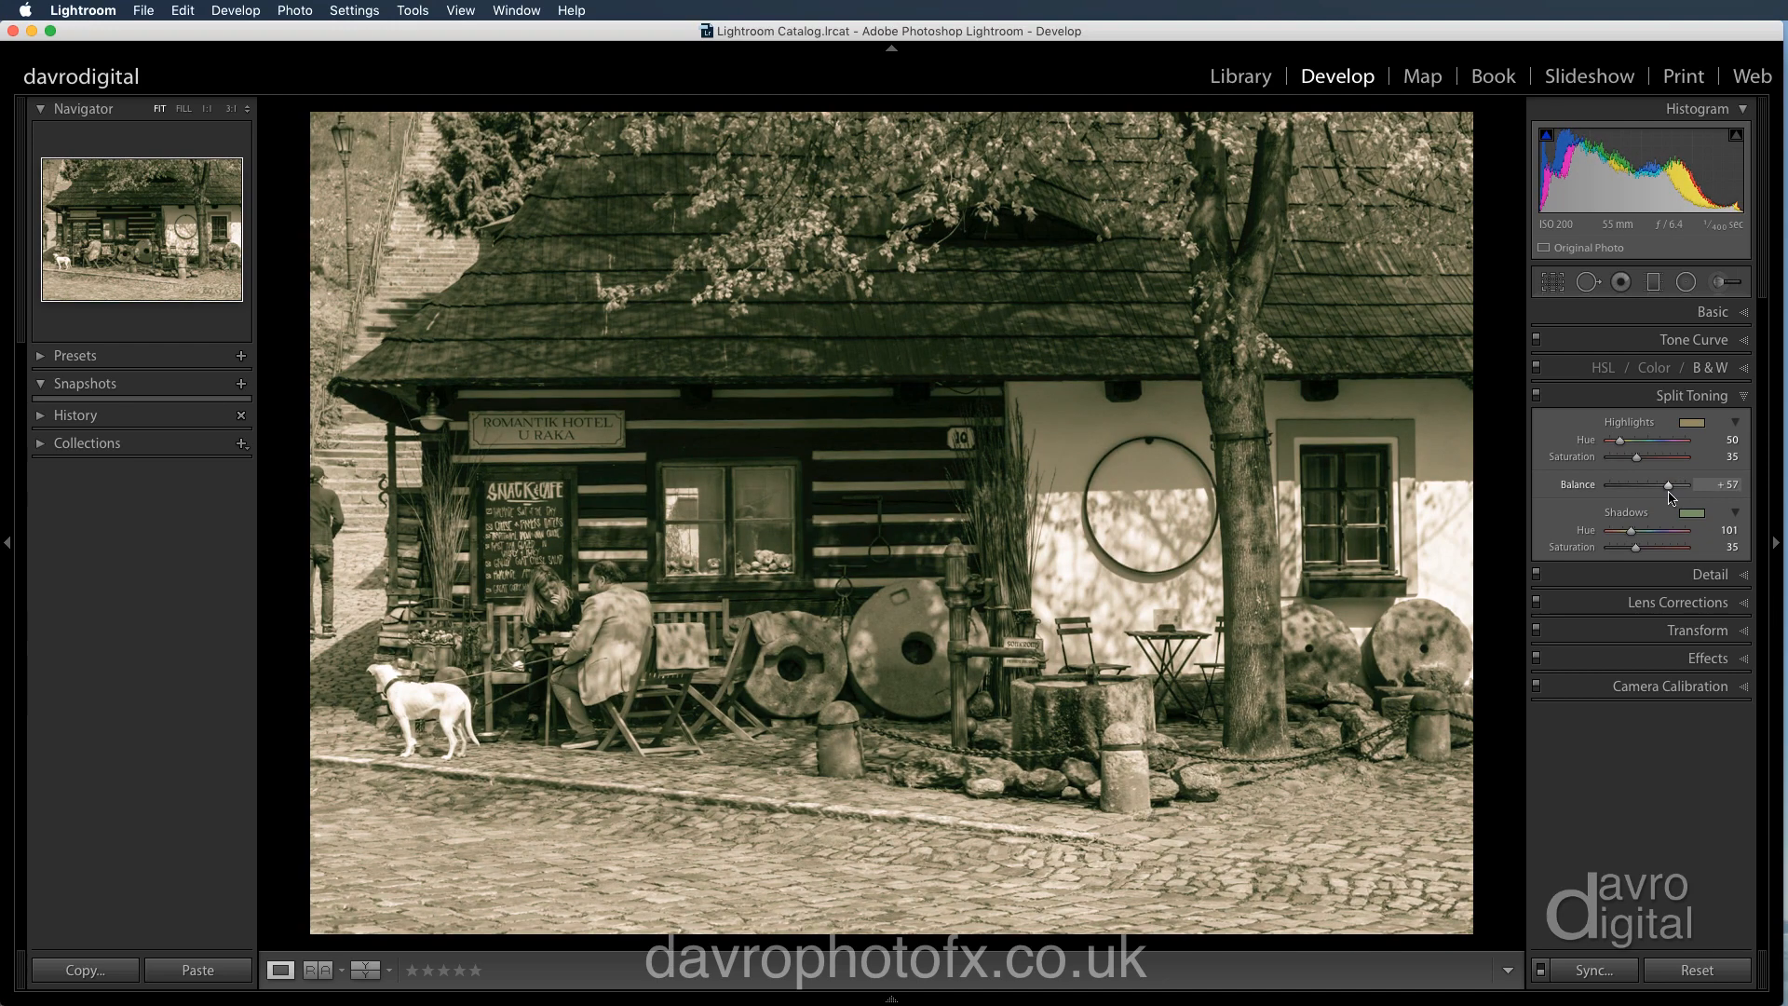
Raise the shadow saturation to 44 and save this green-toned version as a snapshot under the default date-and-time name
{"action": "left_click", "coordinate": [1636, 547]}
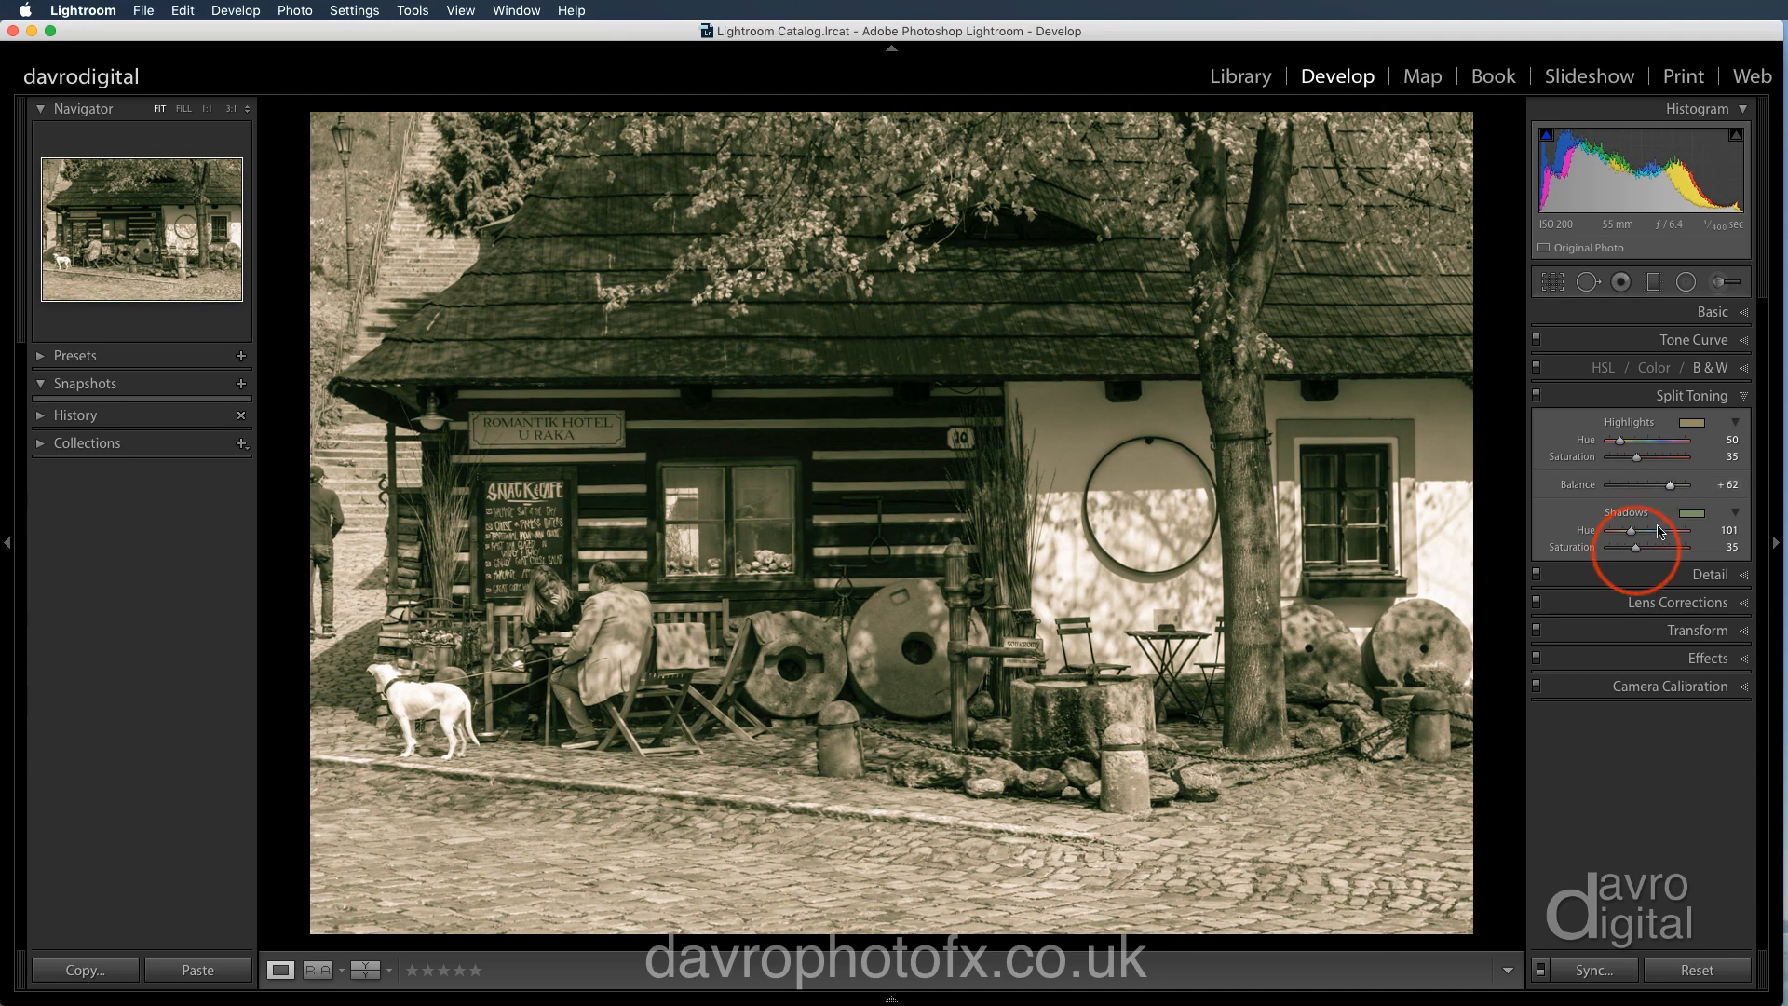
{"action": "left_click_drag", "start_coordinate": [1638, 552], "coordinate": [1645, 552]}
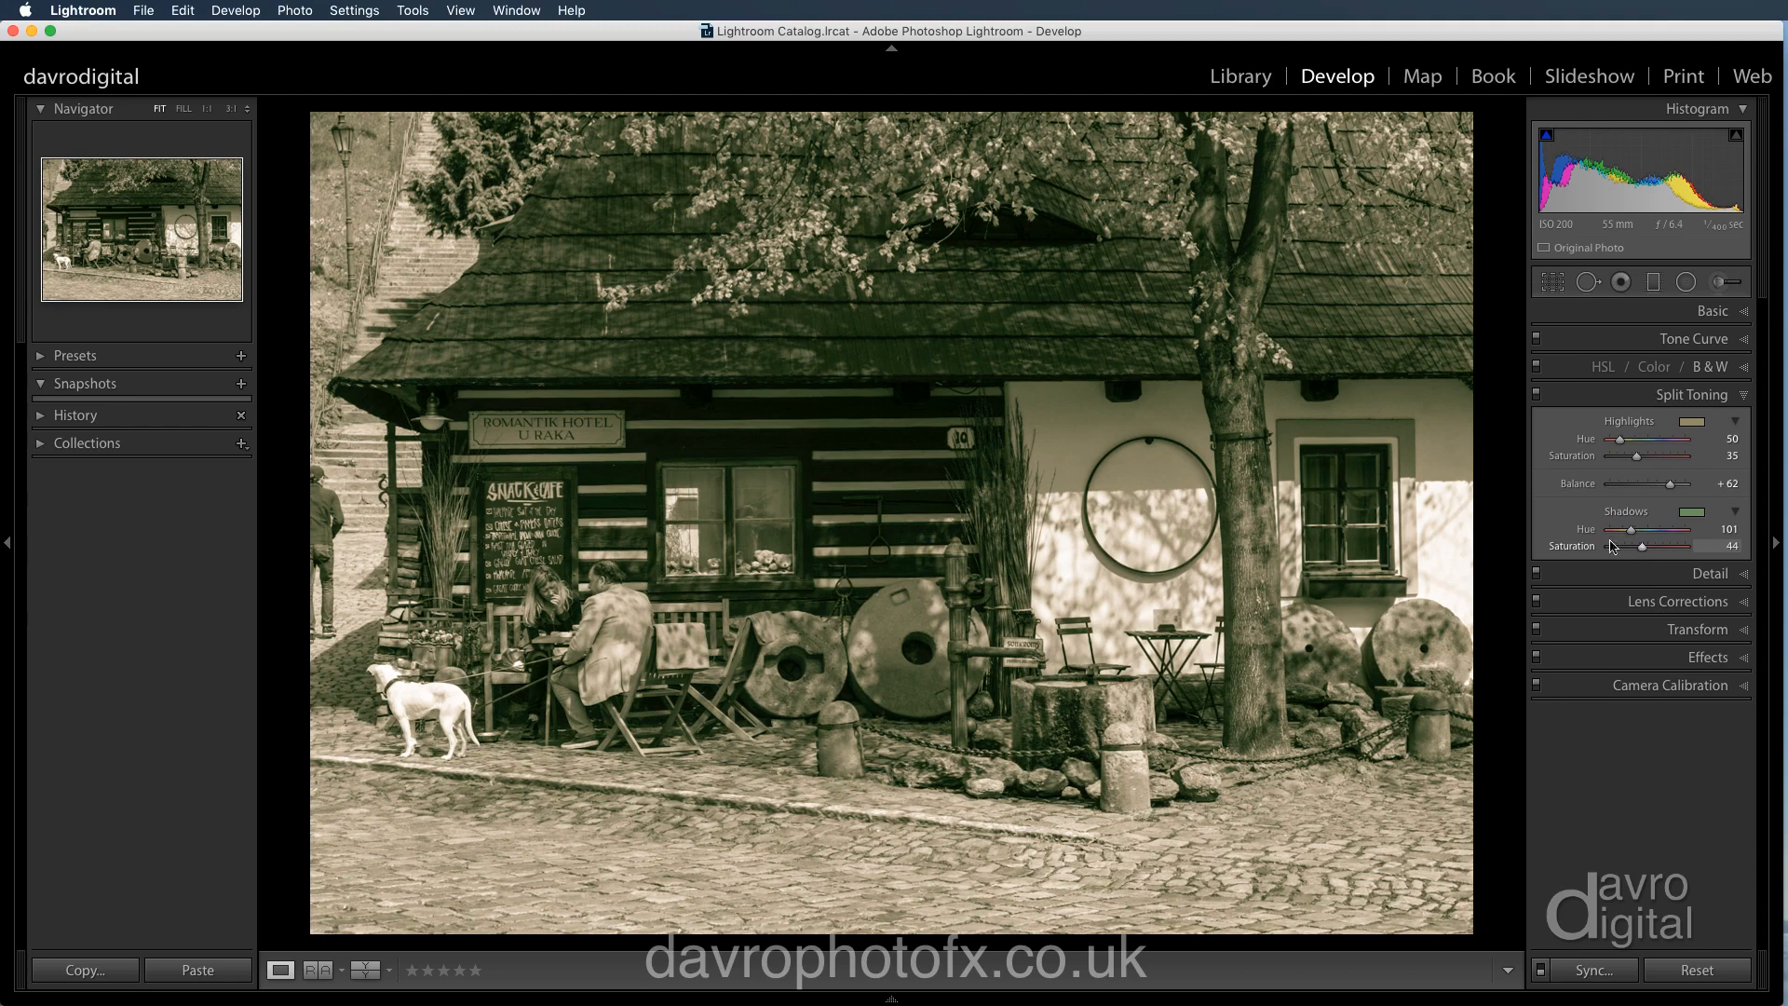
{"action": "left_click", "coordinate": [241, 382]}
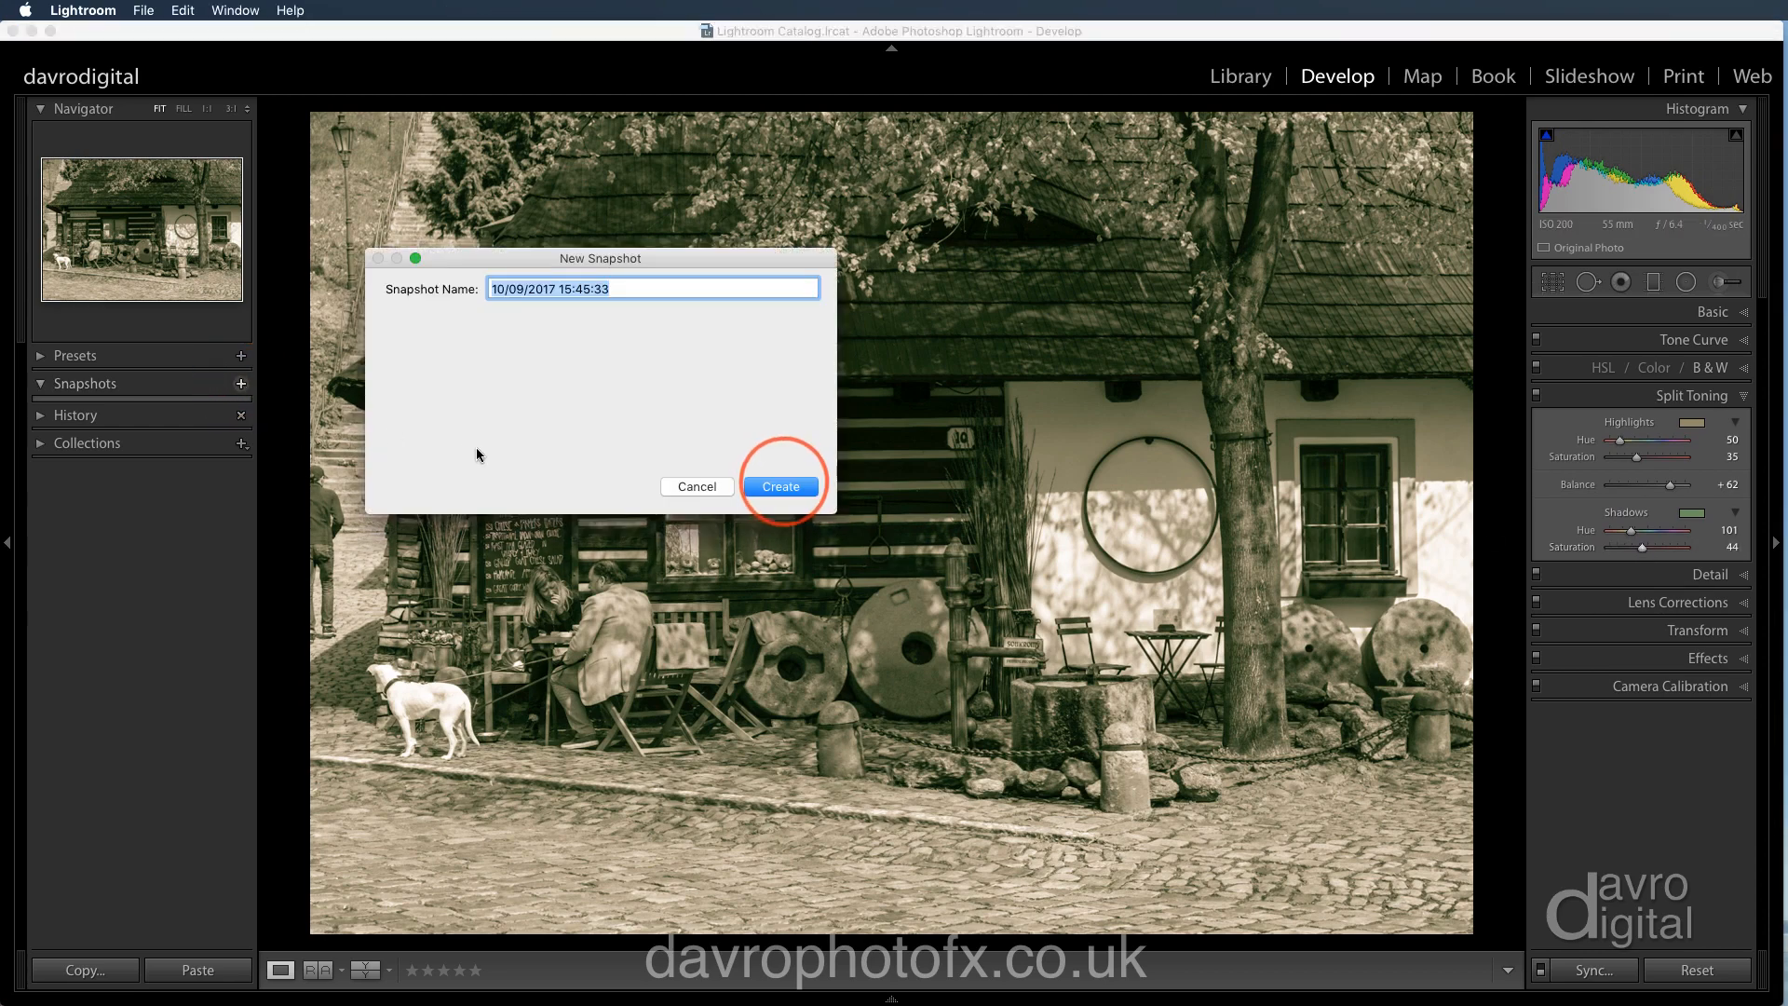
{"action": "key", "text": "Return"}
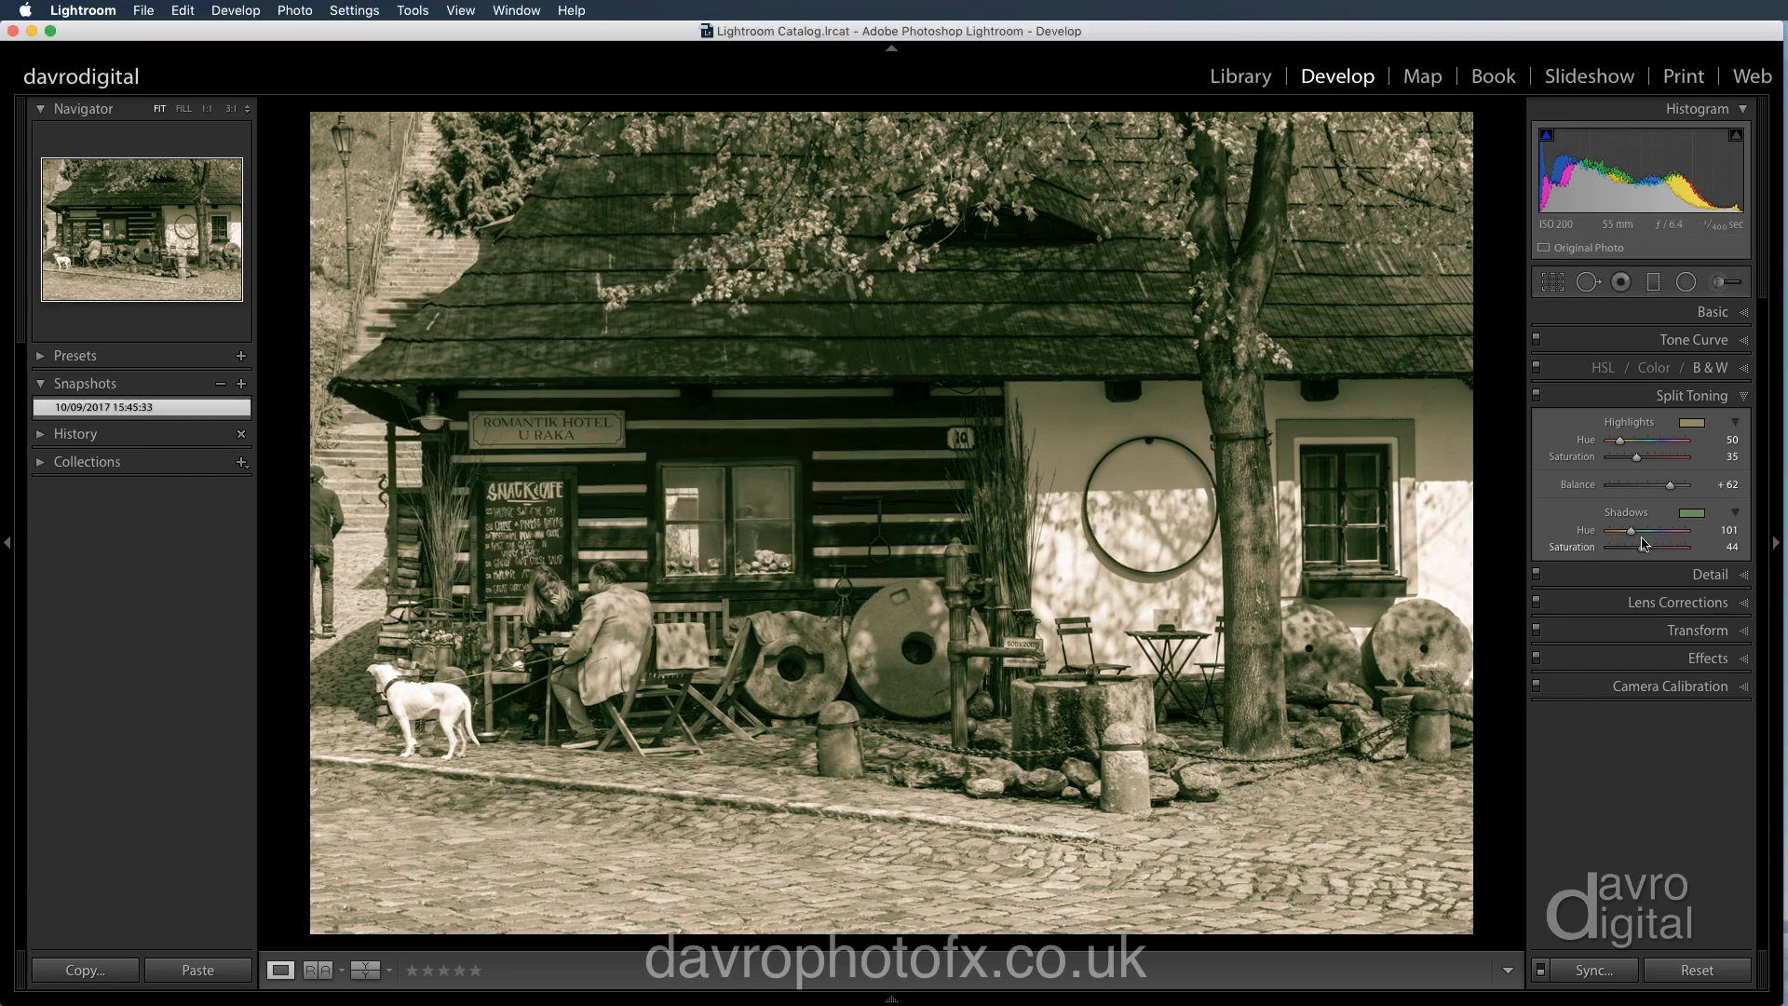
Tone the shadows with the blue preset swatch at hue 215 and reduce their saturation to 46
{"action": "left_click", "coordinate": [1692, 515]}
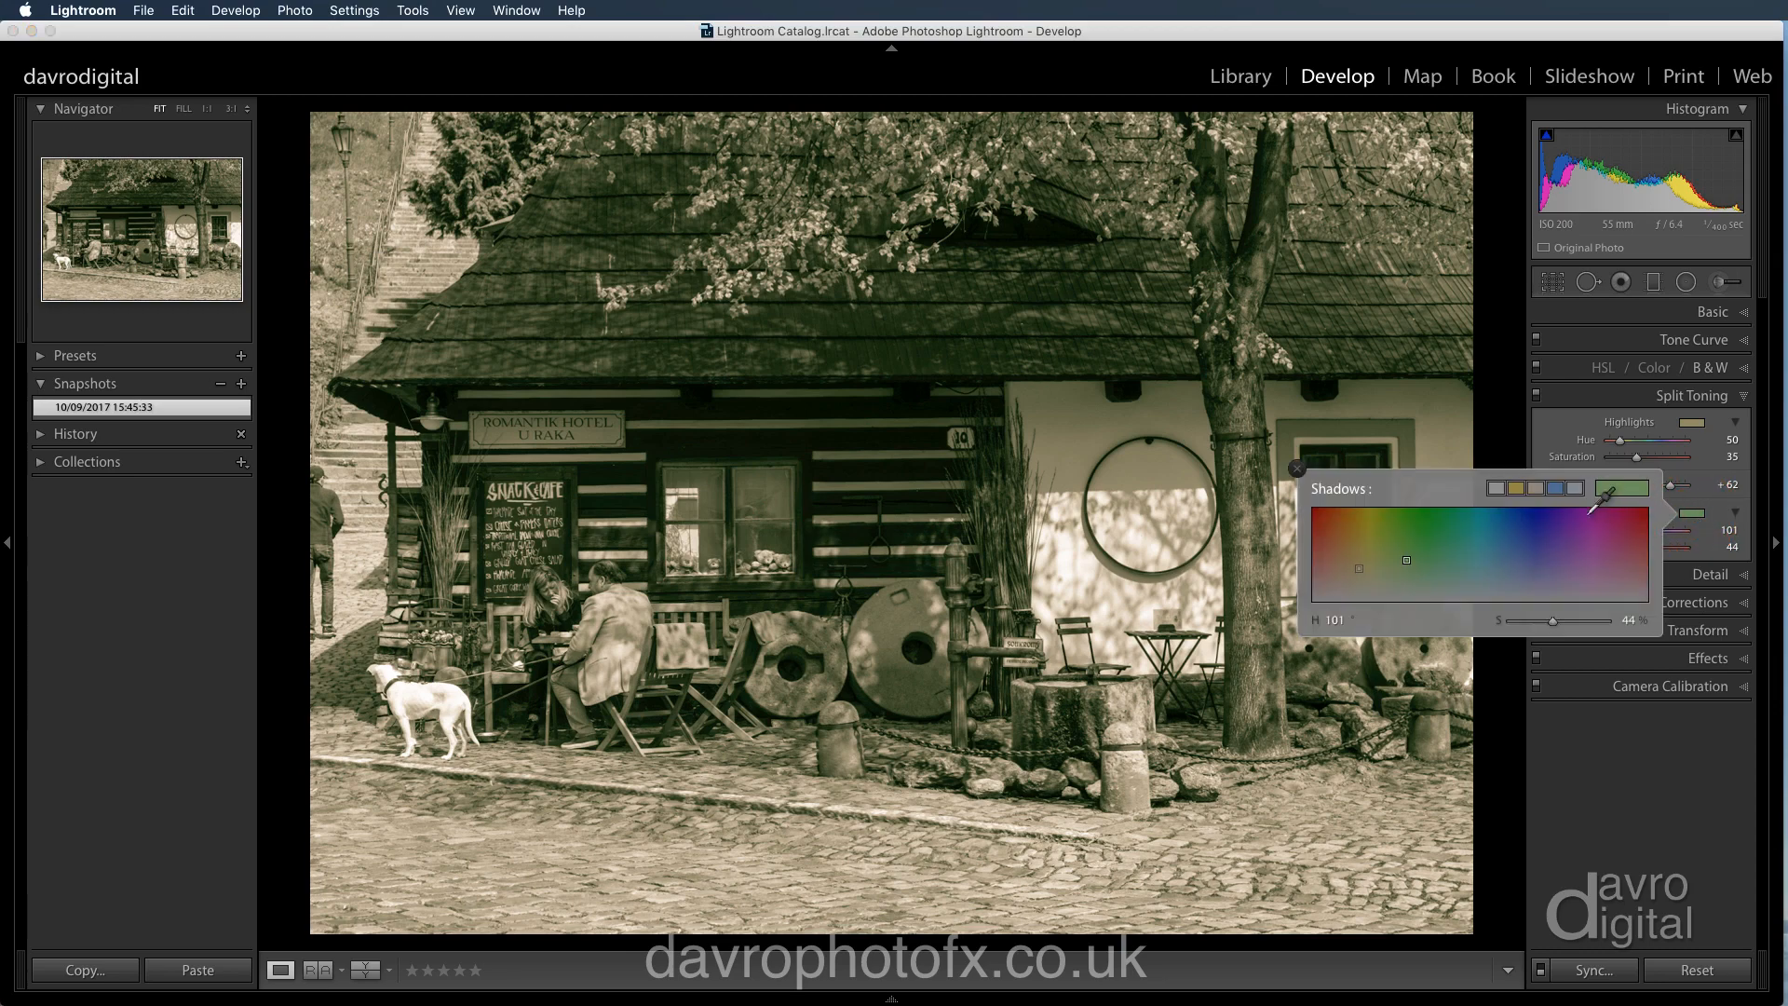
{"action": "left_click", "coordinate": [1555, 488]}
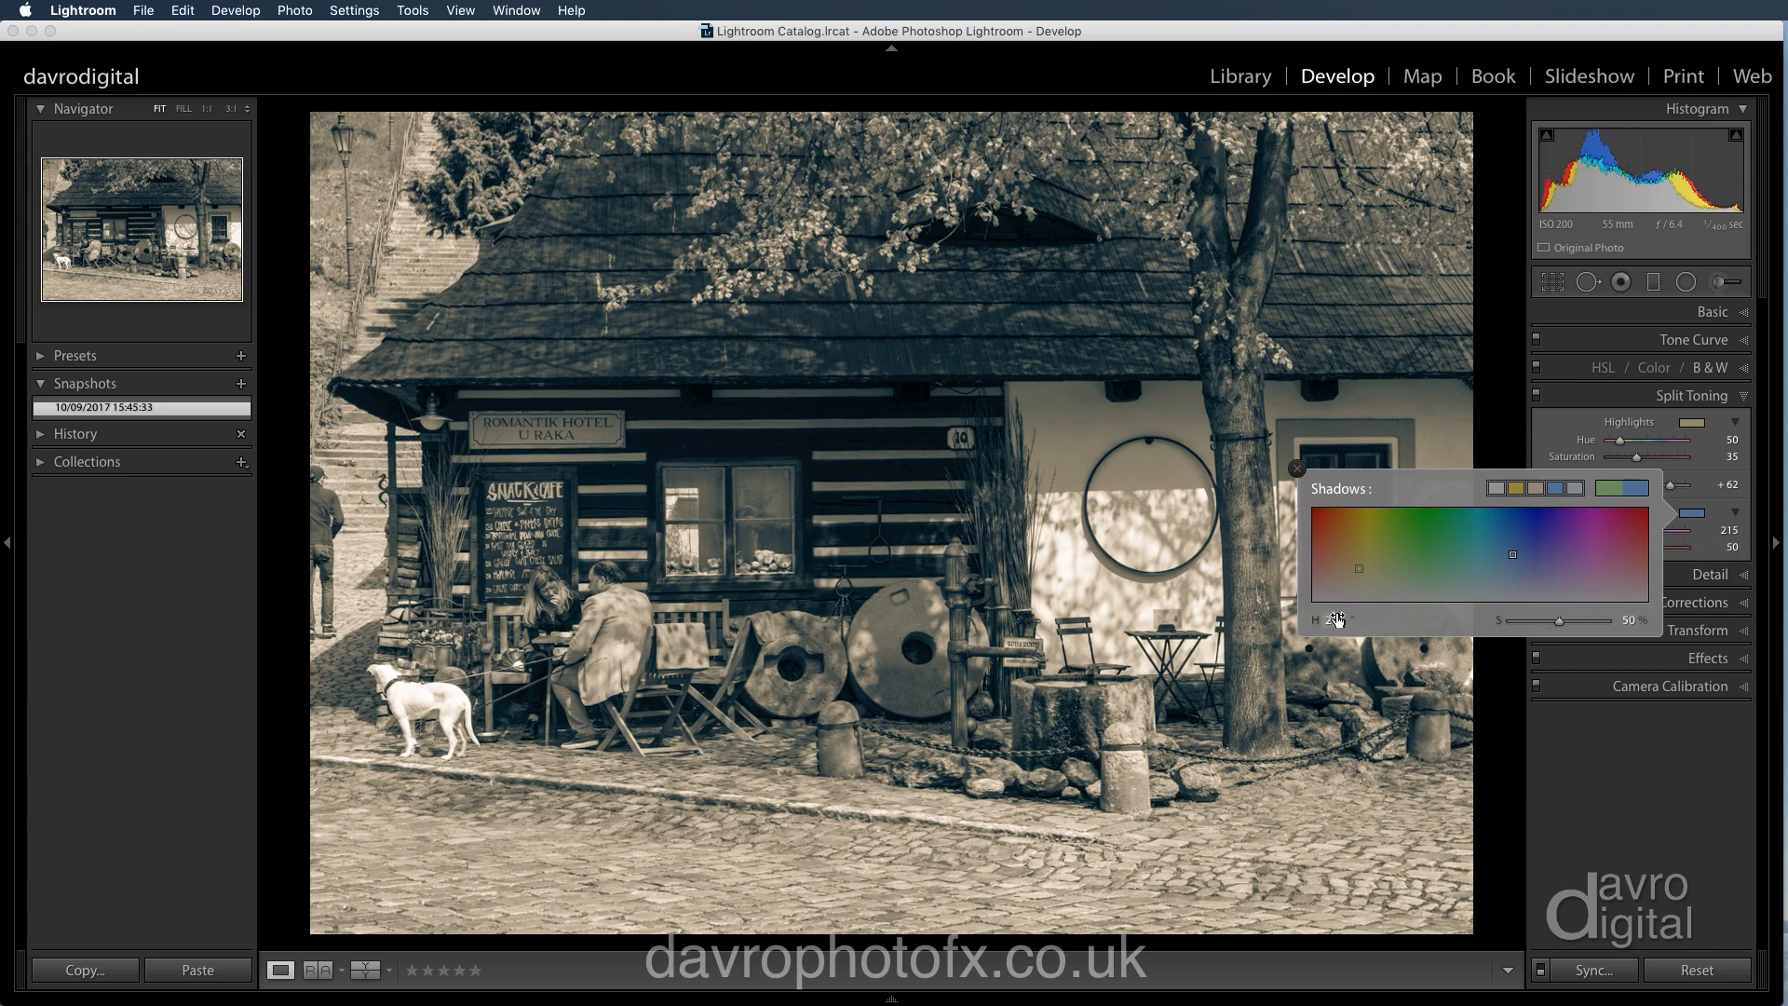
{"action": "left_click", "coordinate": [1296, 467]}
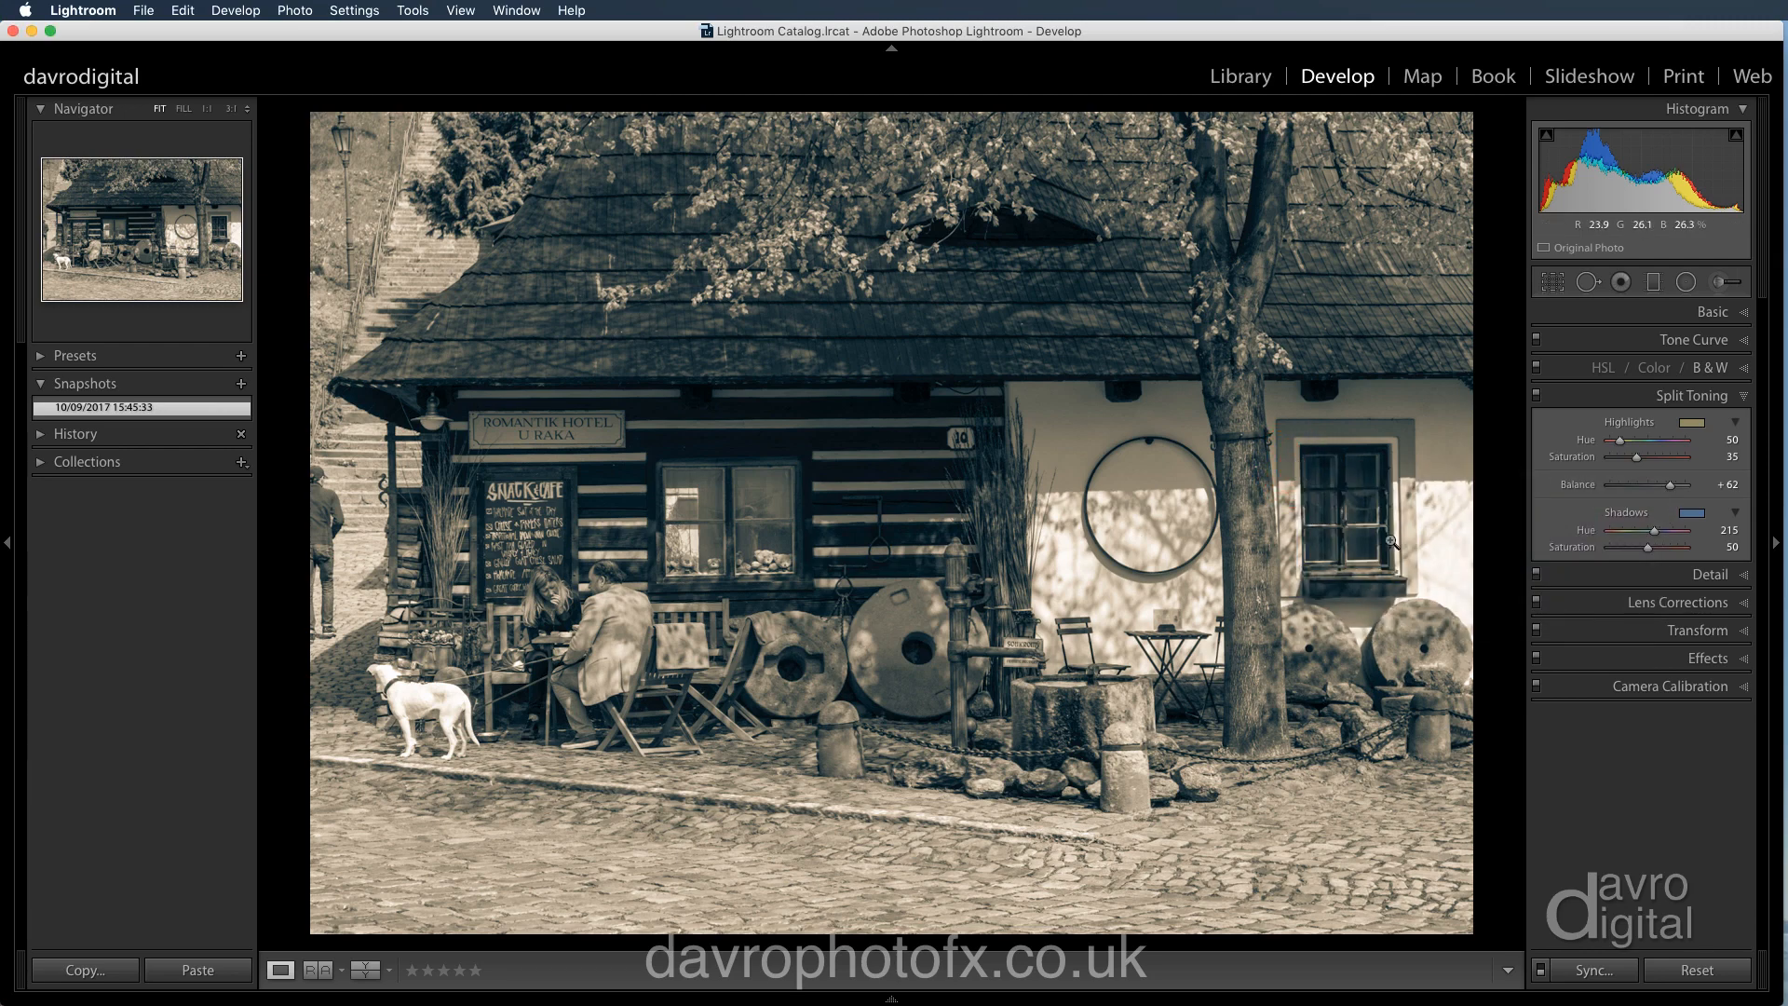
{"action": "left_click", "coordinate": [1647, 548]}
{"action": "left_click_drag", "start_coordinate": [1650, 551], "coordinate": [1645, 552]}
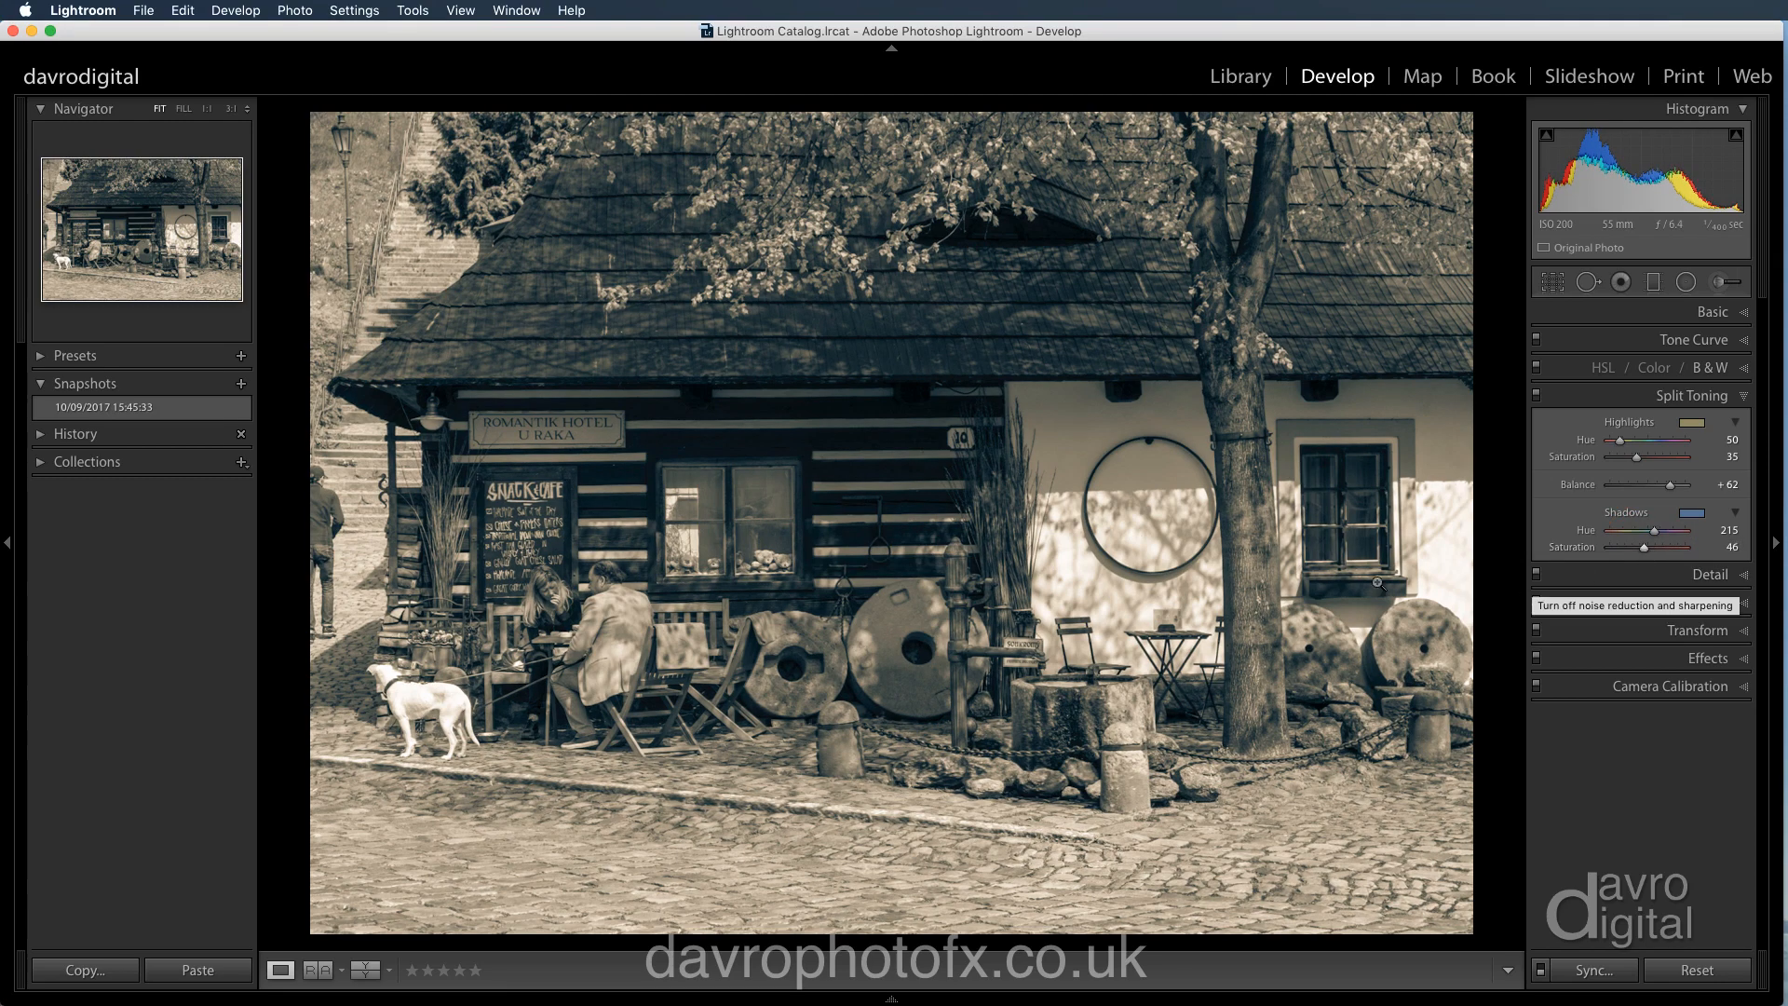
Save the blue-toned version as a snapshot with the default name, compare it with the green-toned snapshot and restore the blue one
{"action": "left_click", "coordinate": [240, 382]}
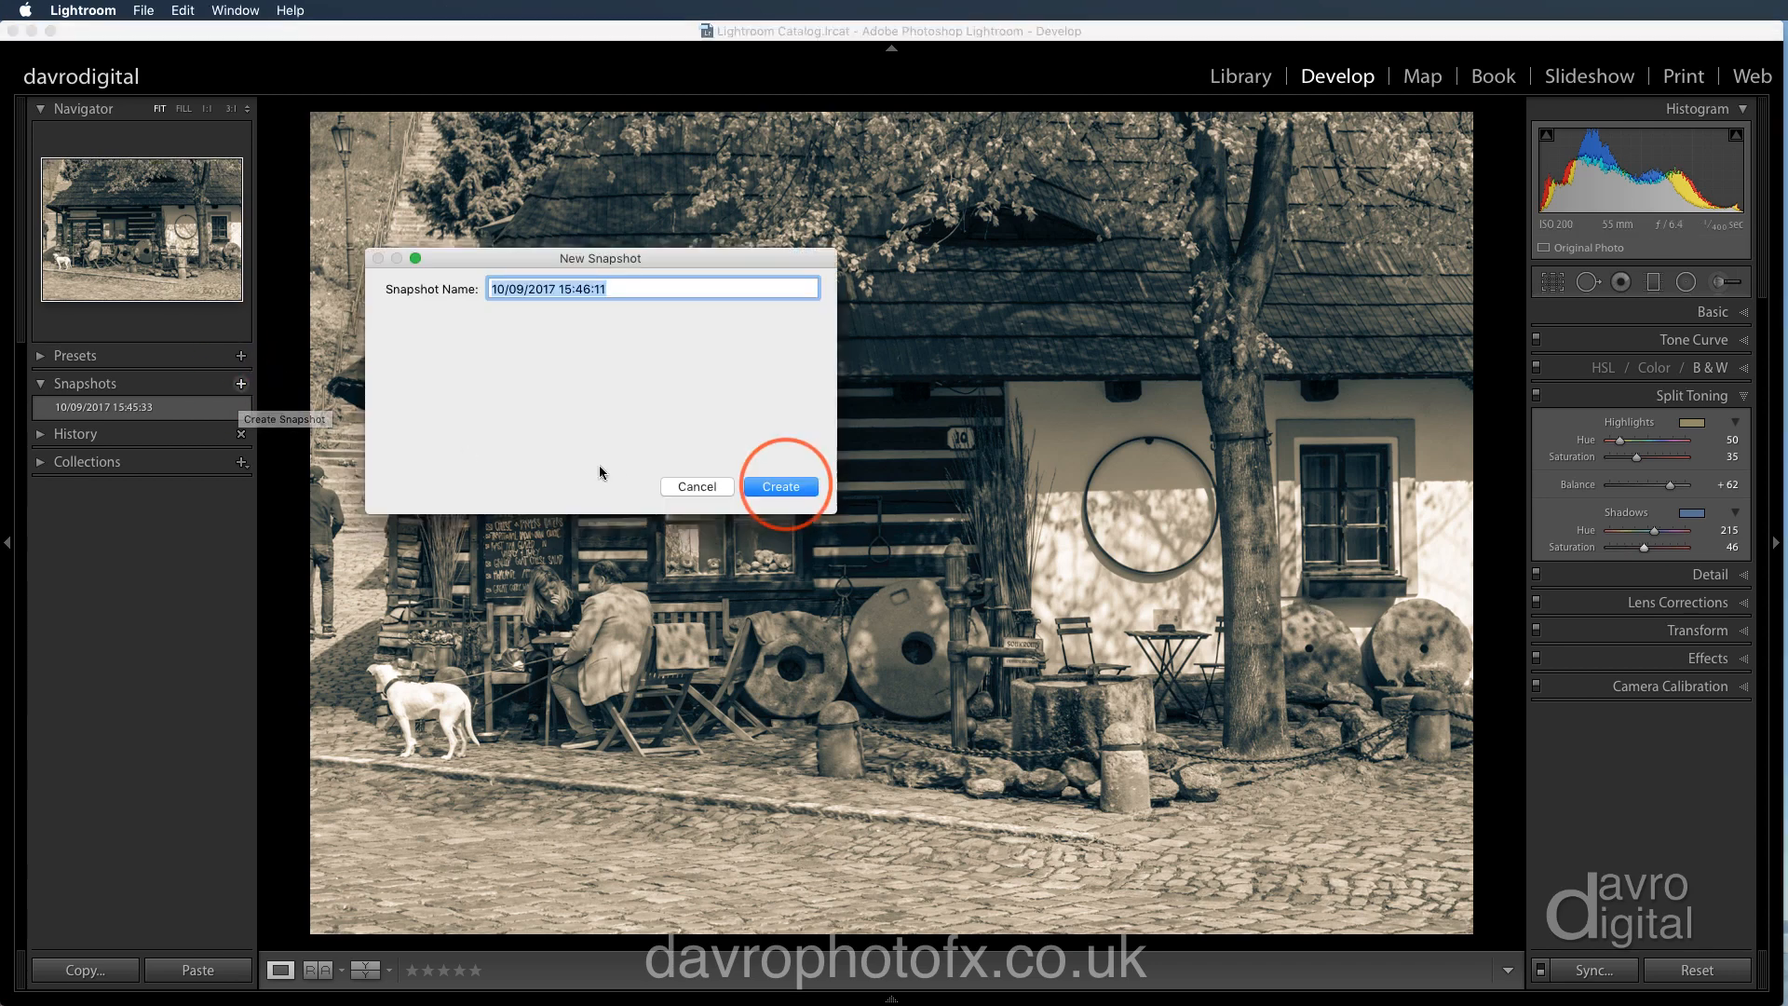
{"action": "left_click", "coordinate": [780, 487]}
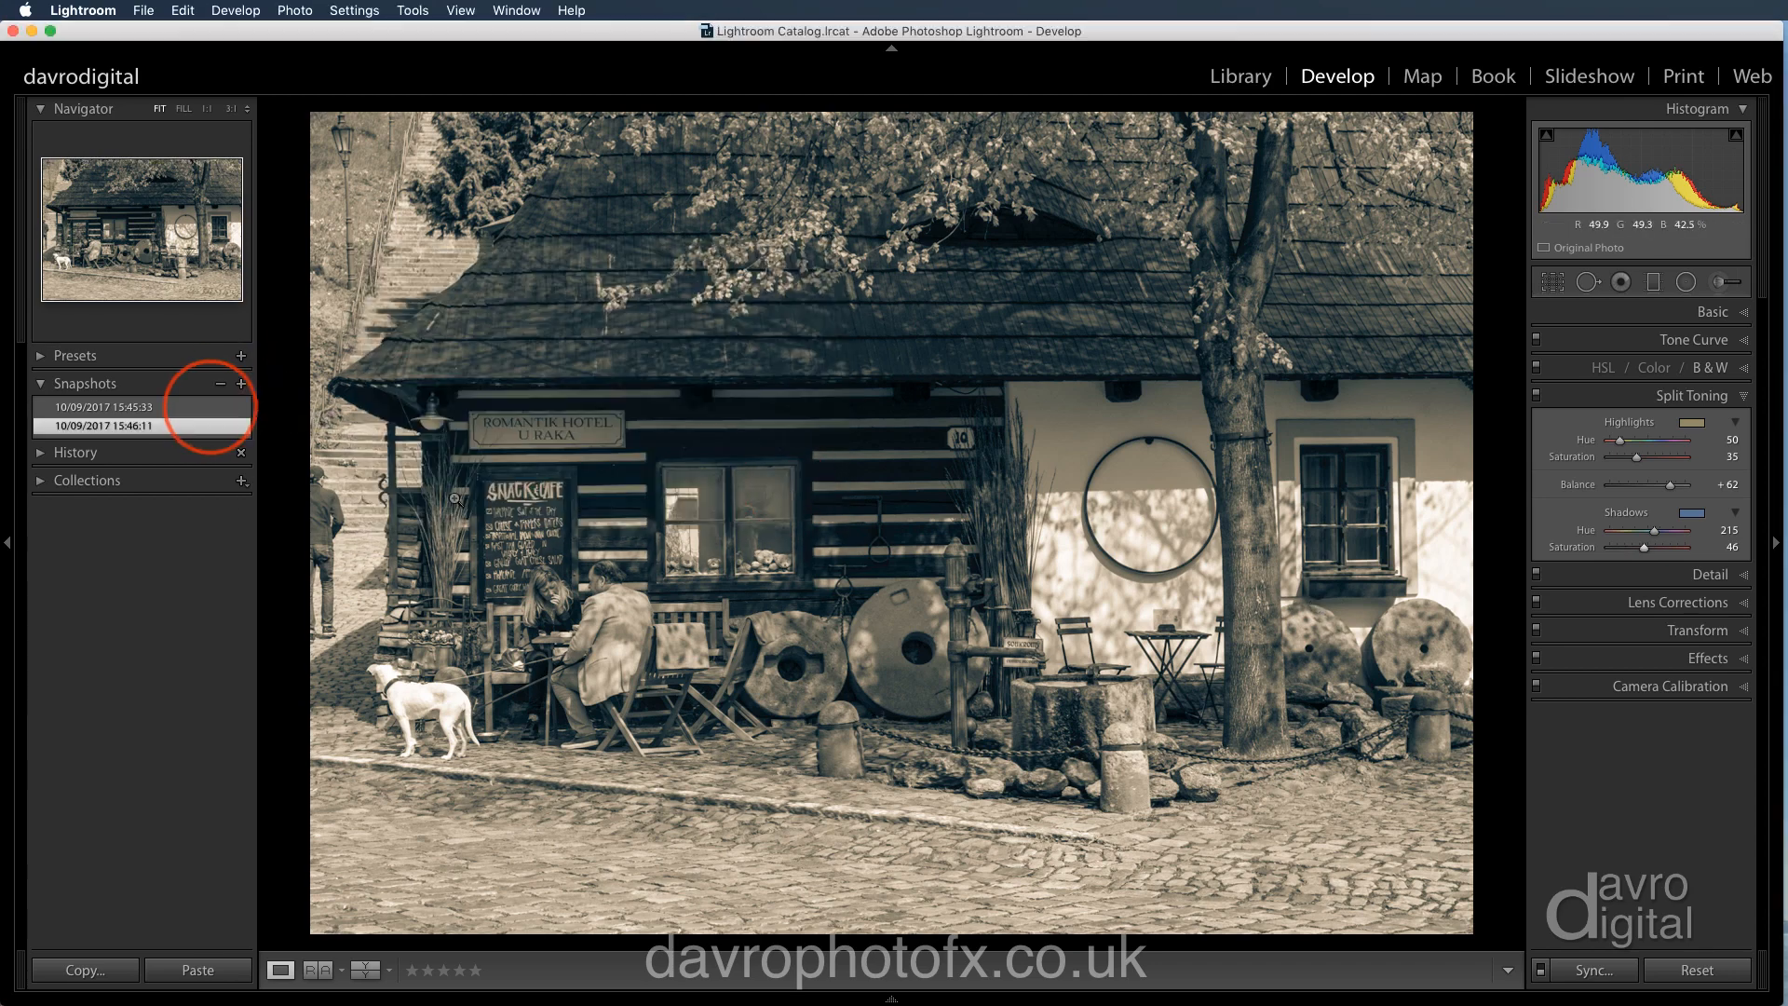
{"action": "left_click", "coordinate": [211, 409]}
{"action": "left_click", "coordinate": [201, 434]}
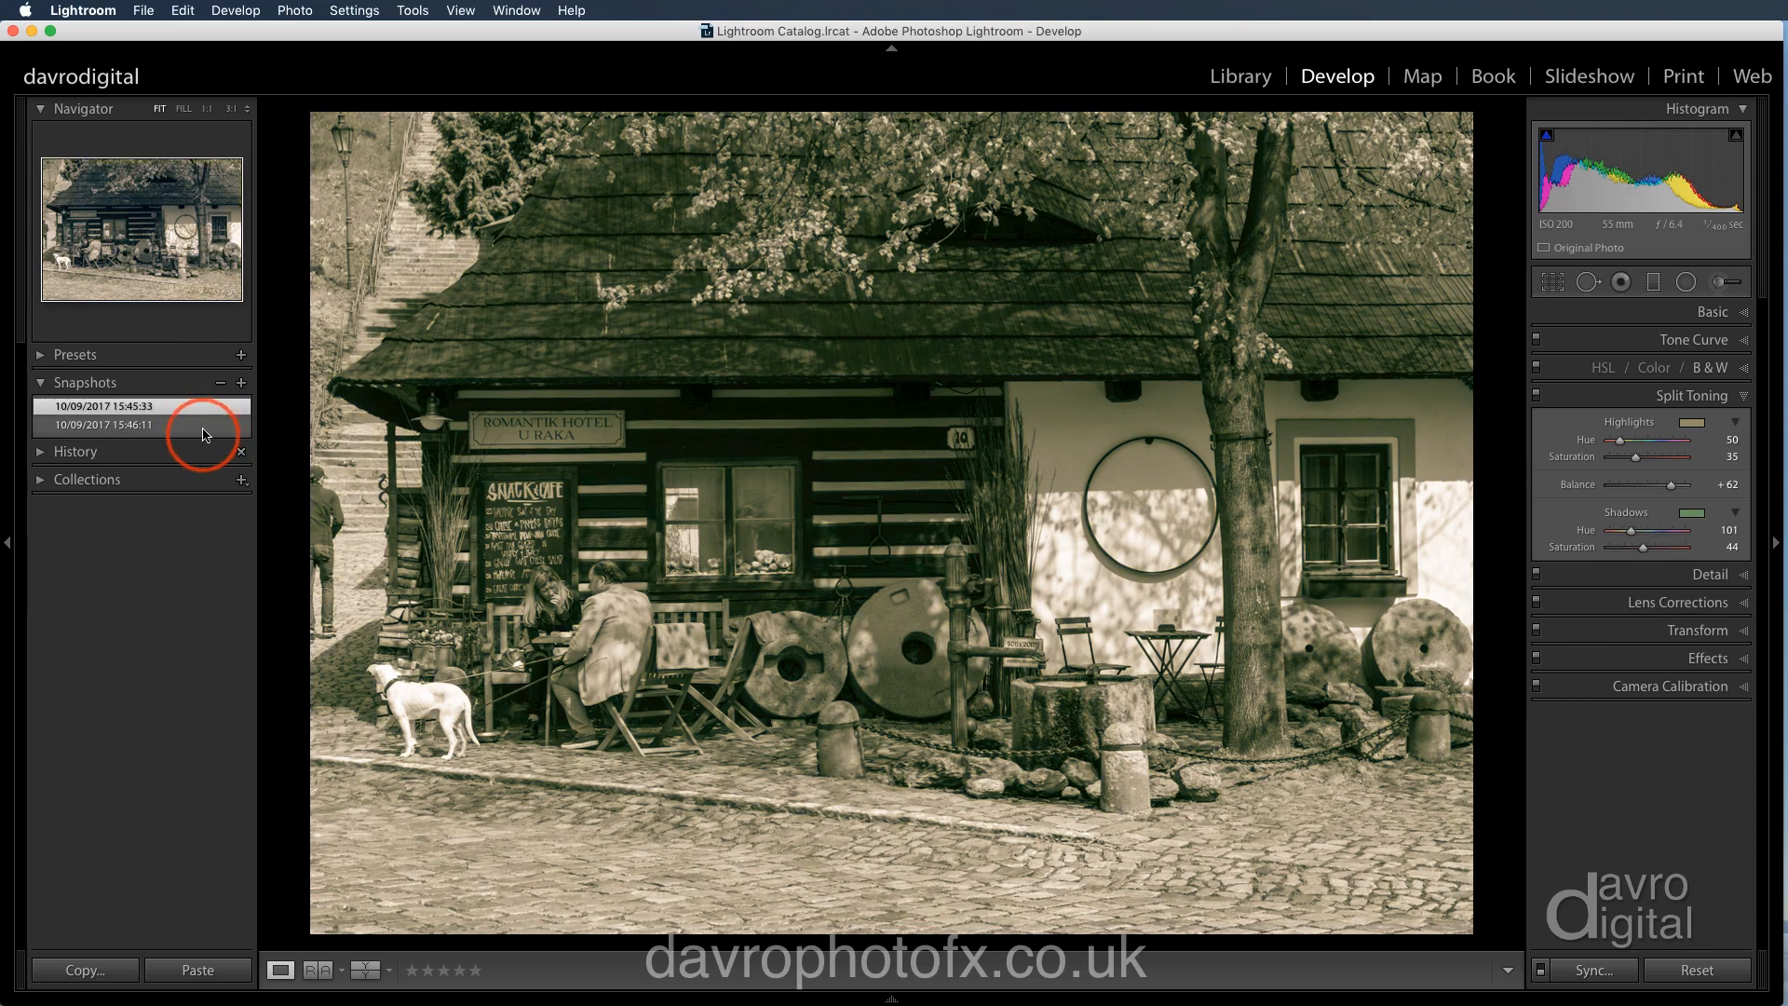
{"action": "left_click", "coordinate": [197, 433]}
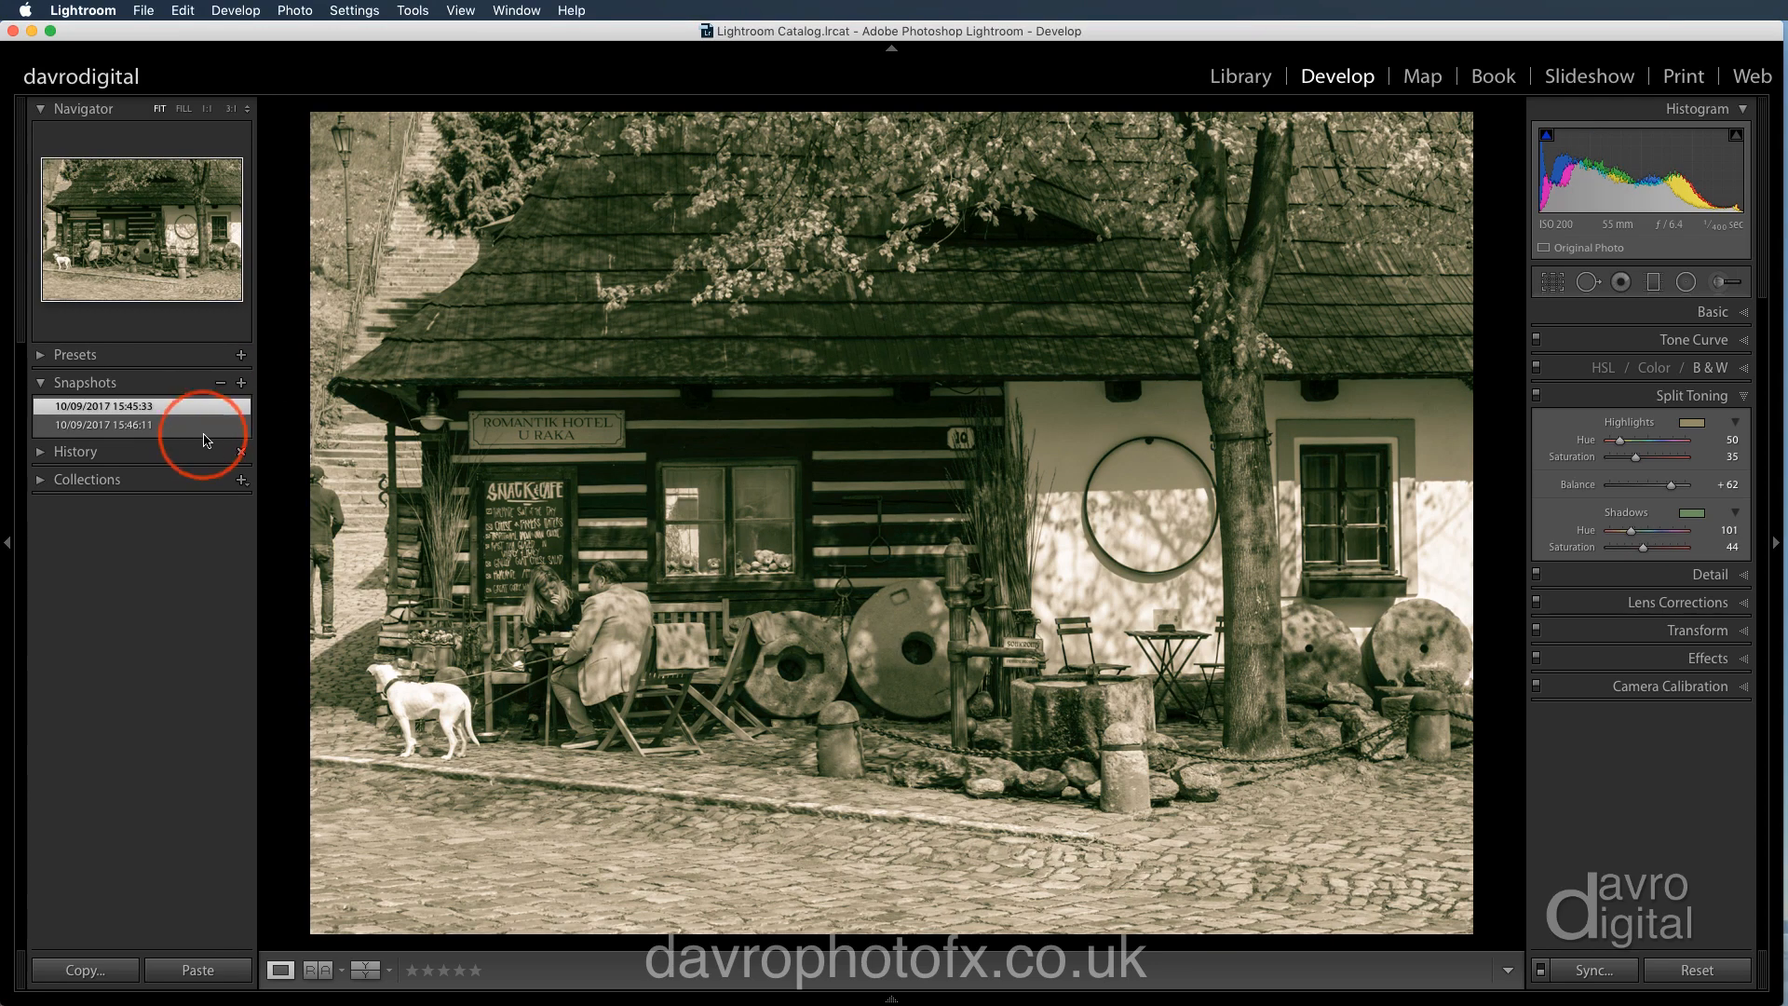
{"action": "left_click", "coordinate": [197, 434]}
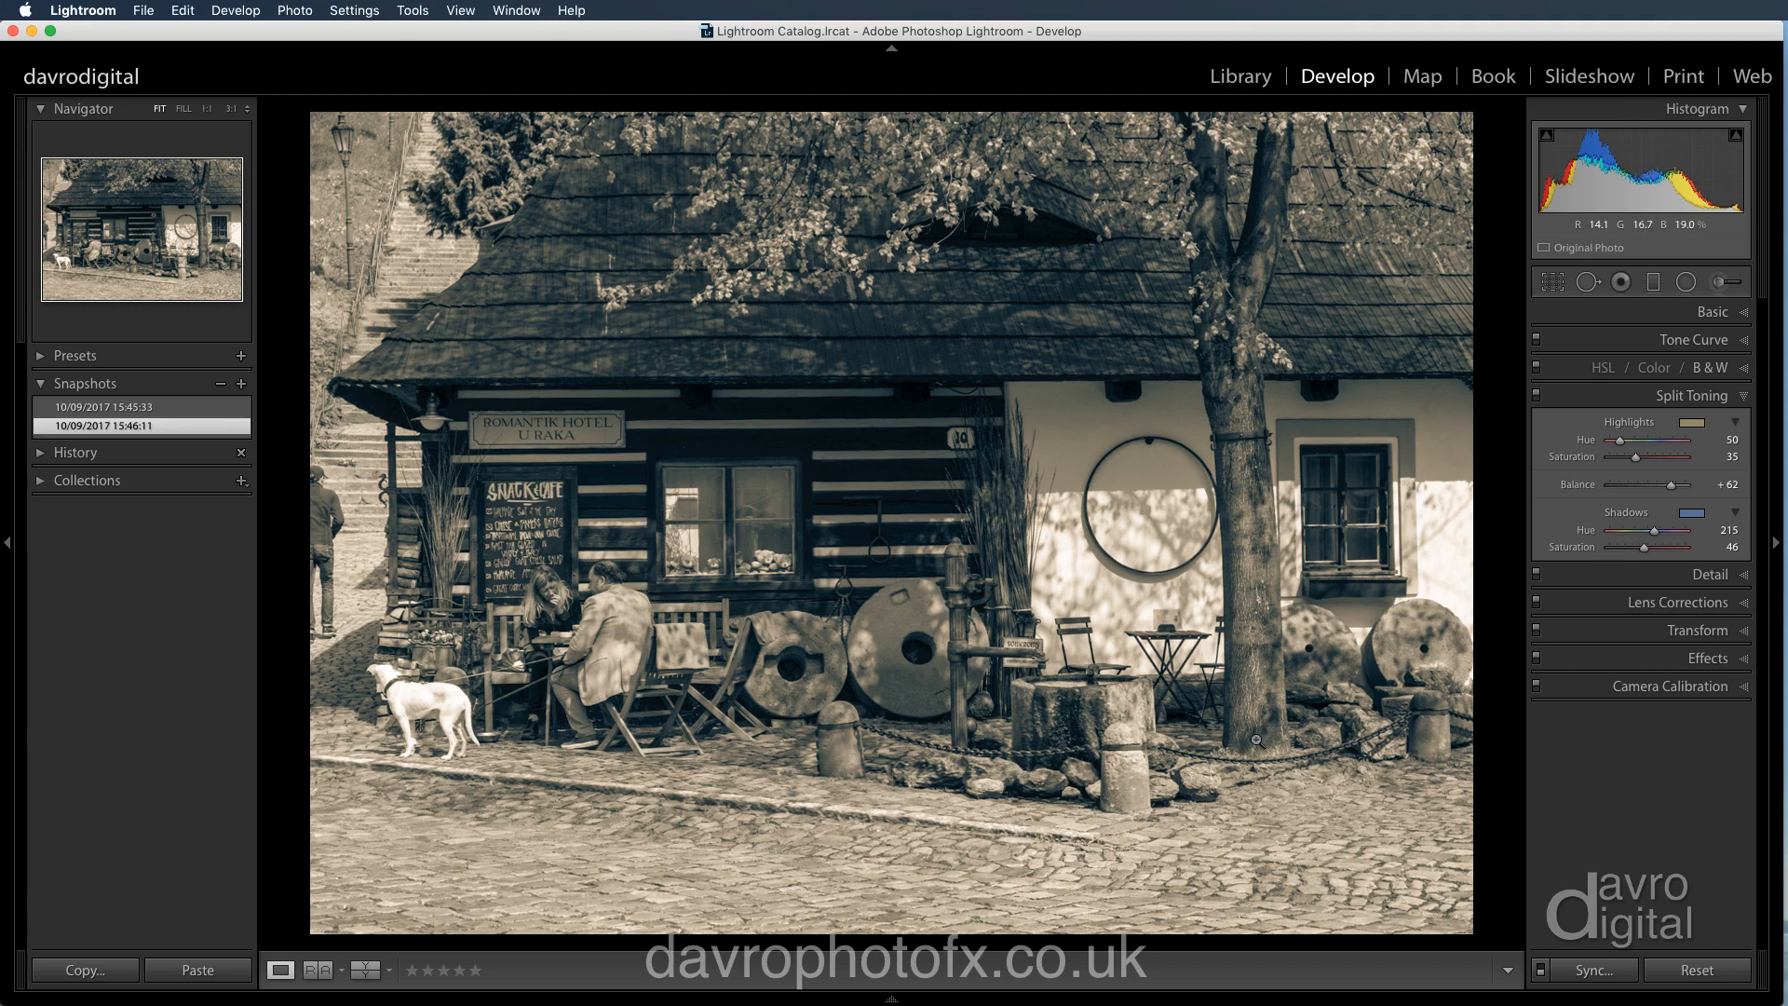
Try a light post-crop vignette with an amount of +25, and settle on a dark one with an amount of −25
{"action": "left_click", "coordinate": [1706, 658]}
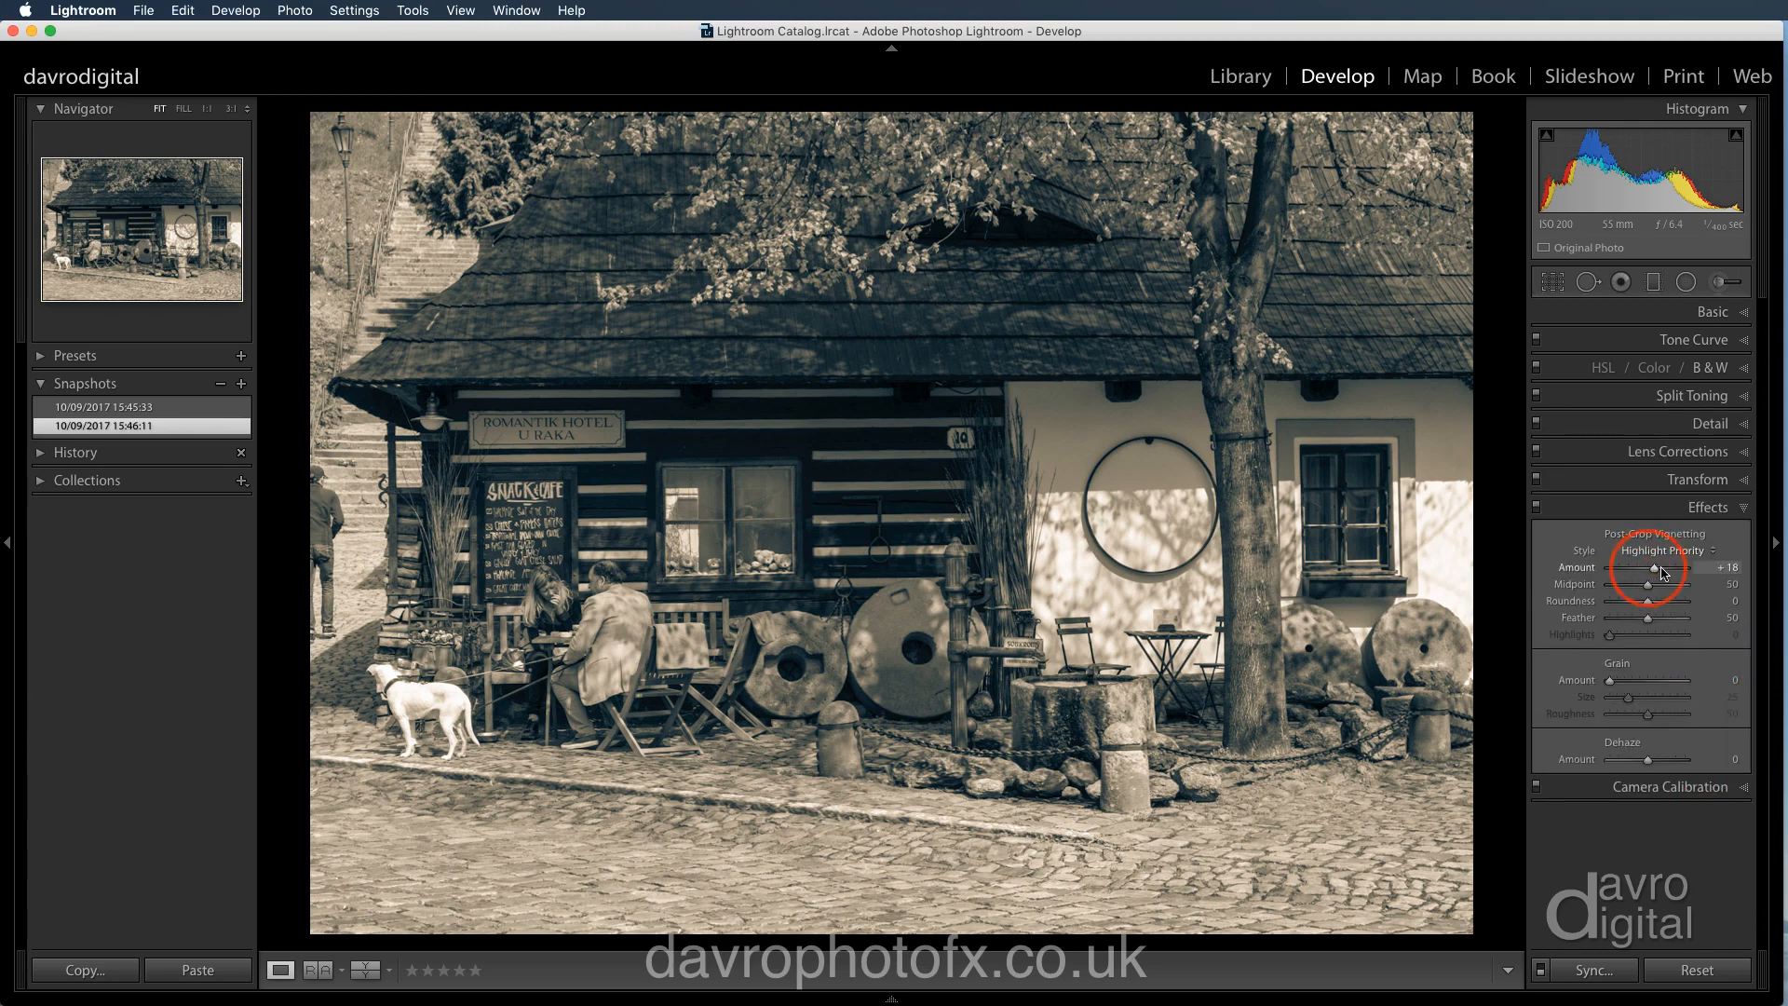
{"action": "mouse_move", "coordinate": [1647, 568]}
{"action": "left_mouse_down"}
{"action": "mouse_move", "coordinate": [1679, 572]}
{"action": "mouse_move", "coordinate": [1638, 570]}
{"action": "left_mouse_up"}
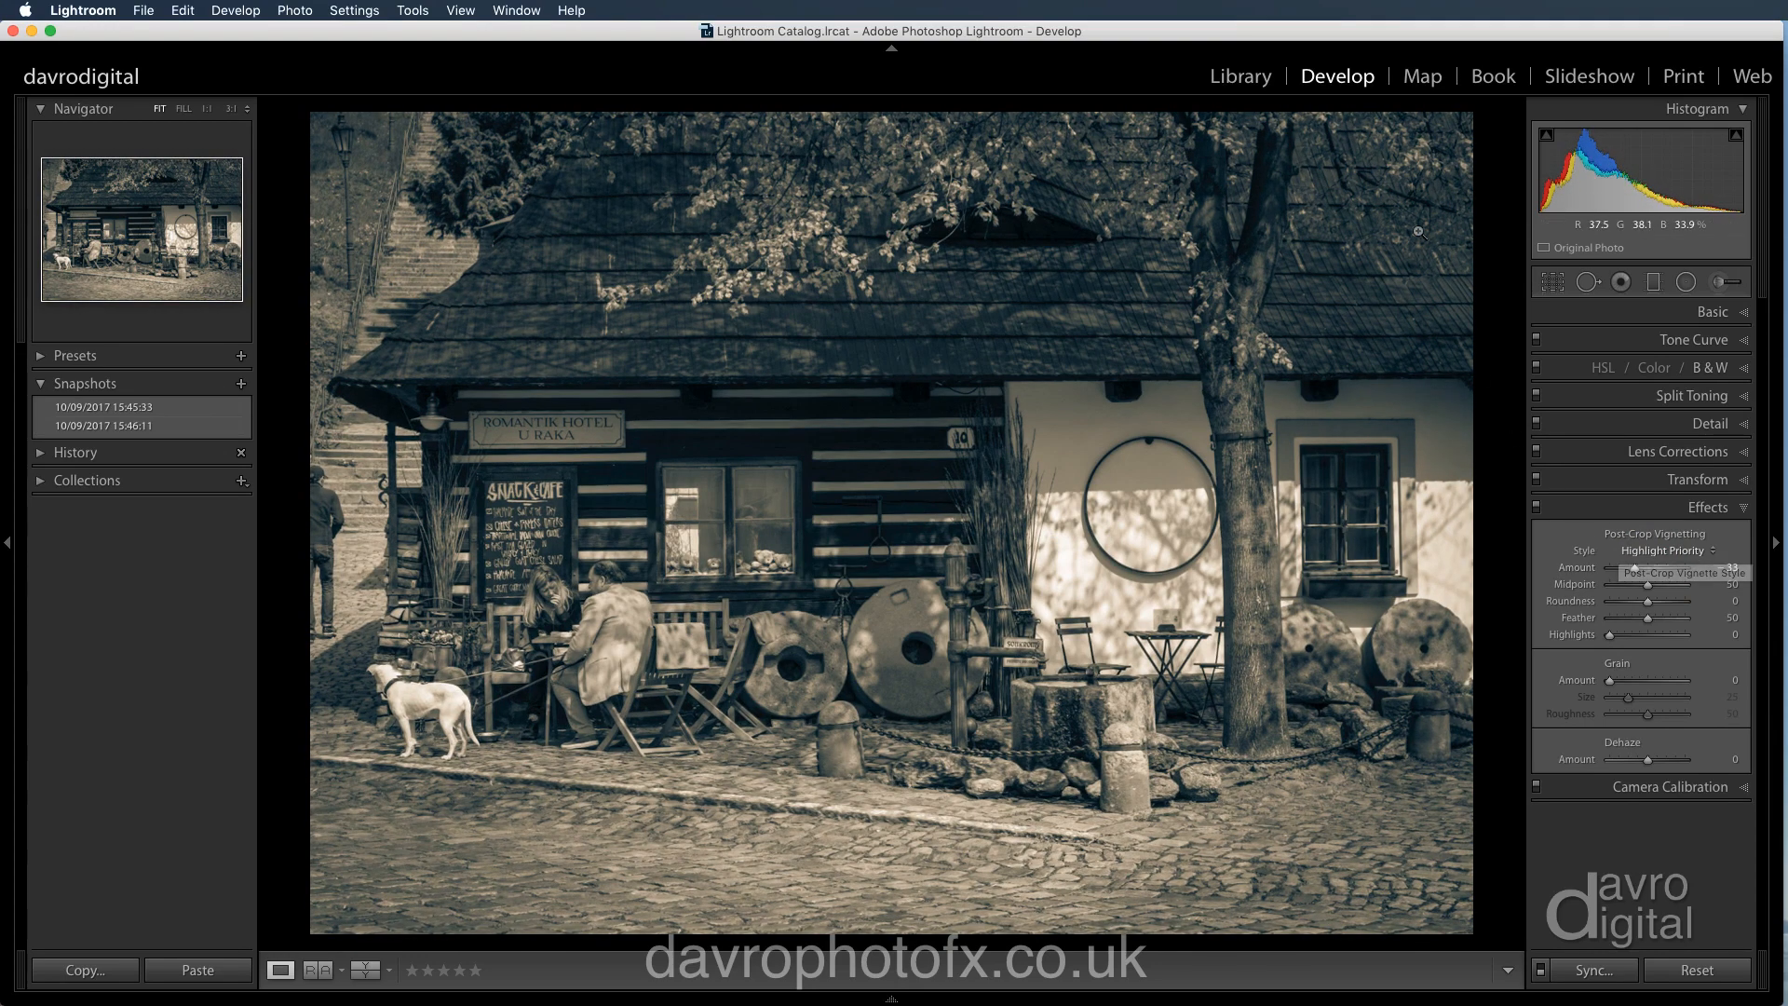
{"action": "left_click", "coordinate": [1662, 571]}
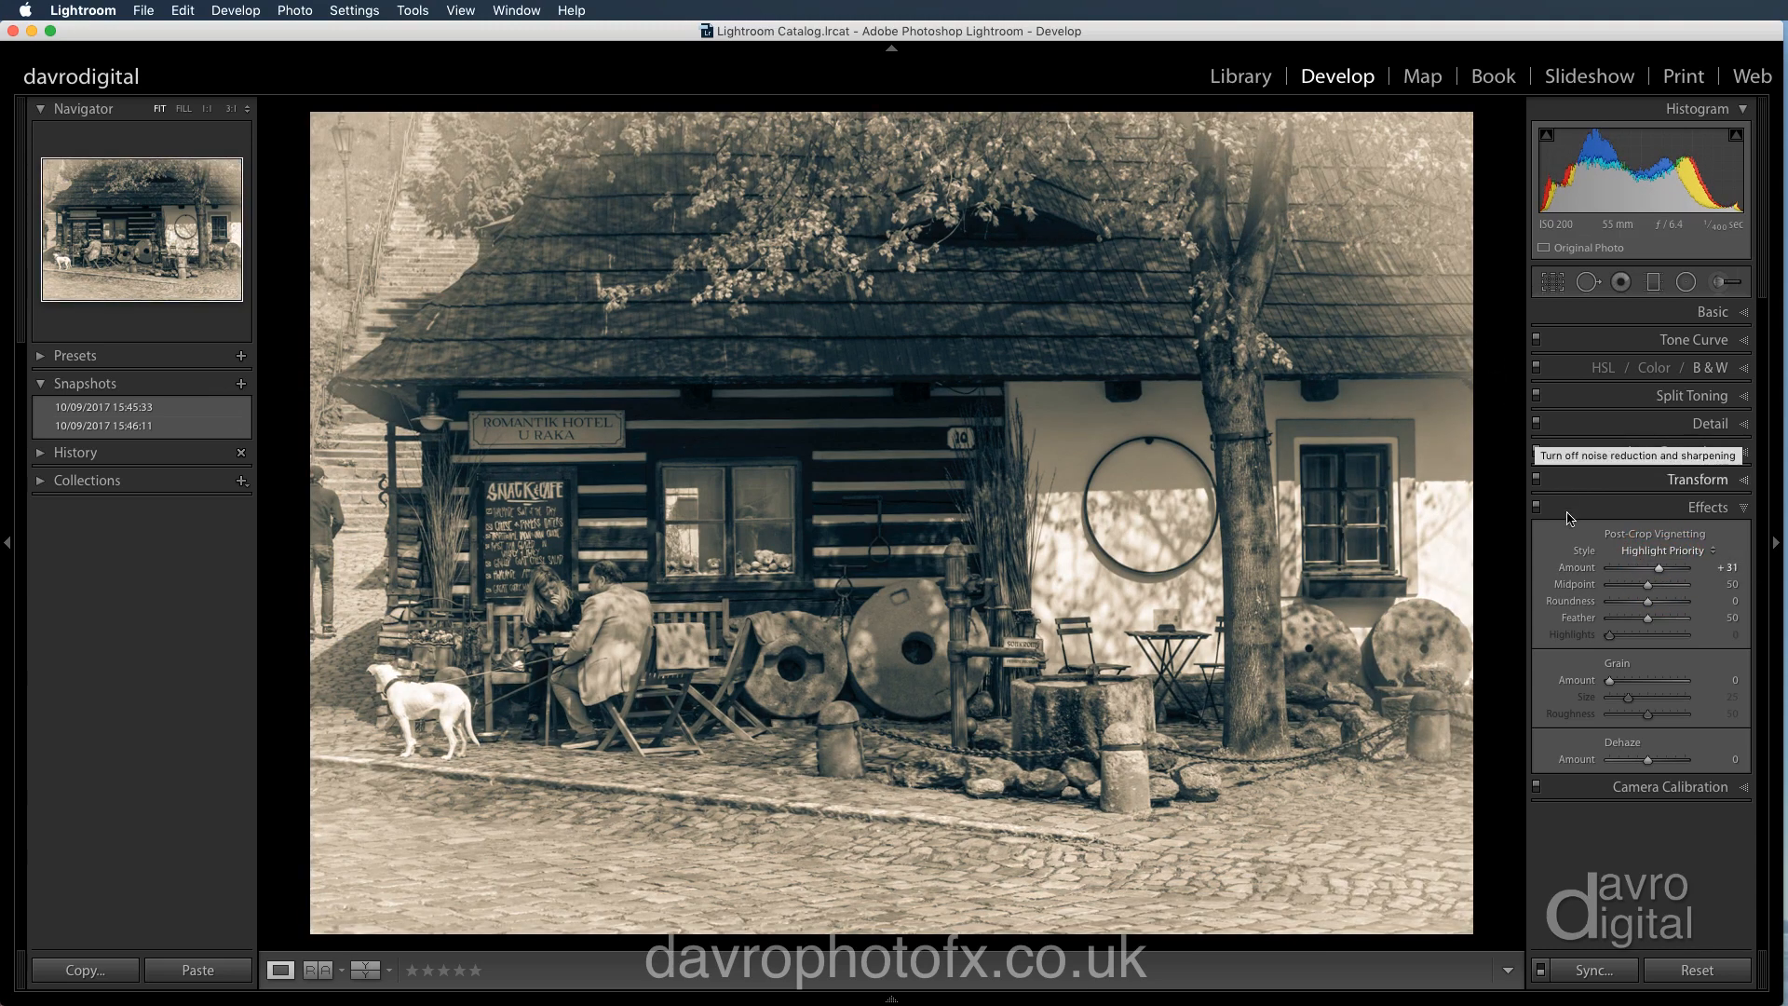
{"action": "left_click", "coordinate": [1648, 573]}
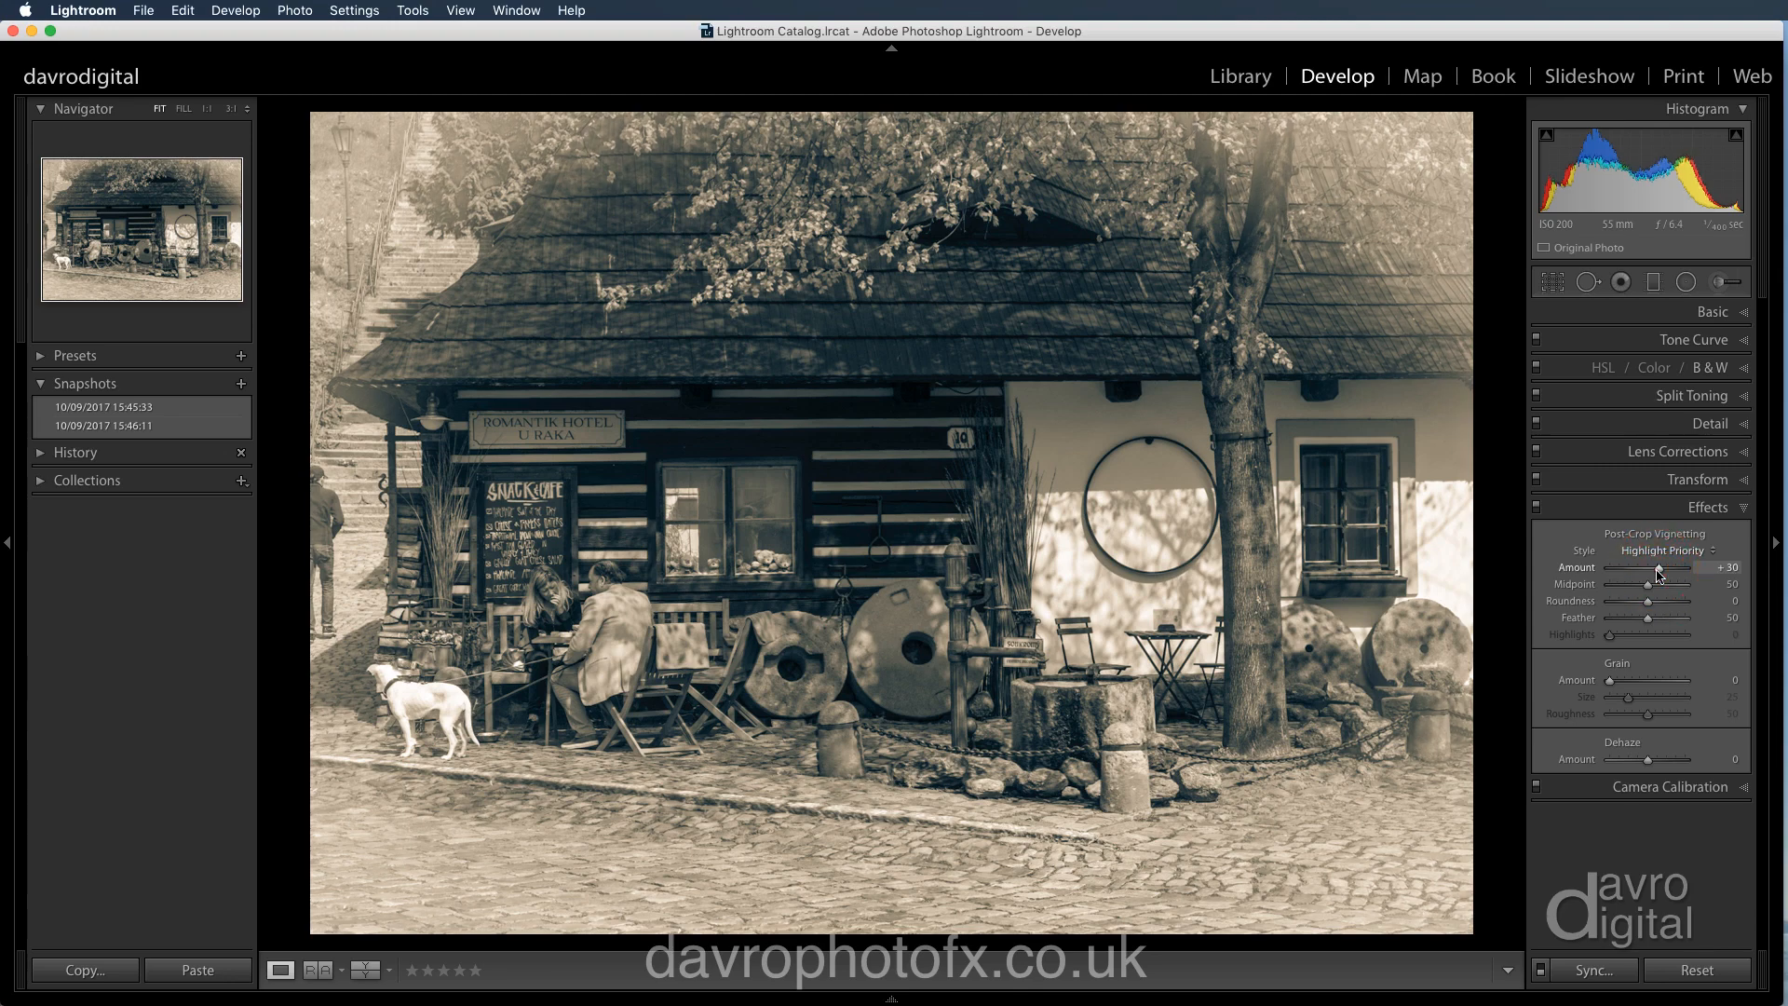
{"action": "key", "text": "Down"}
{"action": "key", "text": "Down"}
{"action": "key", "text": "Down"}
{"action": "key", "text": "Down"}
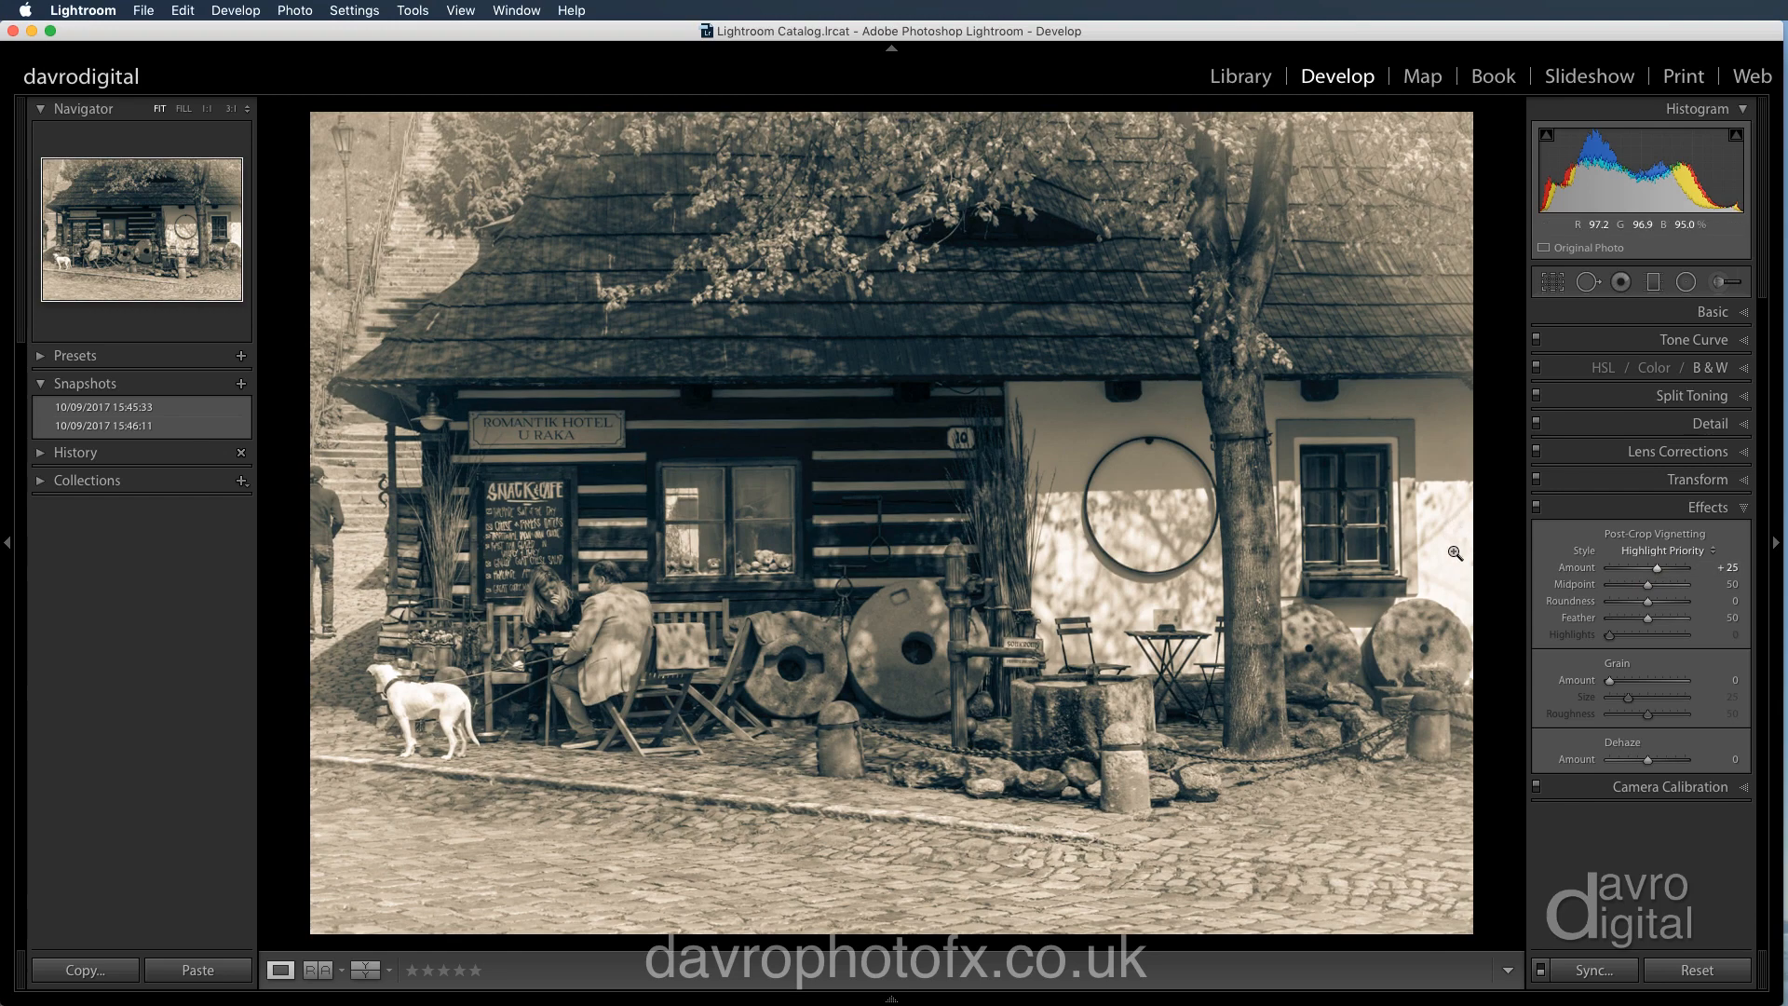
{"action": "left_click_drag", "start_coordinate": [1656, 569], "coordinate": [1639, 570]}
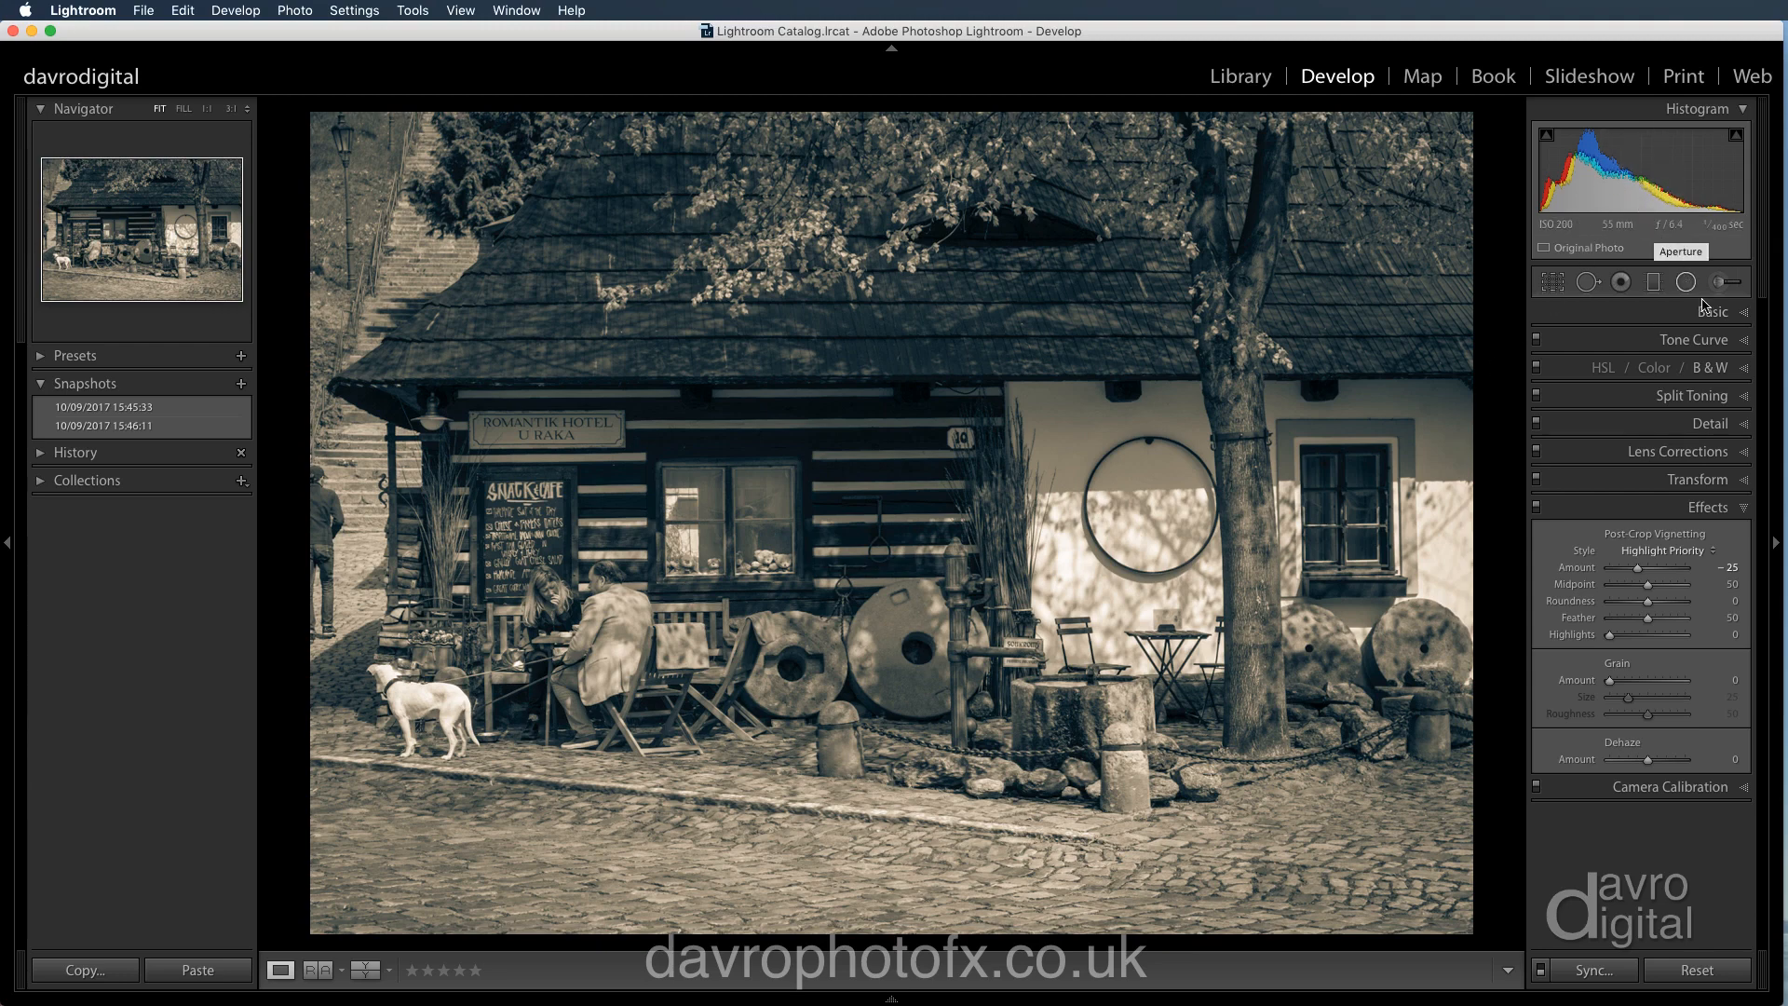
Raise the photo's exposure to +0.50 and view the result with the surrounding interface fully blacked out
{"action": "left_click", "coordinate": [1727, 315]}
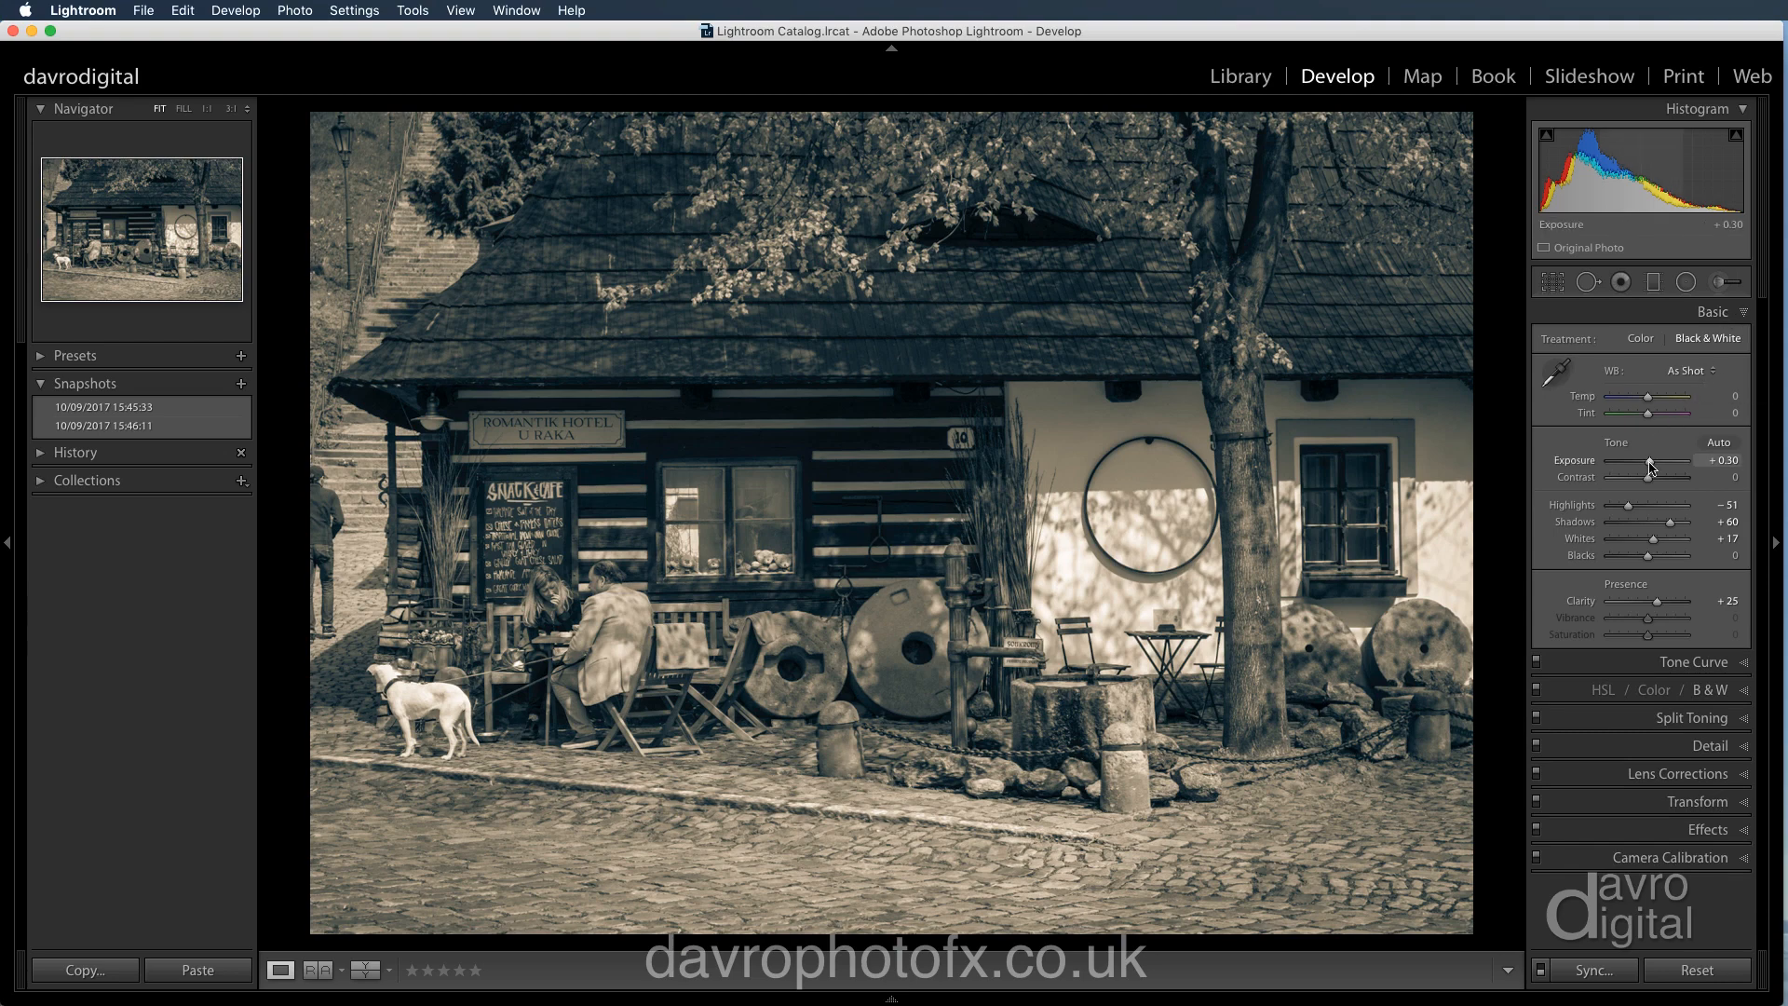
{"action": "left_click_drag", "start_coordinate": [1648, 463], "coordinate": [1651, 463]}
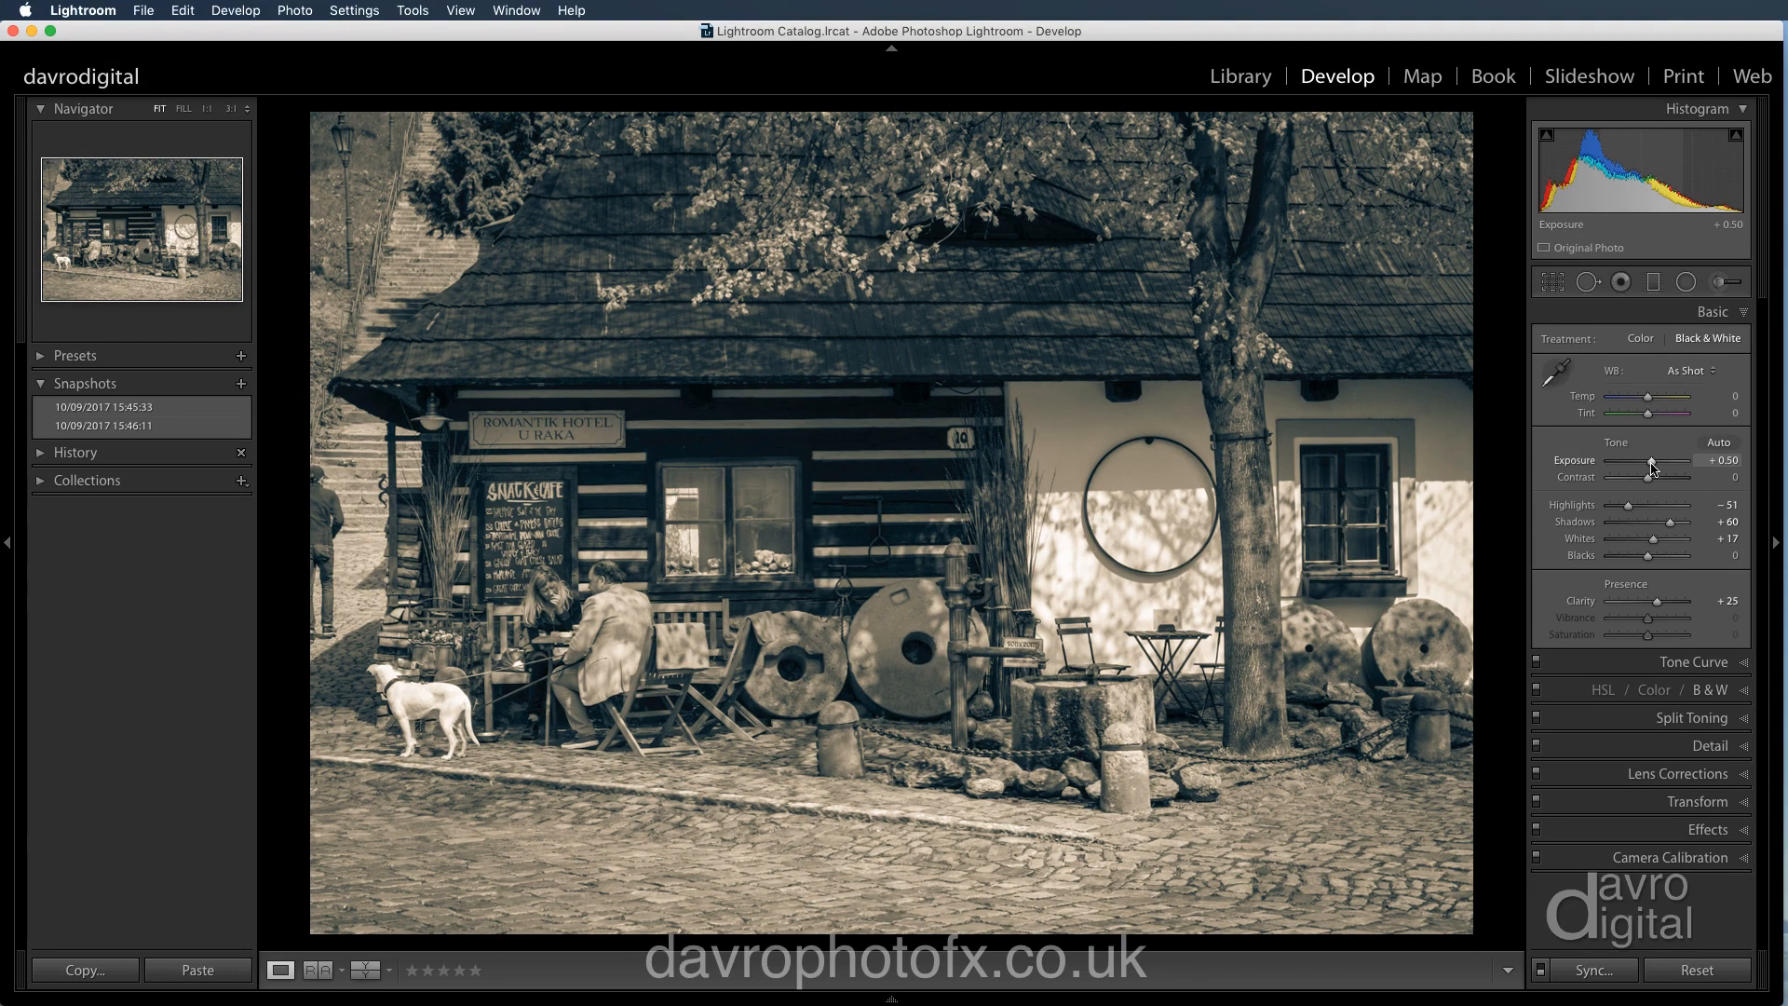
{"action": "key", "text": "l"}
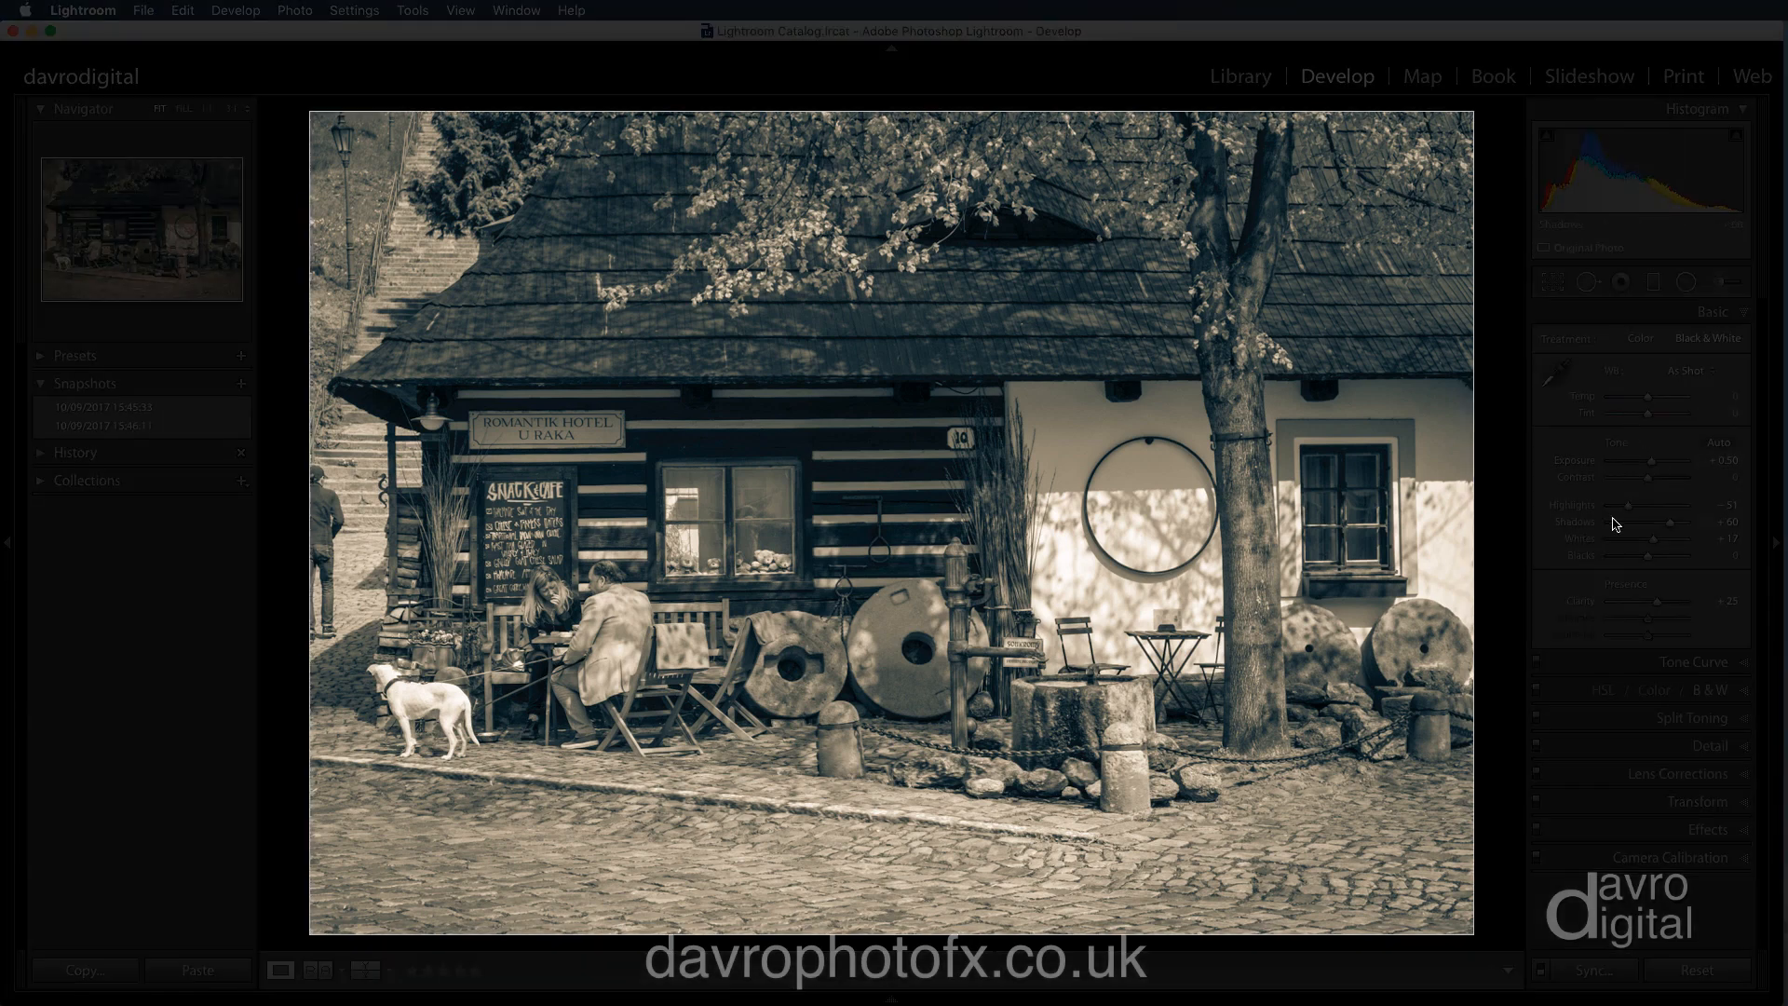
{"action": "key", "text": "l"}
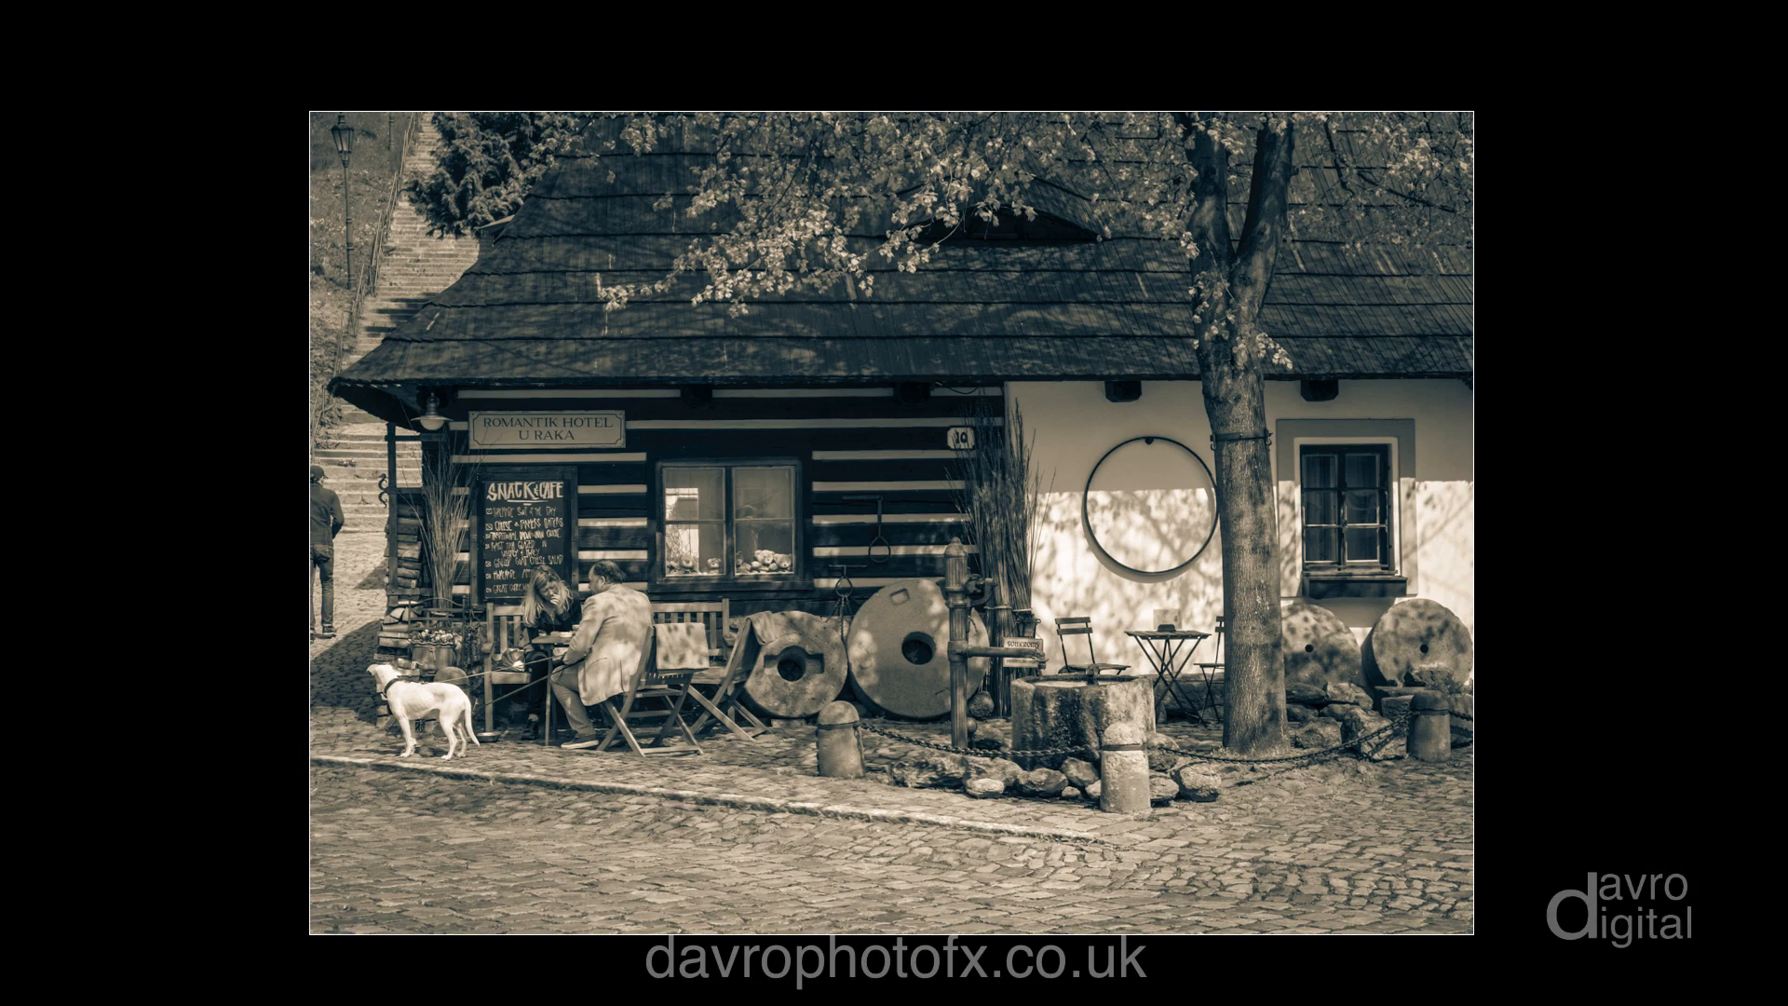